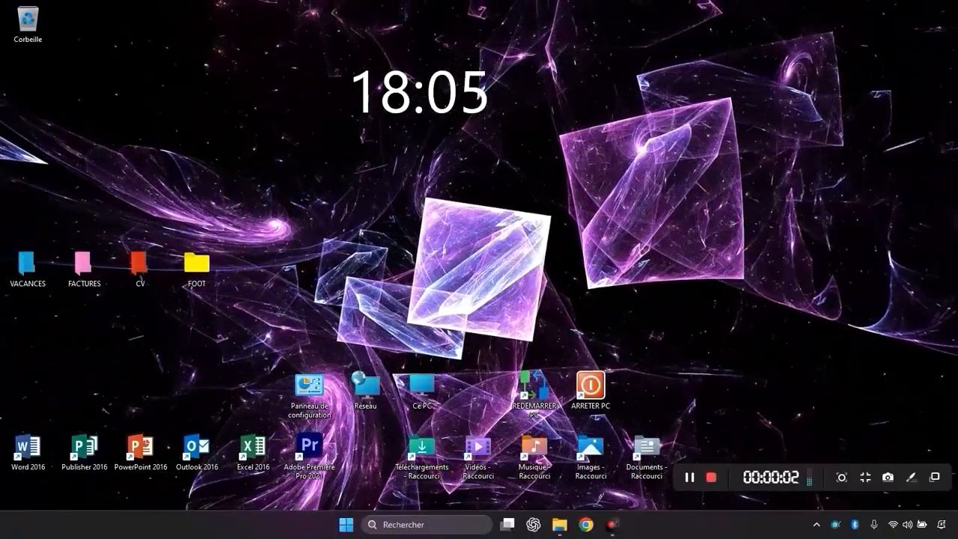
- Search Windows for "tache", open the Gestionnaire des tâches maximized, and review the status of its startup applications
{"action": "left_click", "coordinate": [399, 525]}
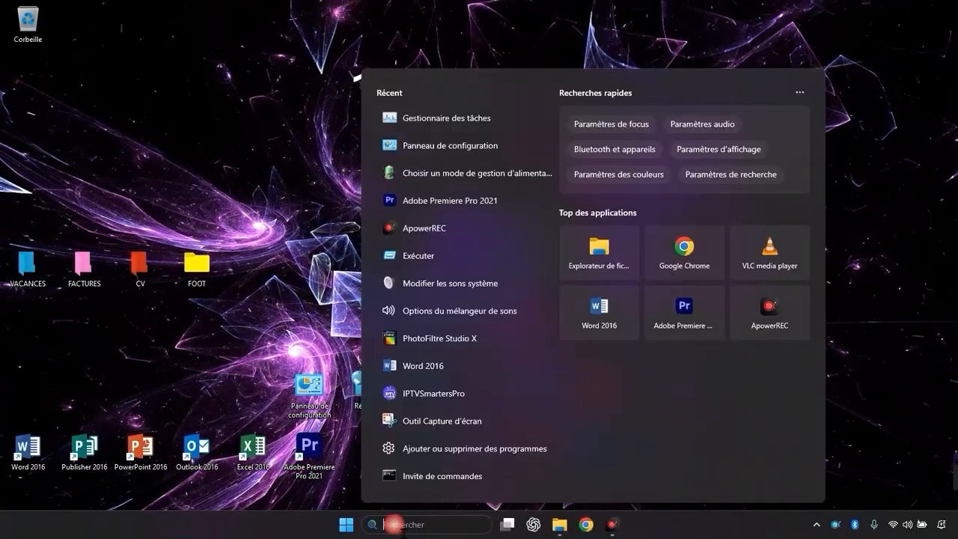
{"action": "type", "text": "tache"}
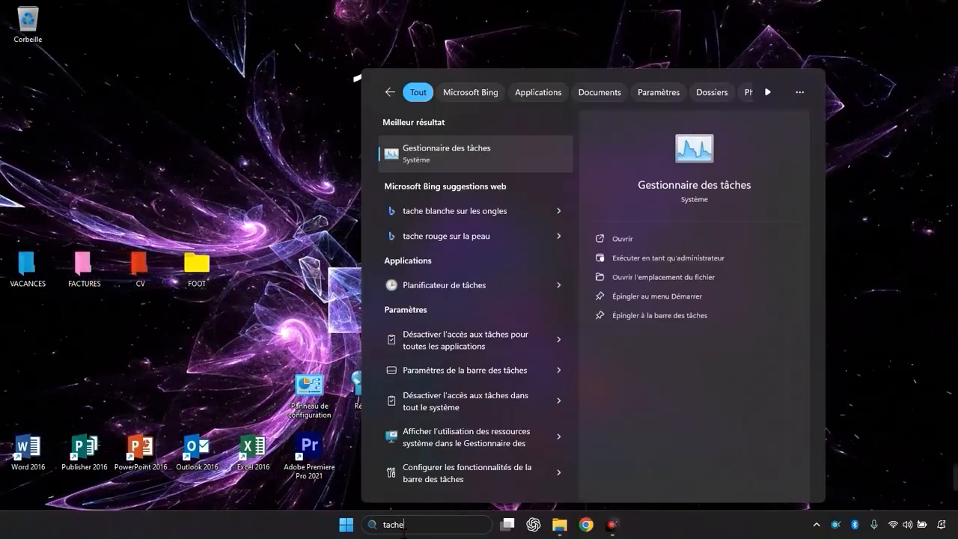
{"action": "left_click", "coordinate": [509, 156]}
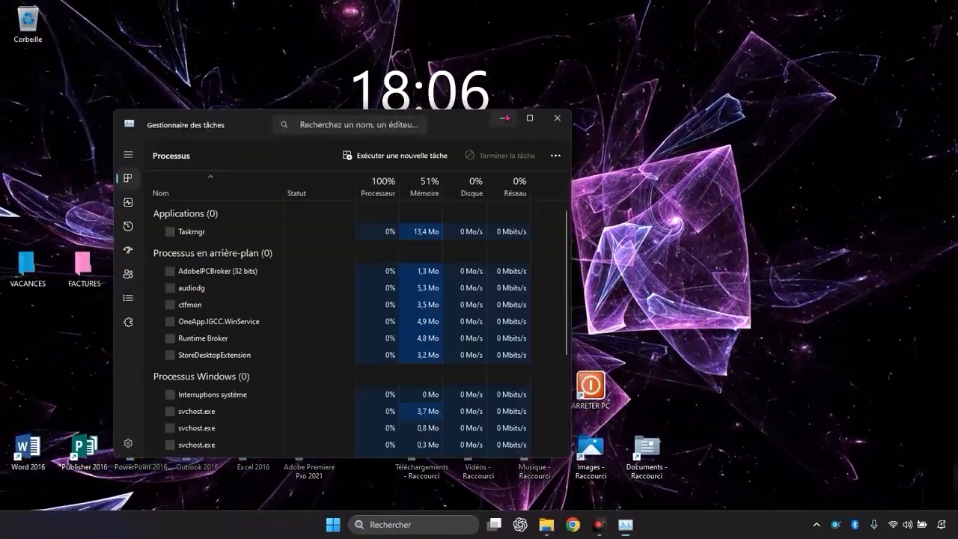
{"action": "left_click", "coordinate": [528, 117]}
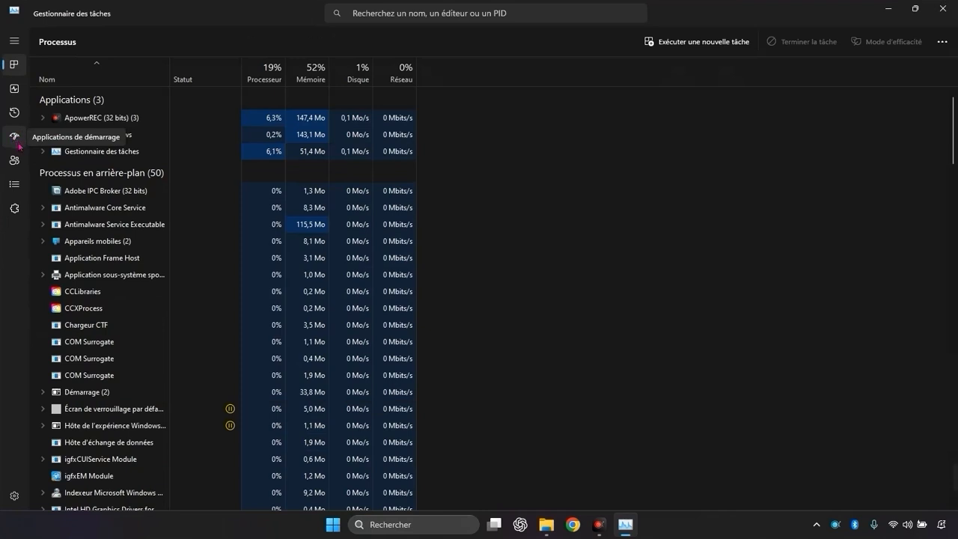
{"action": "left_click", "coordinate": [15, 138]}
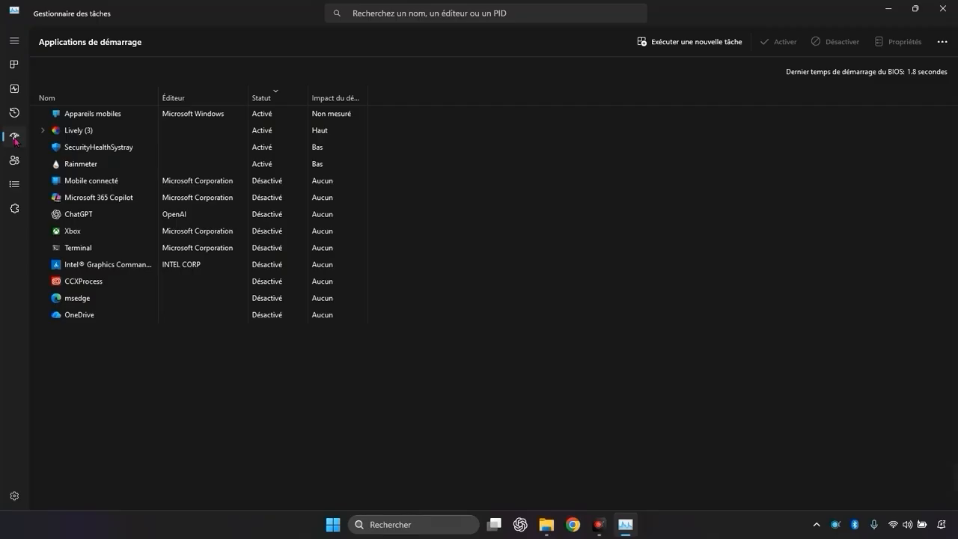
{"action": "left_click", "coordinate": [927, 8]}
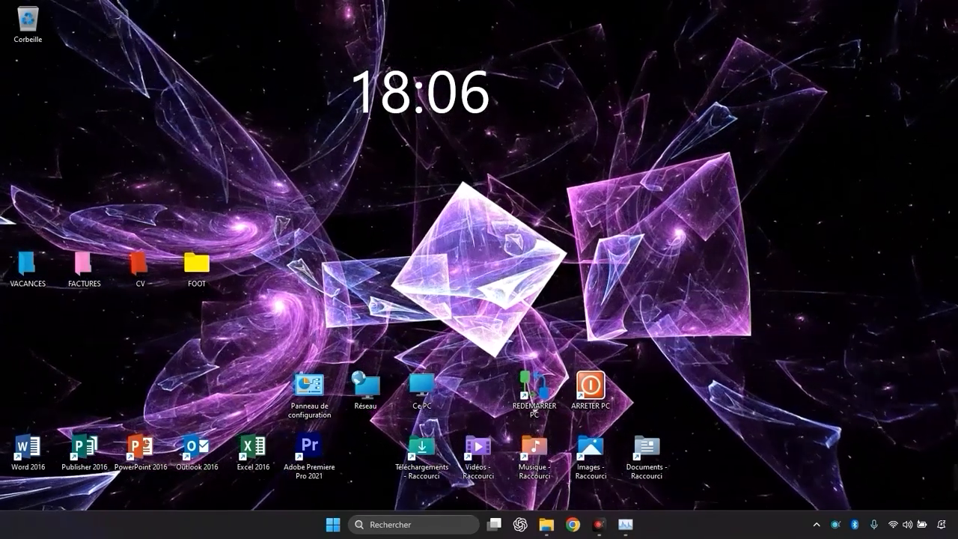
{"action": "key", "text": "ctrl+shift+Escape"}
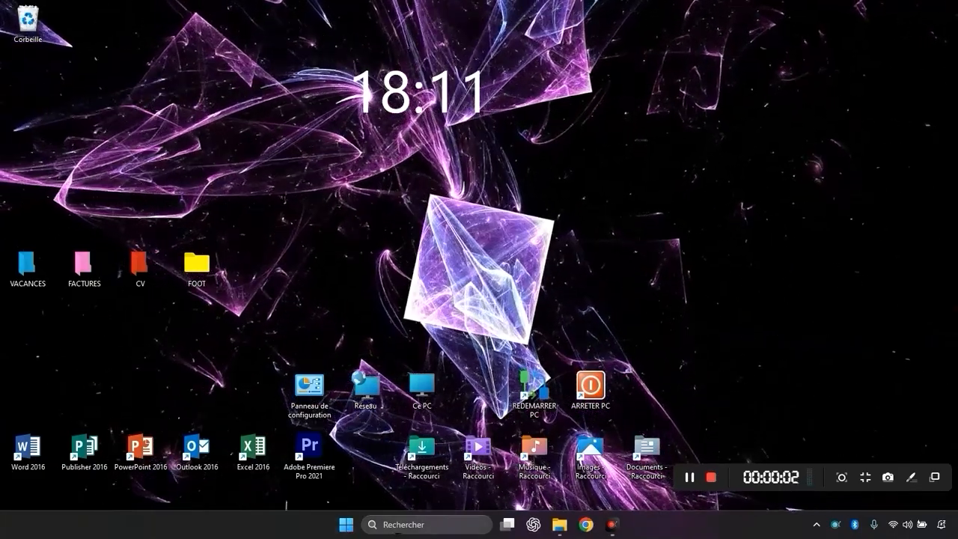
- Search Windows for "performance" and open the setting Régler l'apparence et les performances de Windows
{"action": "key", "text": "super+s"}
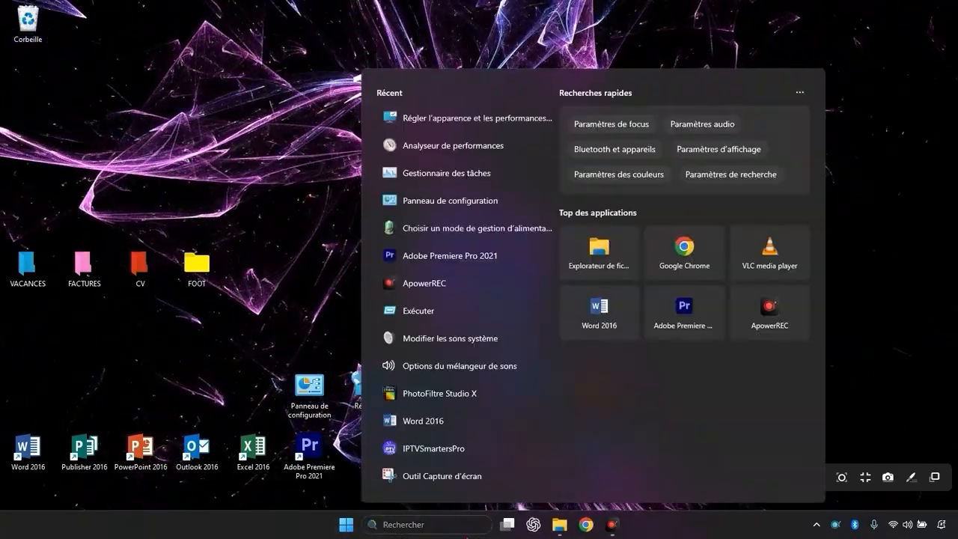
{"action": "type", "text": "pr"}
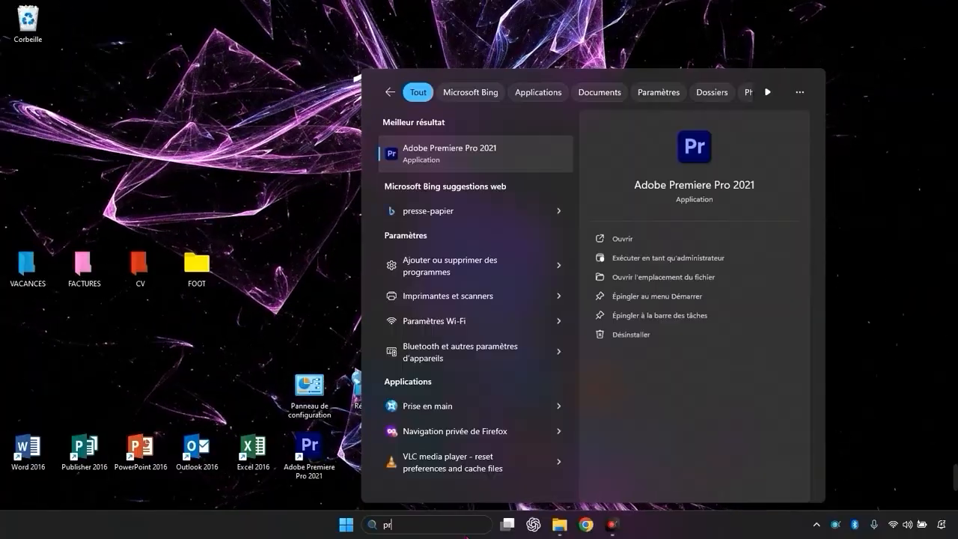
{"action": "type", "text": "formances"}
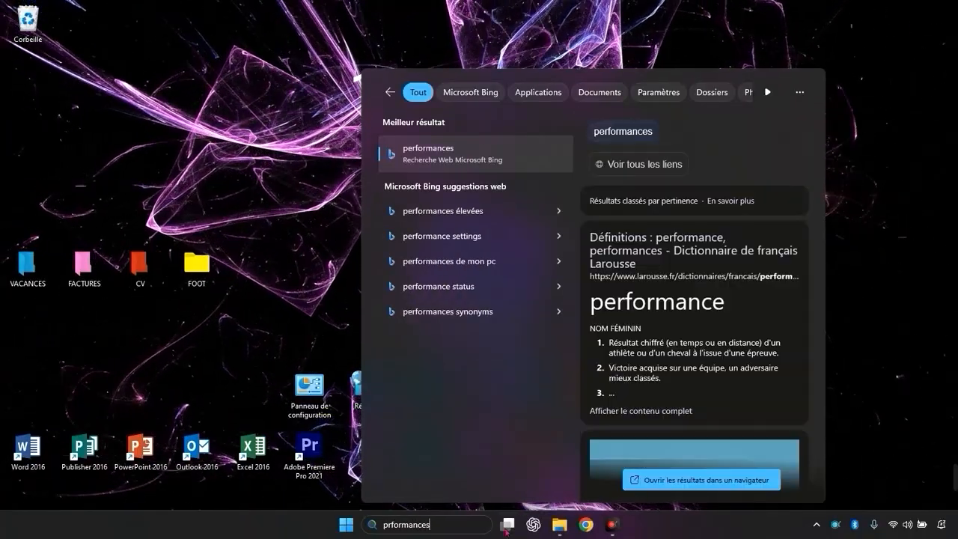
{"action": "key", "text": "BackSpace"}
{"action": "key", "text": "BackSpace"}
{"action": "key", "text": "BackSpace"}
{"action": "key", "text": "BackSpace"}
{"action": "key", "text": "BackSpace"}
{"action": "key", "text": "BackSpace"}
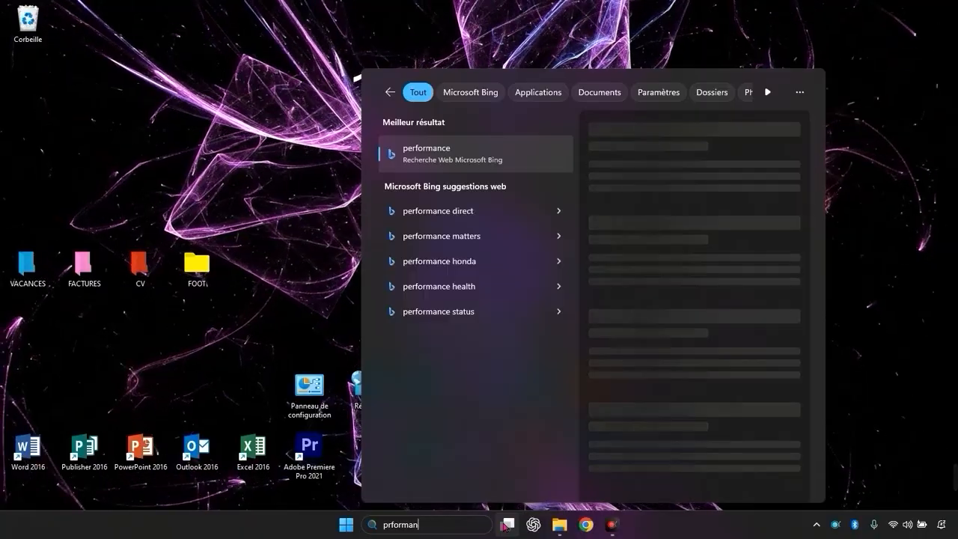
{"action": "key", "text": "BackSpace"}
{"action": "key", "text": "BackSpace"}
{"action": "key", "text": "BackSpace"}
{"action": "key", "text": "BackSpace"}
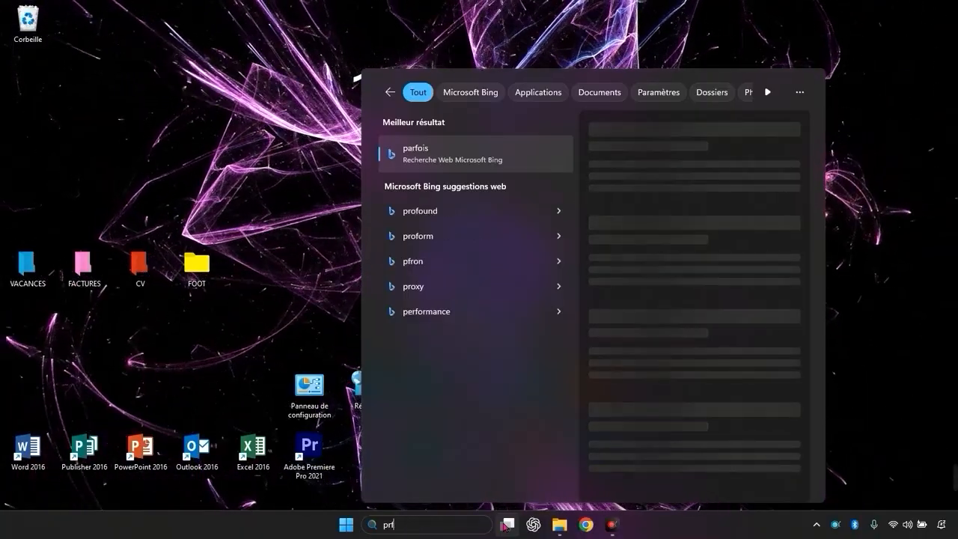
{"action": "type", "text": "erformance"}
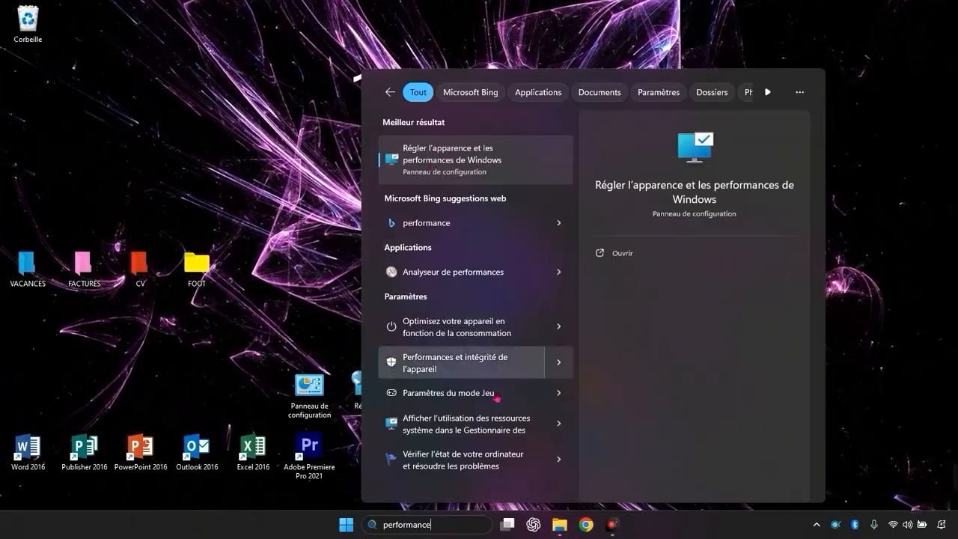
{"action": "left_click", "coordinate": [439, 158]}
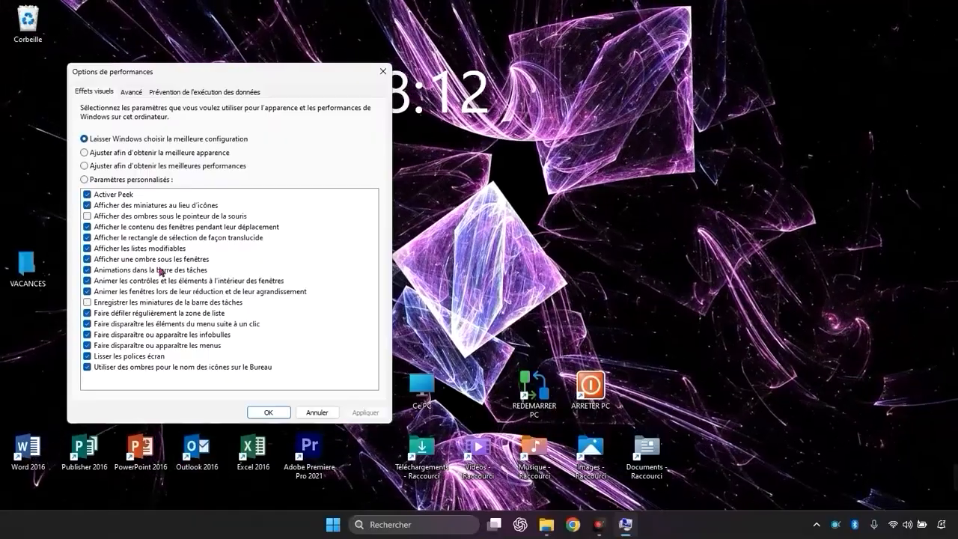
- Switch the visual effects to Paramètres personnalisés and disable every enabled effect, from Utiliser des ombres pour le nom des icônes up to Activer Peek
{"action": "left_click", "coordinate": [147, 182]}
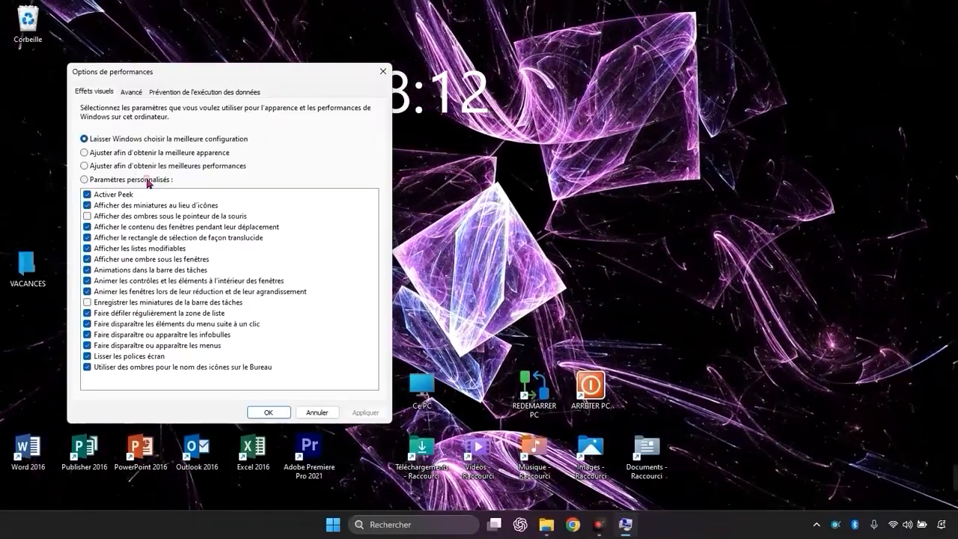
{"action": "left_click", "coordinate": [154, 367]}
{"action": "left_click", "coordinate": [149, 357]}
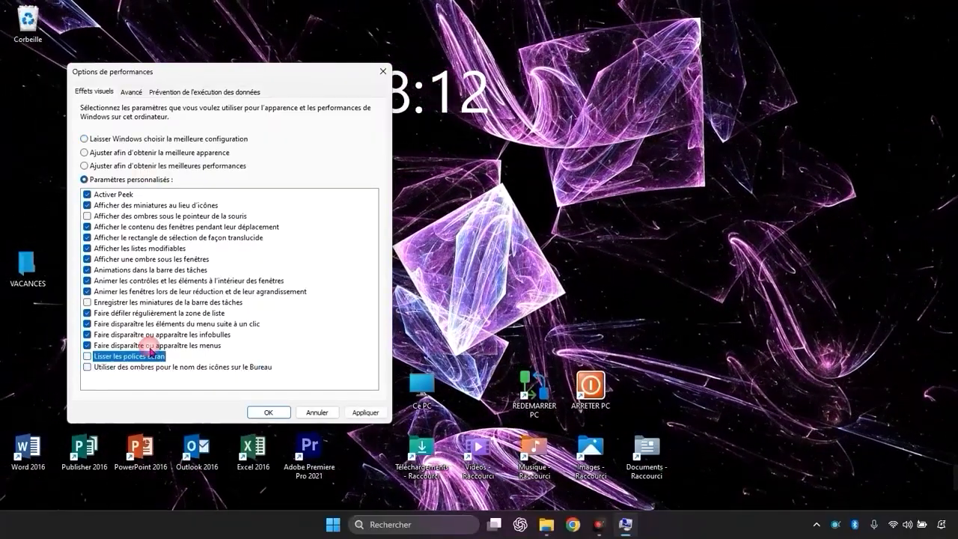
{"action": "left_click", "coordinate": [151, 344]}
{"action": "left_click", "coordinate": [150, 334]}
{"action": "left_click", "coordinate": [150, 323]}
{"action": "left_click", "coordinate": [149, 313]}
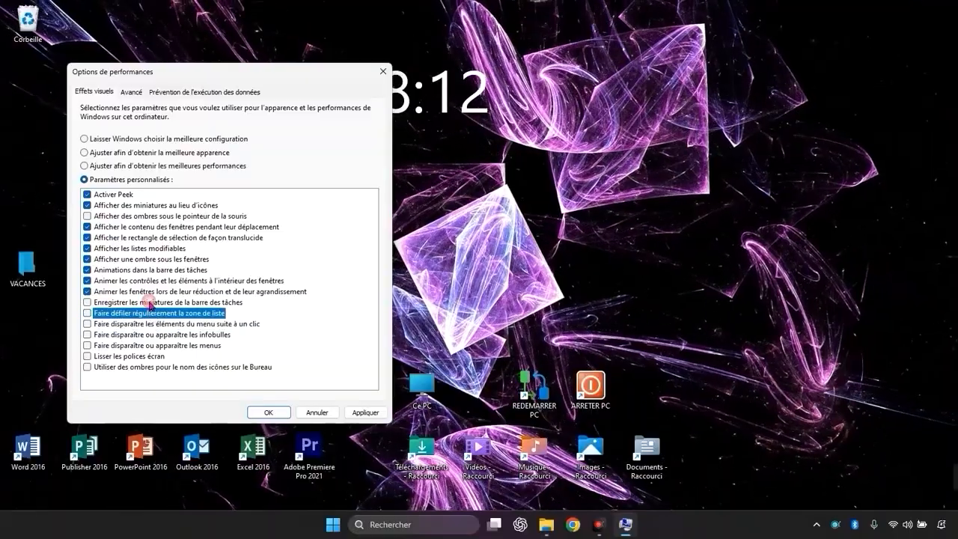
{"action": "left_click", "coordinate": [147, 291]}
{"action": "left_click", "coordinate": [149, 280]}
{"action": "left_click", "coordinate": [148, 270]}
{"action": "left_click", "coordinate": [148, 259]}
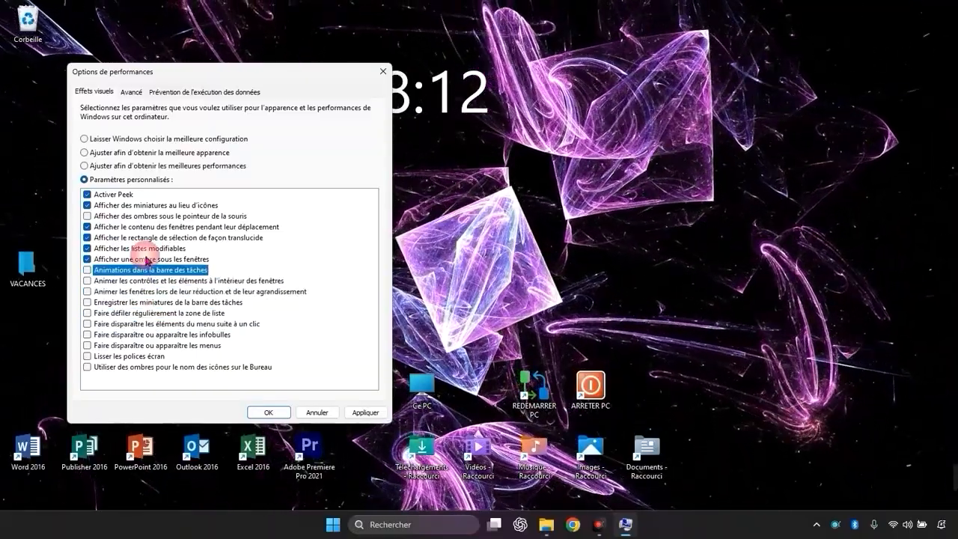
{"action": "left_click", "coordinate": [147, 248]}
{"action": "left_click", "coordinate": [145, 238]}
{"action": "left_click", "coordinate": [141, 227]}
{"action": "left_click", "coordinate": [133, 206]}
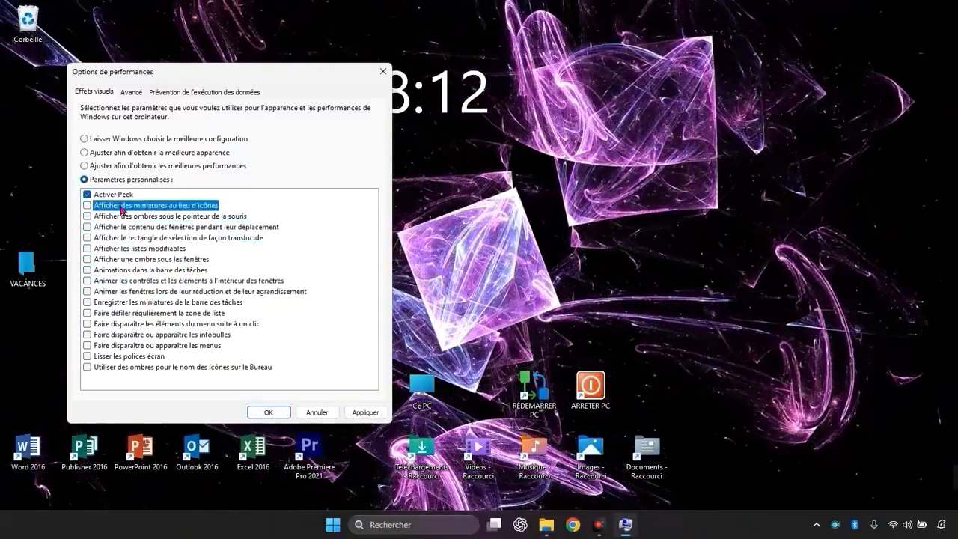
{"action": "left_click", "coordinate": [120, 196]}
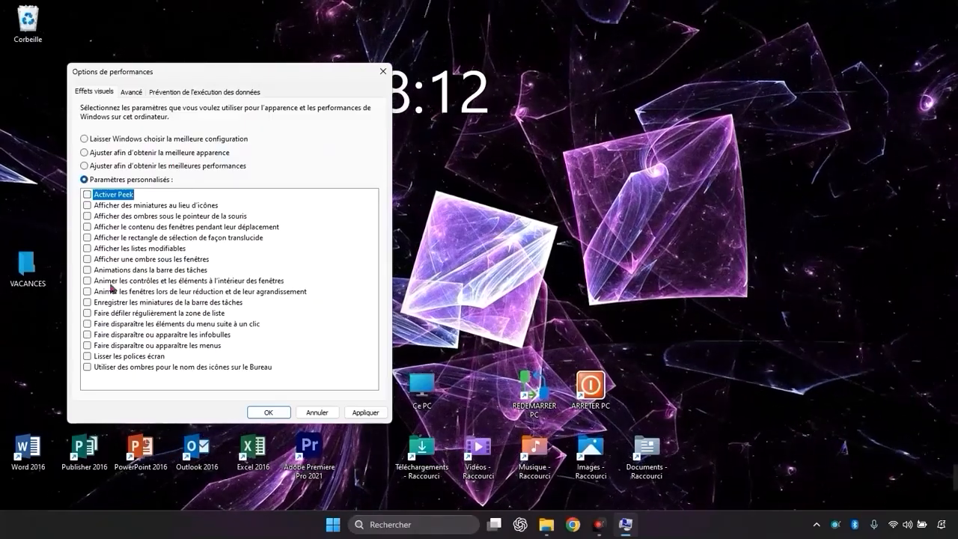
- Enable only Lisser les polices écran, apply the performance options and close the dialog
{"action": "left_click", "coordinate": [87, 357]}
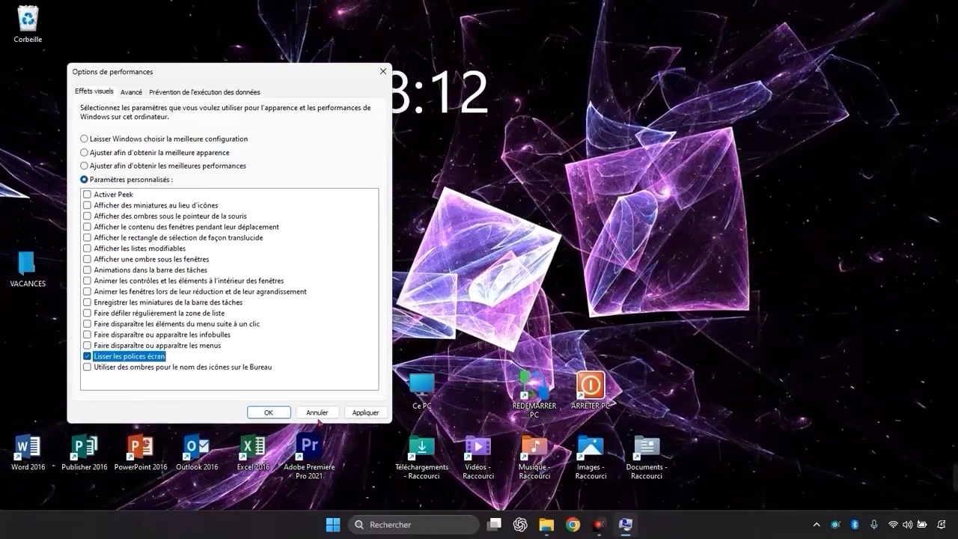
{"action": "left_click", "coordinate": [366, 413]}
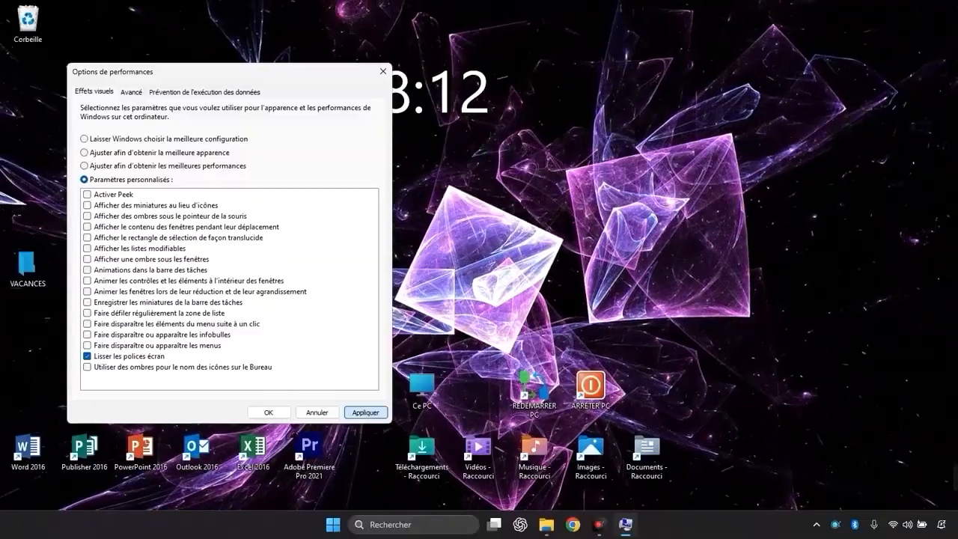
{"action": "left_click", "coordinate": [268, 412]}
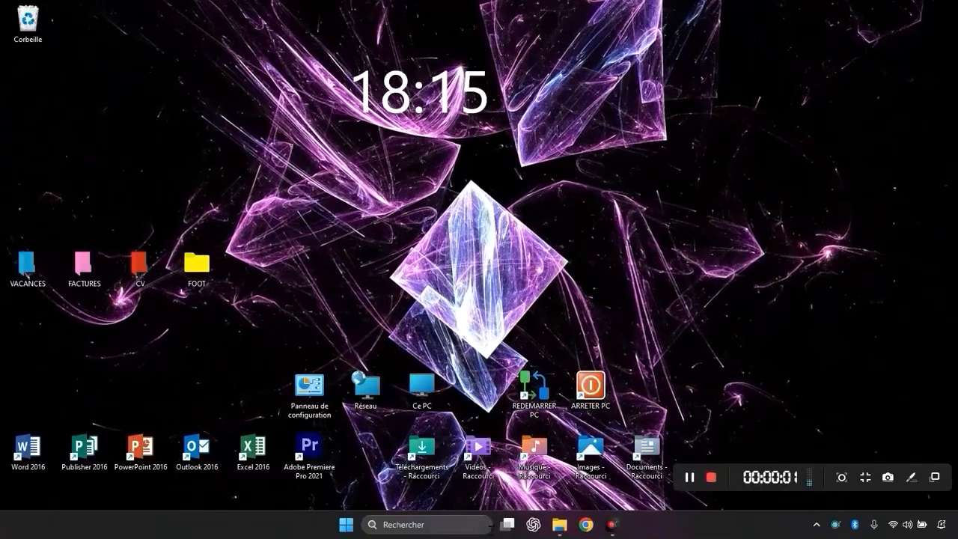
- Search Windows for "graphique" and open Paramètres graphiques
{"action": "left_click", "coordinate": [457, 523]}
{"action": "type", "text": "g"}
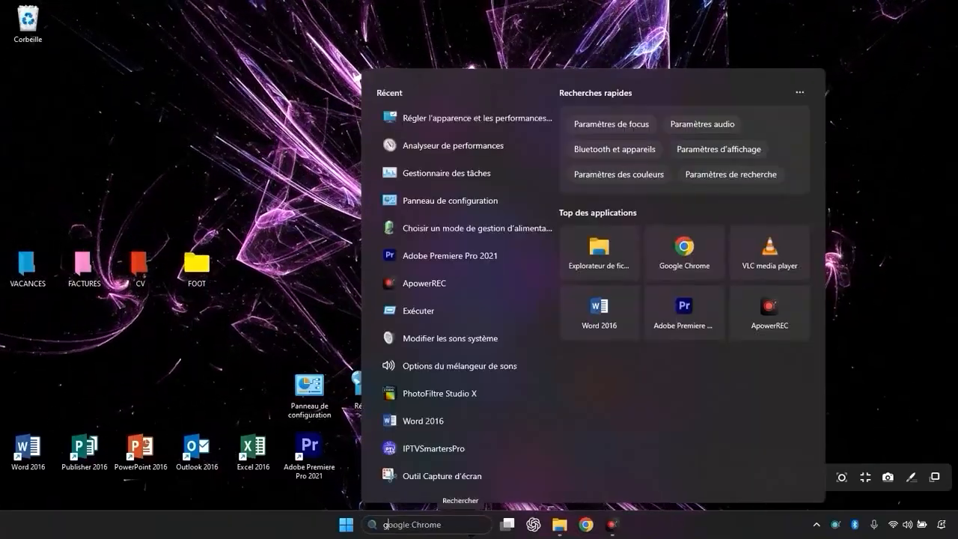
{"action": "type", "text": "raphique"}
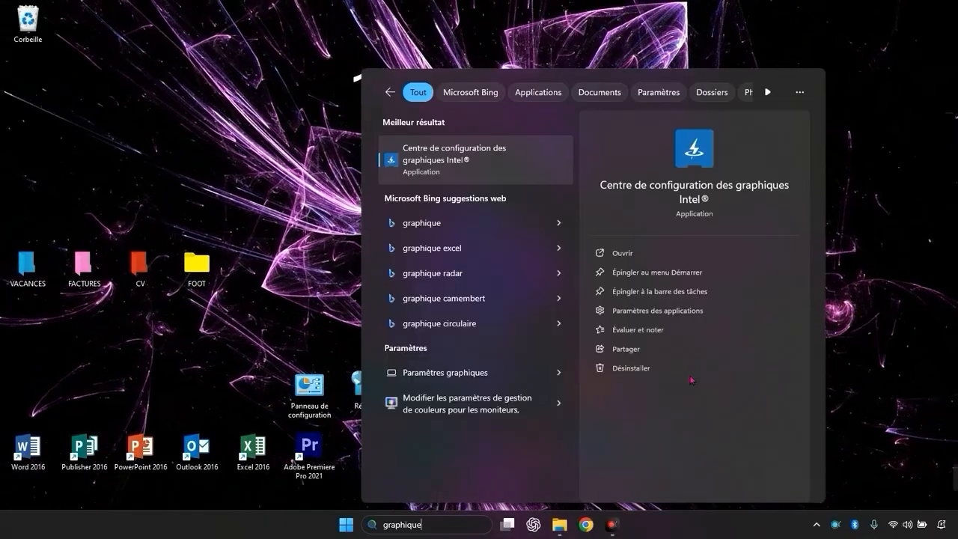
{"action": "left_click", "coordinate": [450, 383]}
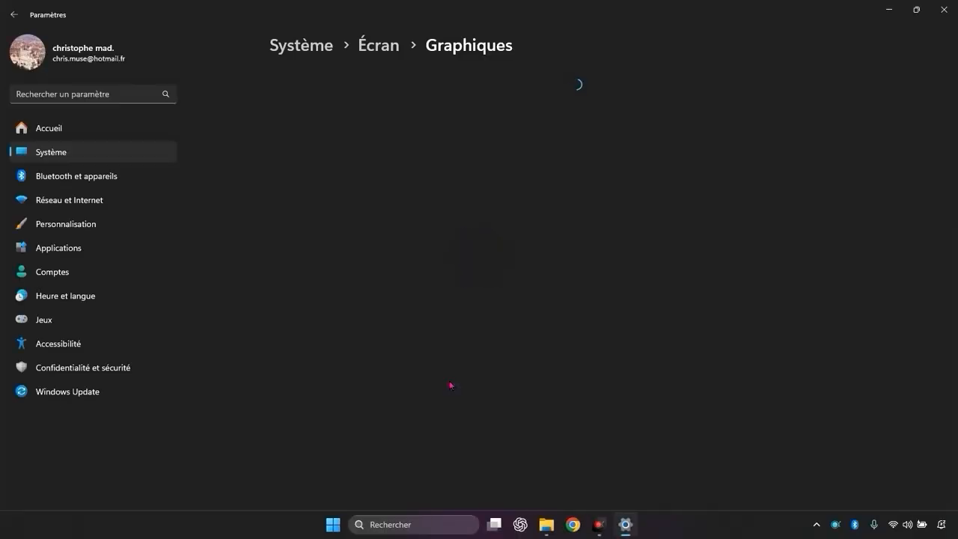
- Review the custom graphics options for applications and keep the list filter on Toutes les applications
{"action": "scroll", "coordinate": [454, 337], "scroll_direction": "down", "scroll_amount": 2}
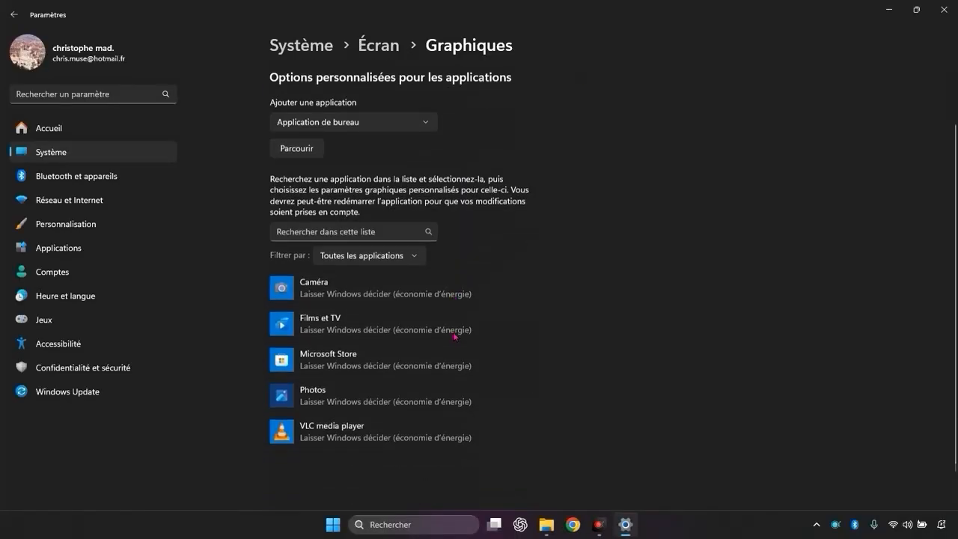
{"action": "scroll", "coordinate": [454, 337], "scroll_direction": "down", "scroll_amount": 1}
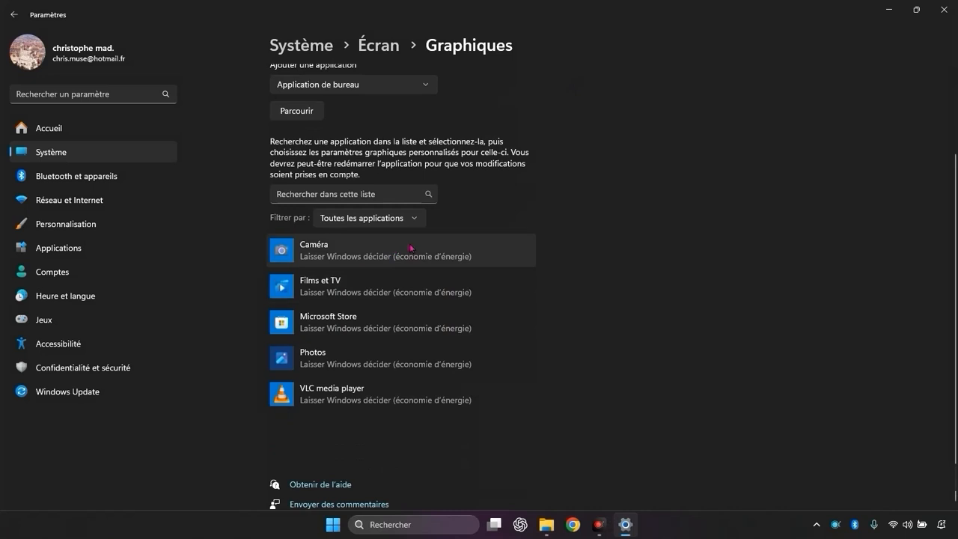
{"action": "scroll", "coordinate": [602, 422], "scroll_direction": "up", "scroll_amount": 3}
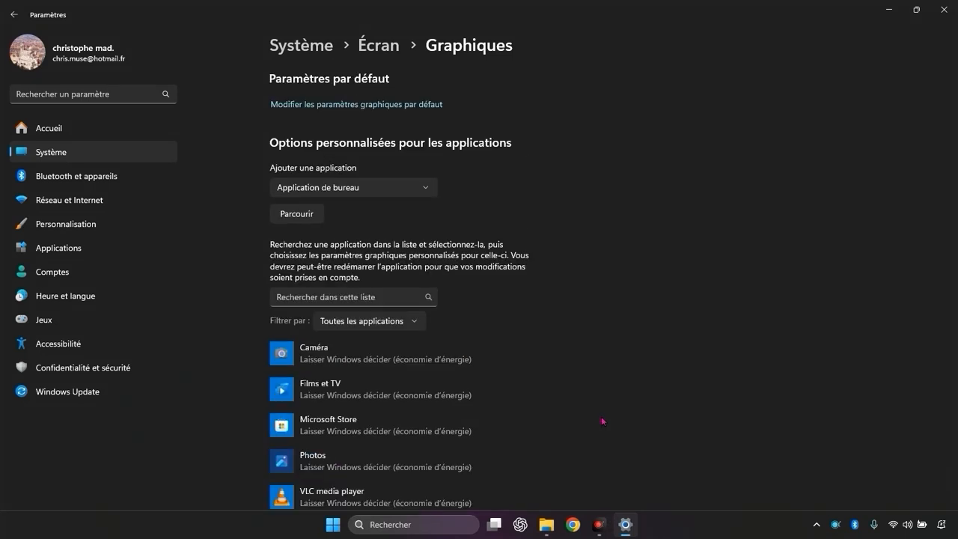
{"action": "scroll", "coordinate": [593, 391], "scroll_direction": "down", "scroll_amount": 3}
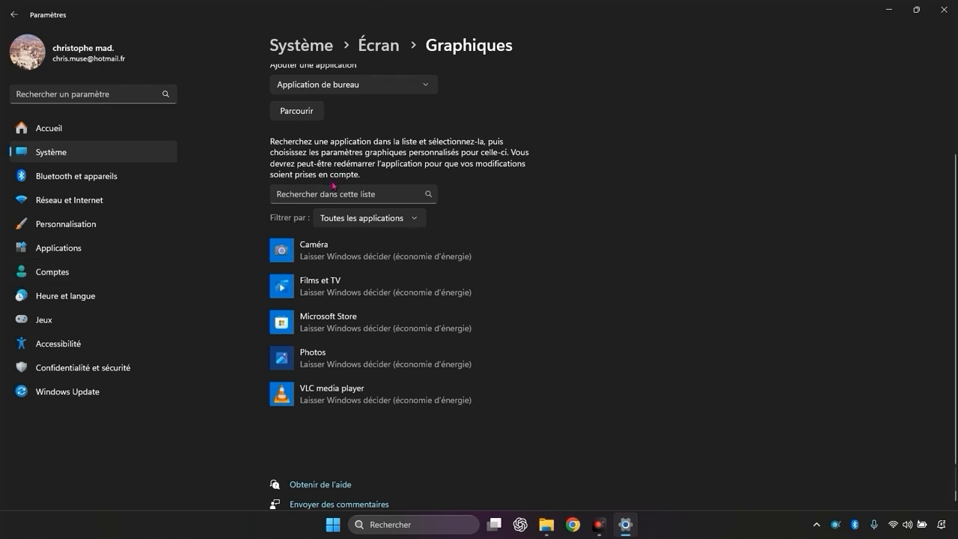
{"action": "left_click", "coordinate": [334, 219]}
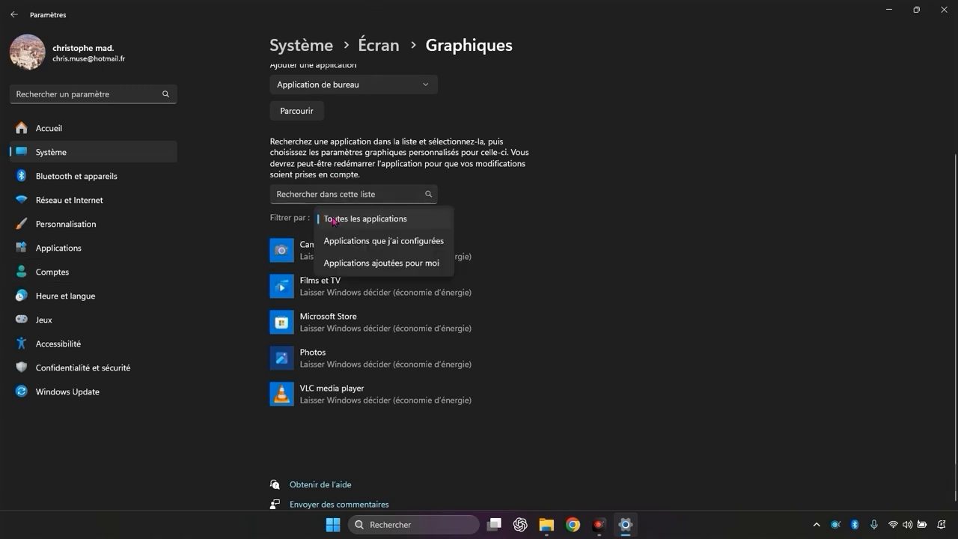
{"action": "left_click", "coordinate": [334, 219]}
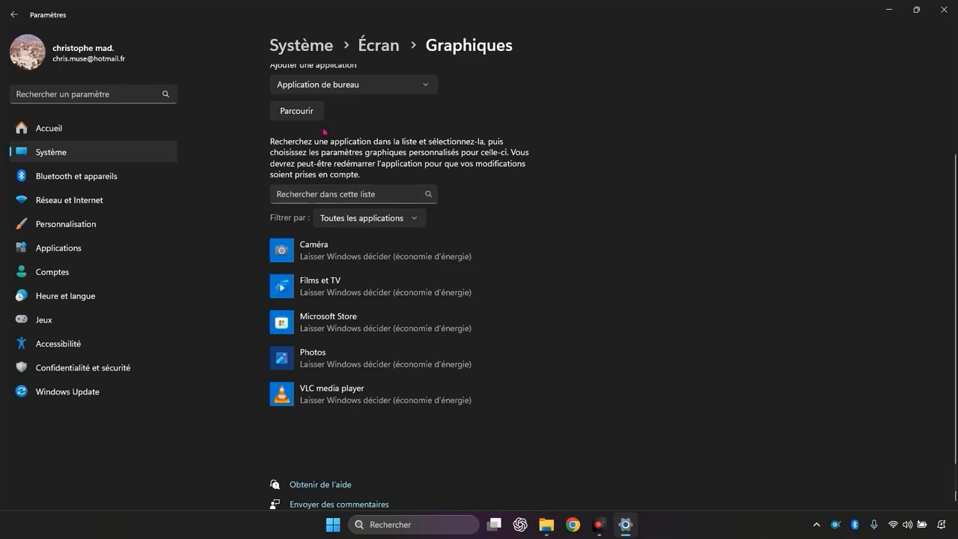
- Browse for a desktop application to add and open the folder Programmes > Adobe > Adobe Premiere Pro 2021 on Disque local (C:)
{"action": "scroll", "coordinate": [305, 182], "scroll_direction": "up", "scroll_amount": 1}
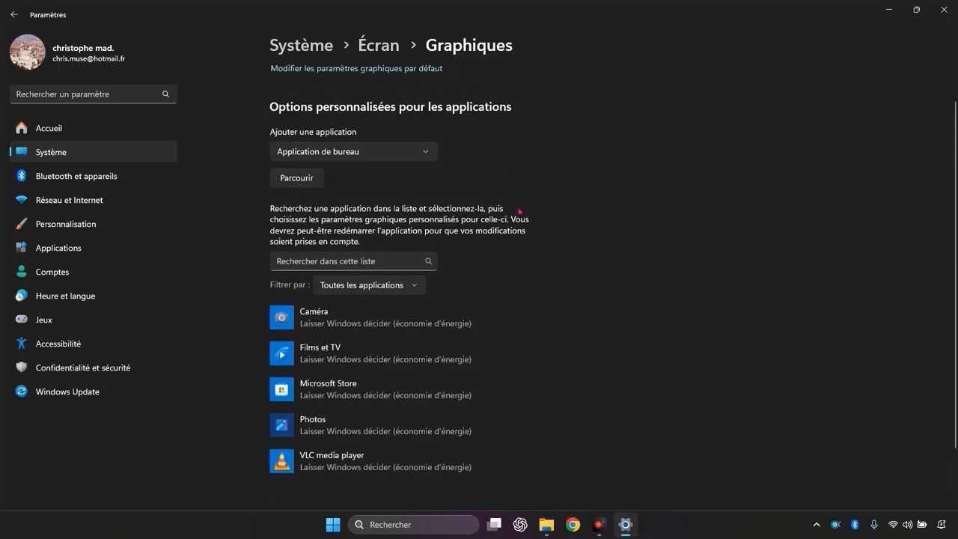
{"action": "left_click", "coordinate": [289, 185]}
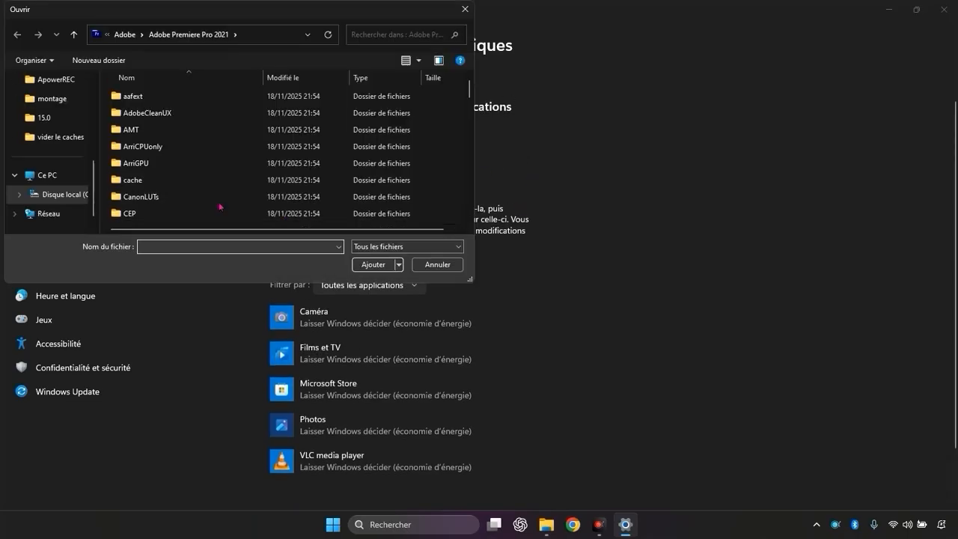
{"action": "scroll", "coordinate": [155, 125], "scroll_direction": "down", "scroll_amount": 1}
{"action": "scroll", "coordinate": [134, 189], "scroll_direction": "up", "scroll_amount": 1}
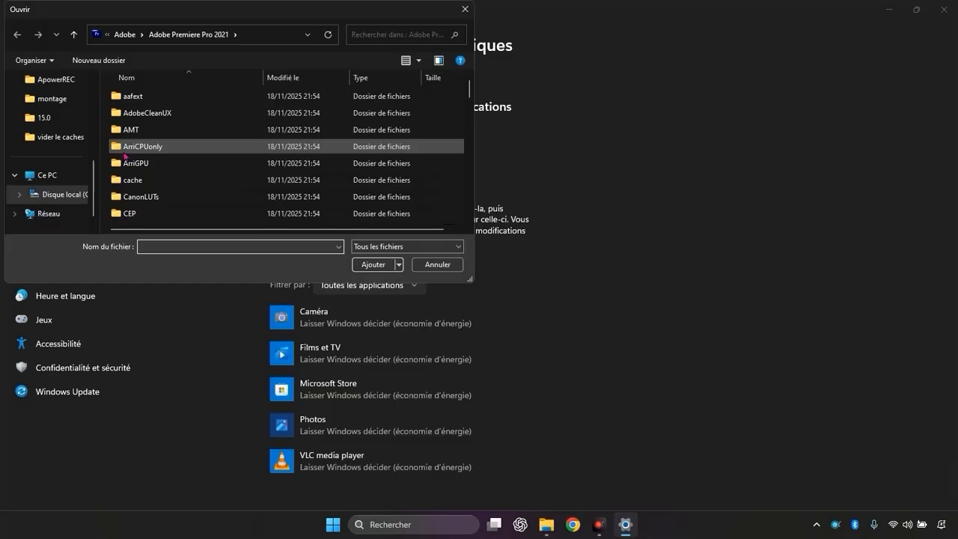
{"action": "left_click", "coordinate": [46, 199]}
{"action": "left_click", "coordinate": [34, 174]}
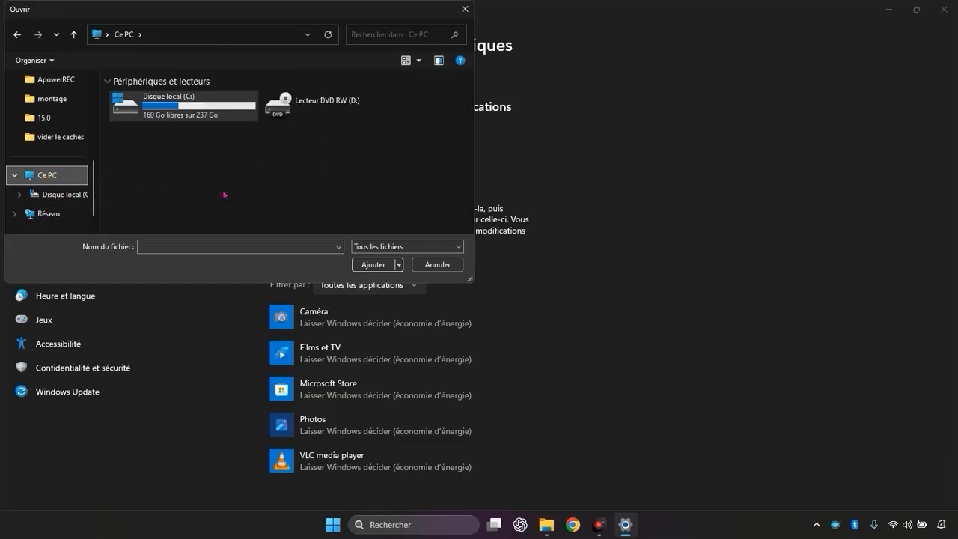
{"action": "double_click", "coordinate": [178, 110]}
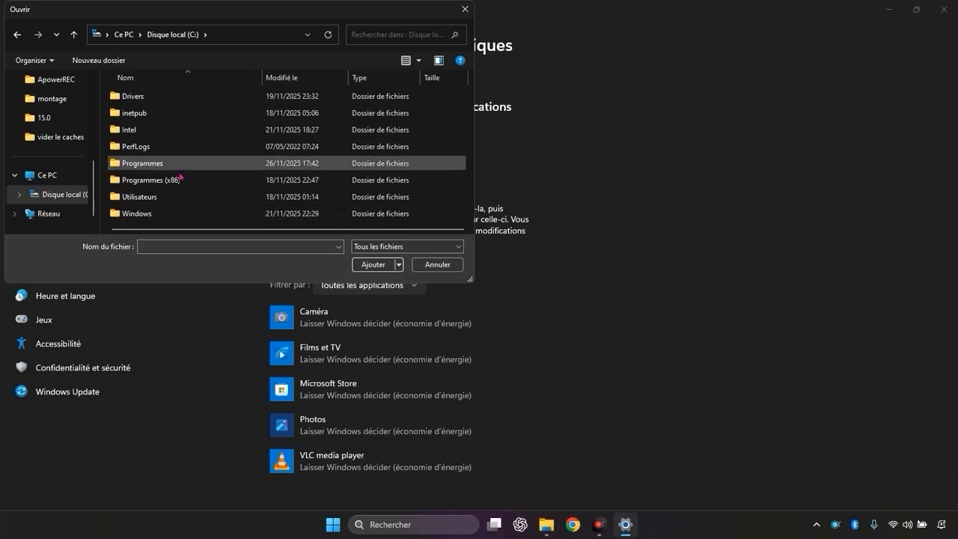
{"action": "double_click", "coordinate": [141, 168]}
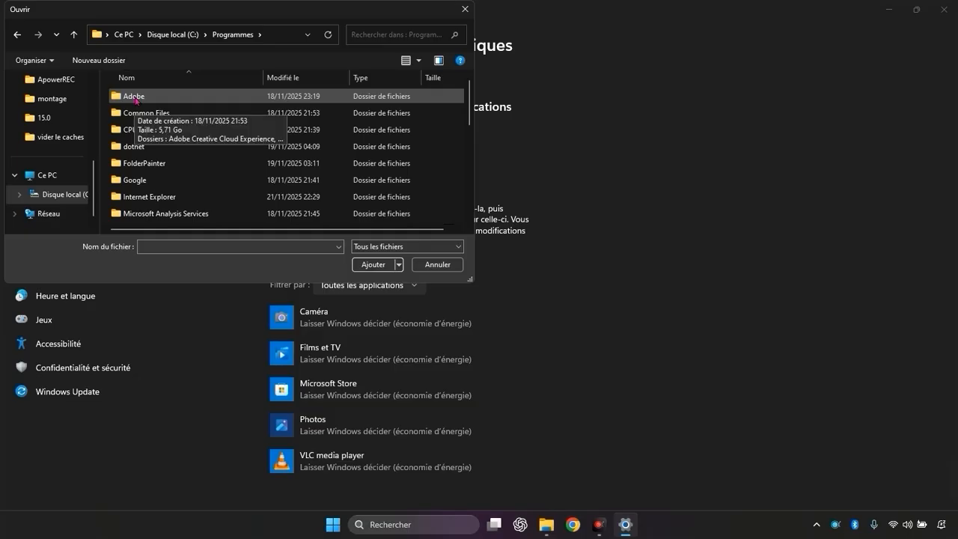
{"action": "double_click", "coordinate": [135, 97]}
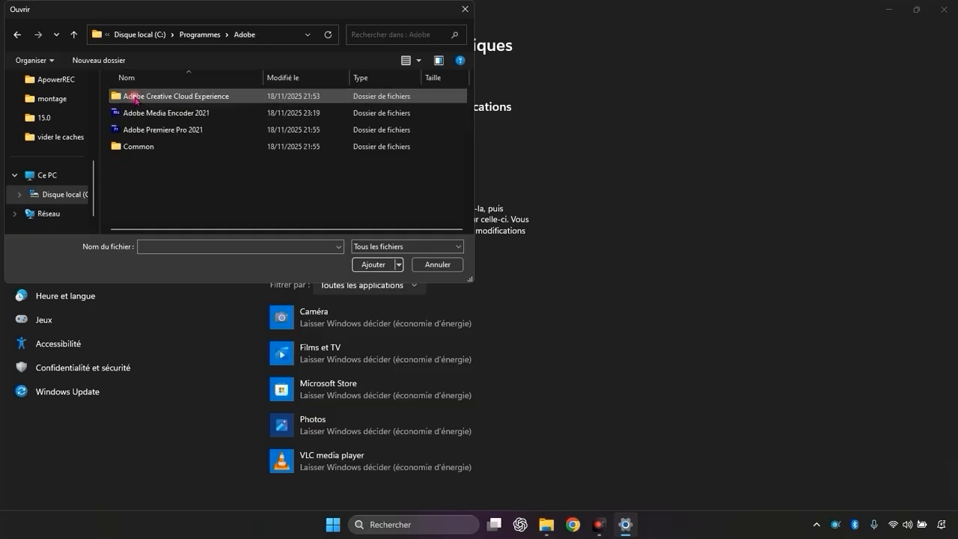
{"action": "double_click", "coordinate": [160, 132]}
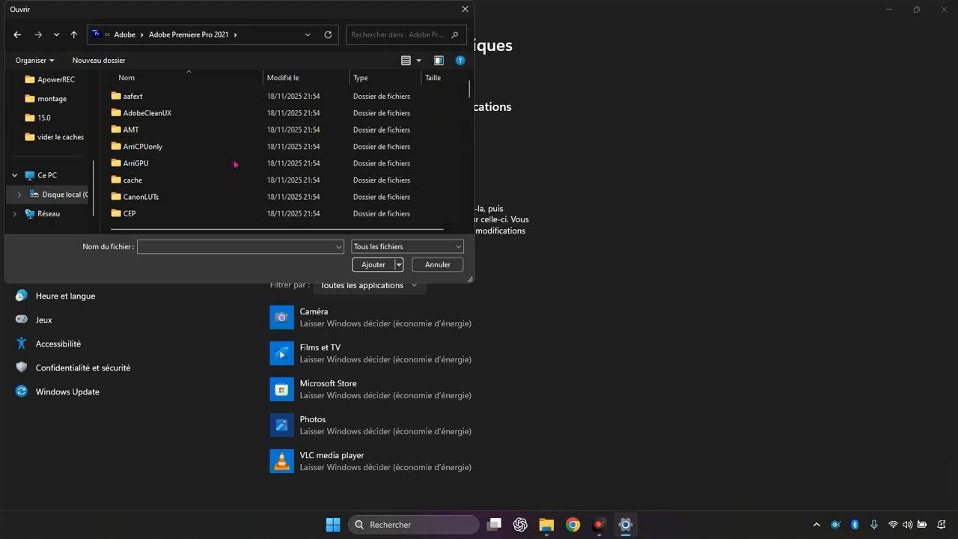
- Add the Adobe Premiere Pro application file to the custom graphics options list
{"action": "scroll", "coordinate": [234, 163], "scroll_direction": "down", "scroll_amount": 15}
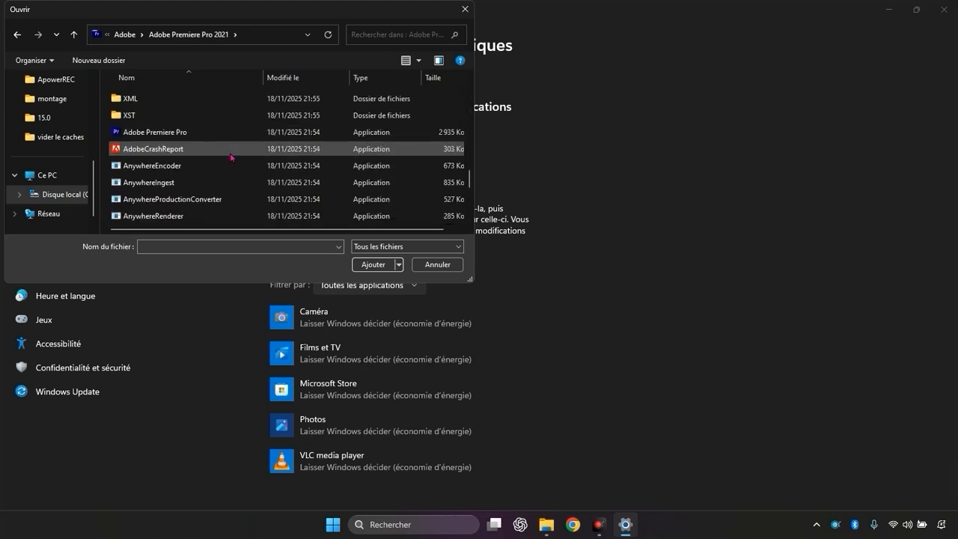
{"action": "scroll", "coordinate": [231, 156], "scroll_direction": "down", "scroll_amount": 1}
{"action": "scroll", "coordinate": [213, 161], "scroll_direction": "up", "scroll_amount": 2}
{"action": "scroll", "coordinate": [211, 163], "scroll_direction": "down", "scroll_amount": 1}
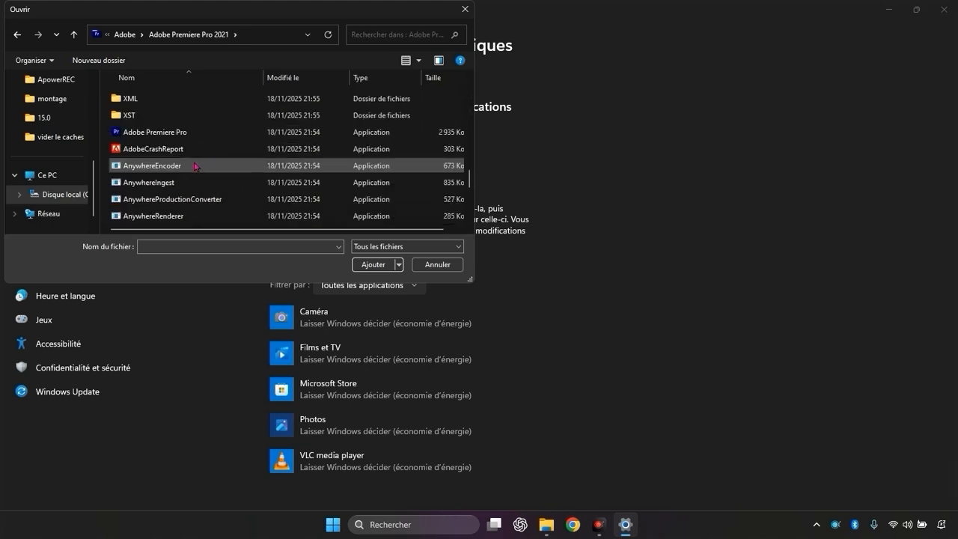
{"action": "left_click", "coordinate": [149, 132]}
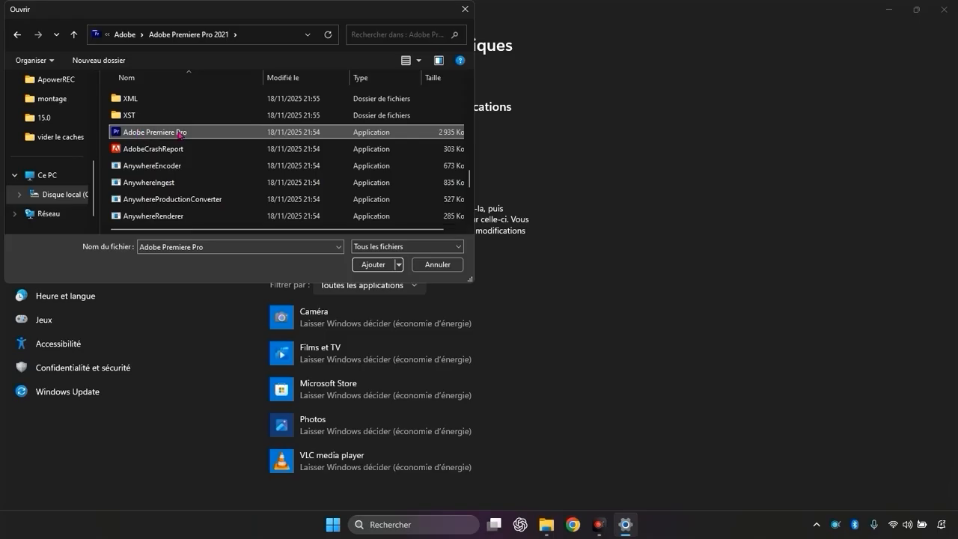
{"action": "left_click", "coordinate": [373, 265]}
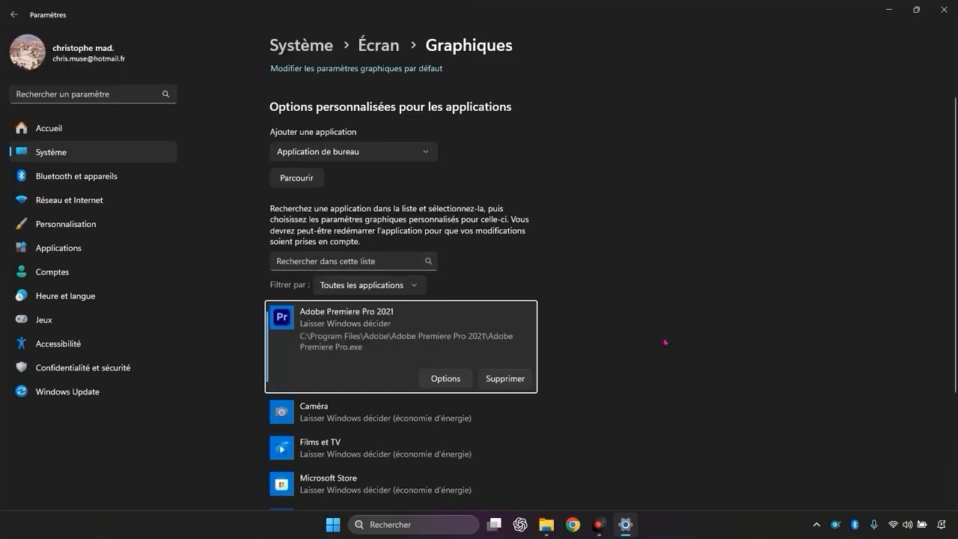
- Set the graphics preference of Adobe Premiere Pro 2021 to Performances élevées and save it
{"action": "scroll", "coordinate": [529, 295], "scroll_direction": "down", "scroll_amount": 3}
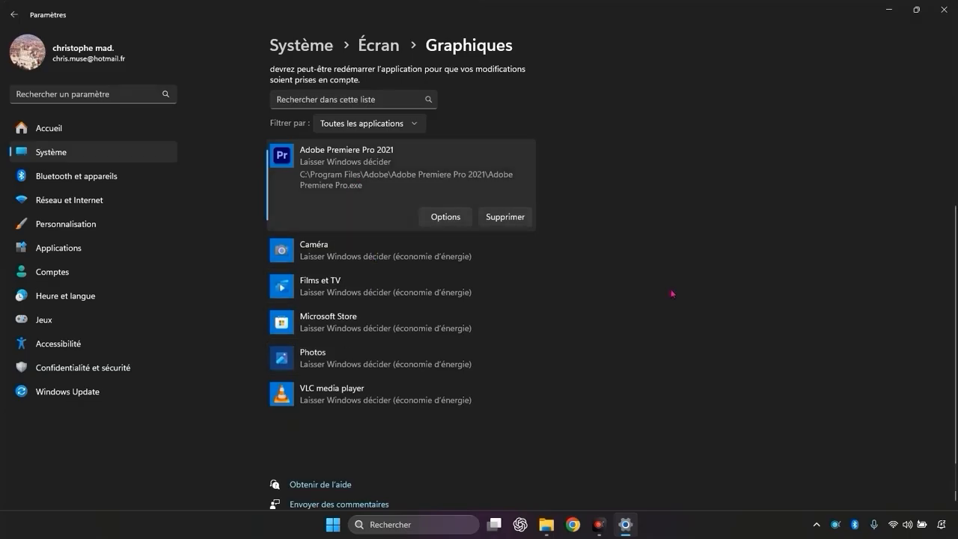
{"action": "left_click", "coordinate": [445, 217]}
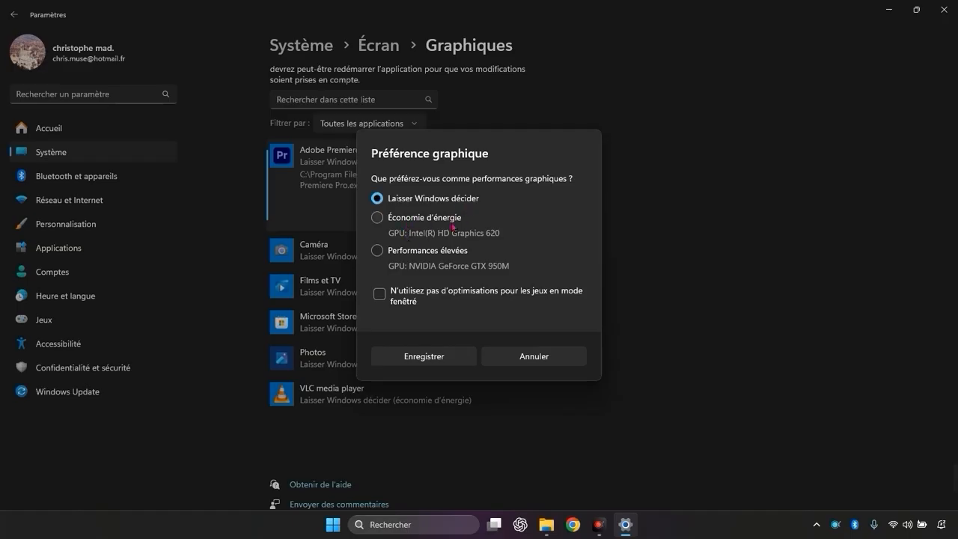
{"action": "left_click", "coordinate": [433, 253]}
{"action": "left_click", "coordinate": [459, 359]}
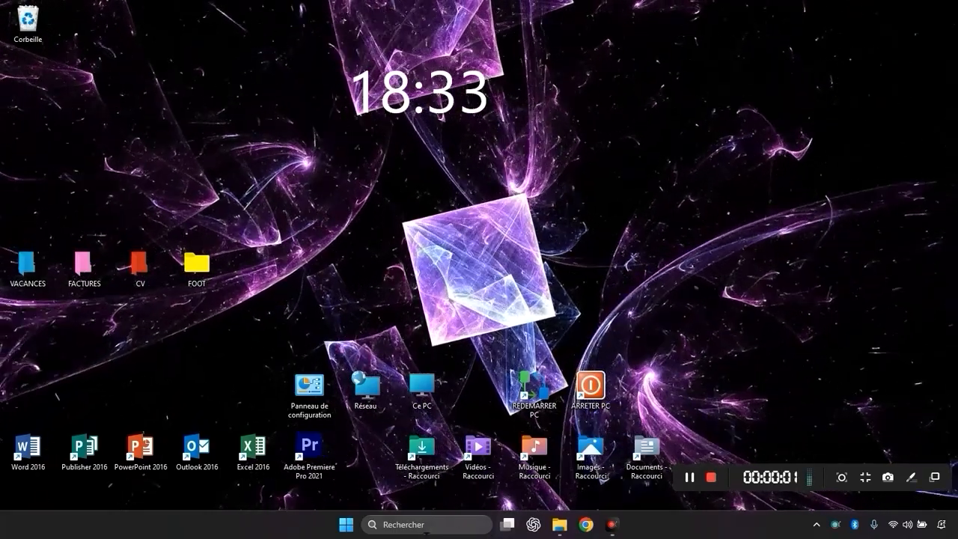
- Search Windows for "prog" and open Ajouter ou supprimer des programmes
{"action": "left_click", "coordinate": [424, 531]}
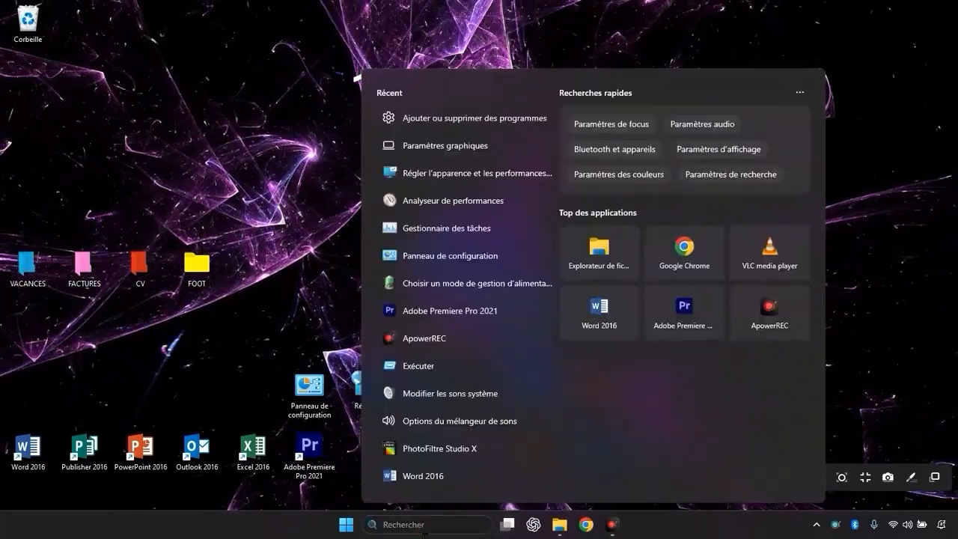
{"action": "type", "text": "prog"}
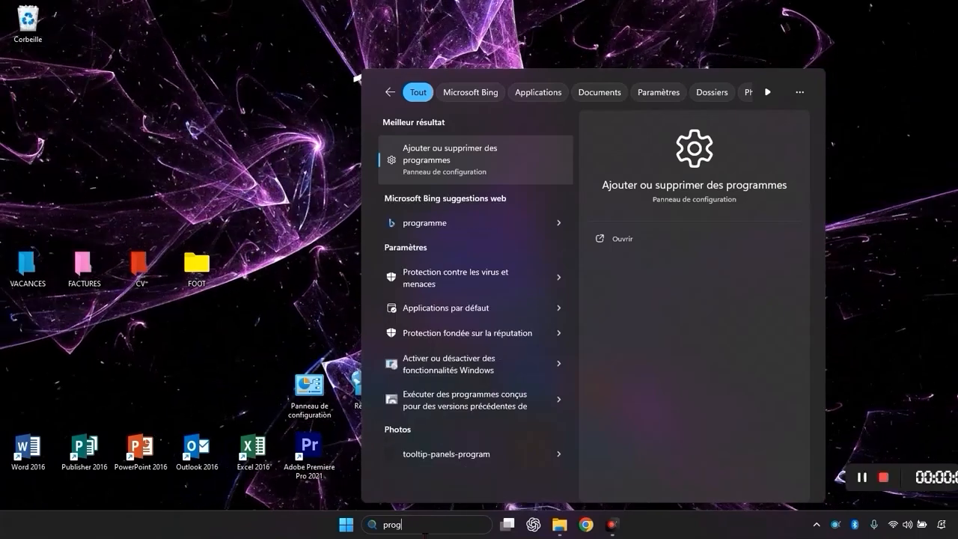
{"action": "left_click", "coordinate": [453, 166]}
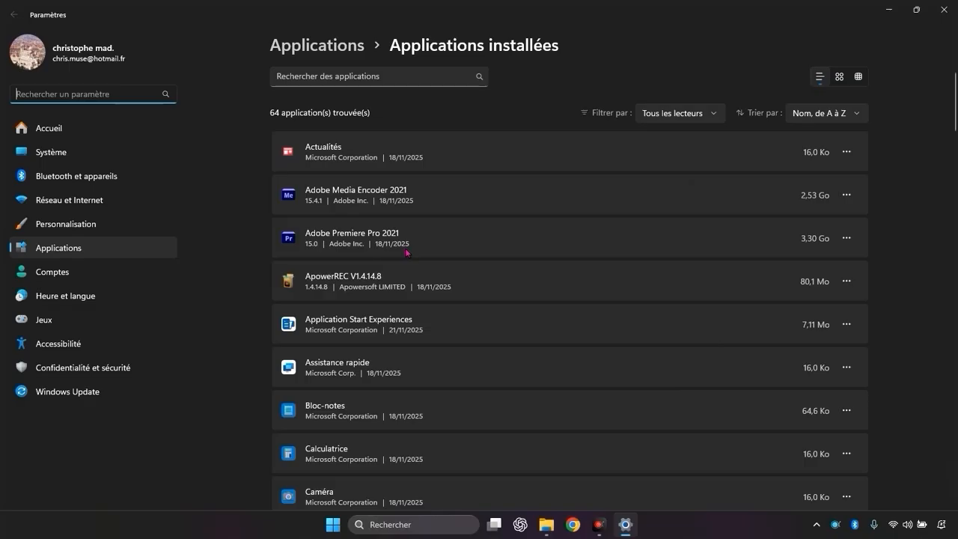
- Set Cortana's background permission to Jamais in its advanced options and return to the installed applications list
{"action": "scroll", "coordinate": [435, 241], "scroll_direction": "down", "scroll_amount": 5}
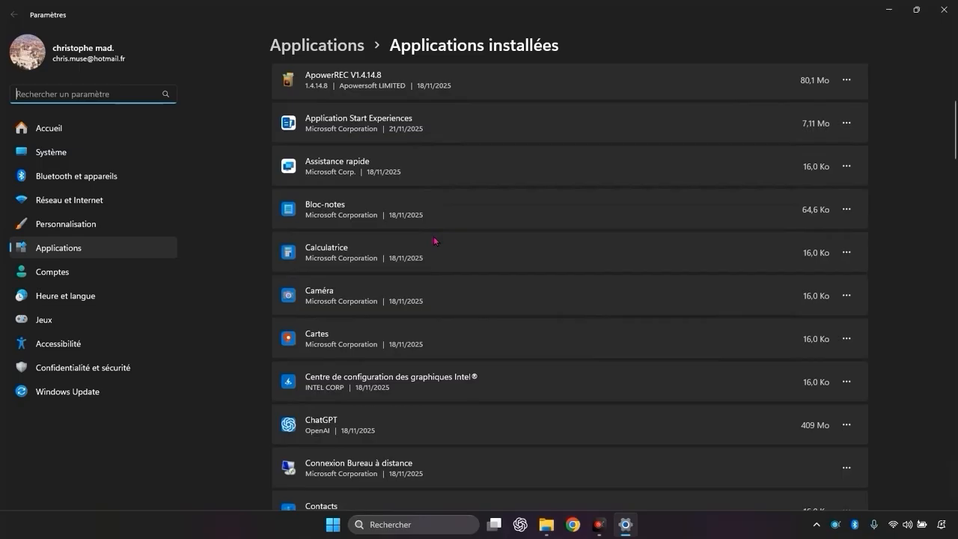
{"action": "scroll", "coordinate": [434, 241], "scroll_direction": "down", "scroll_amount": 5}
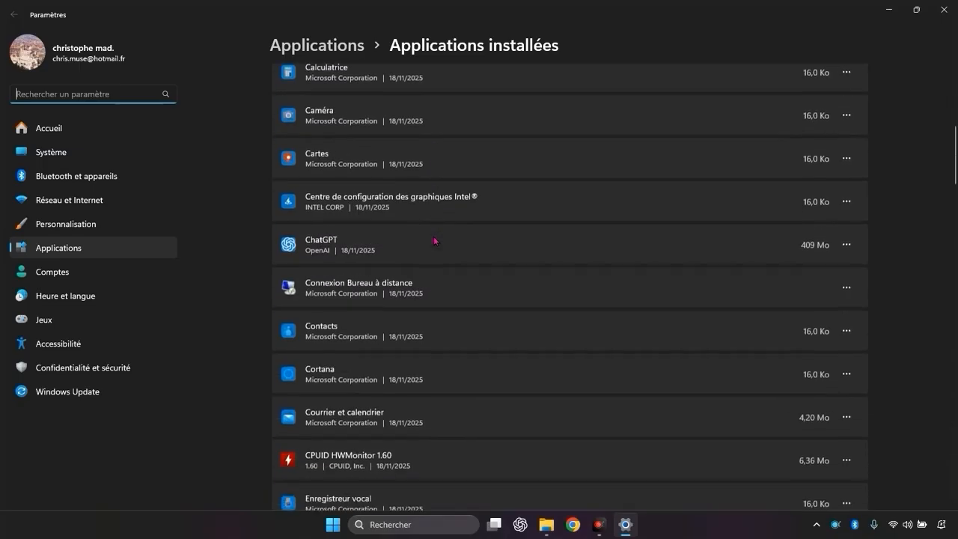
{"action": "scroll", "coordinate": [434, 240], "scroll_direction": "down", "scroll_amount": 1}
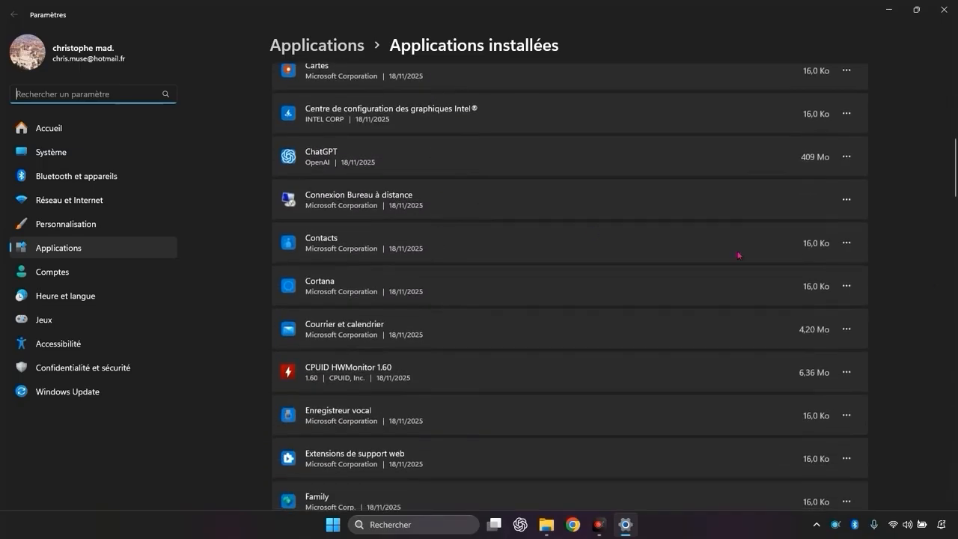
{"action": "left_click", "coordinate": [846, 286]}
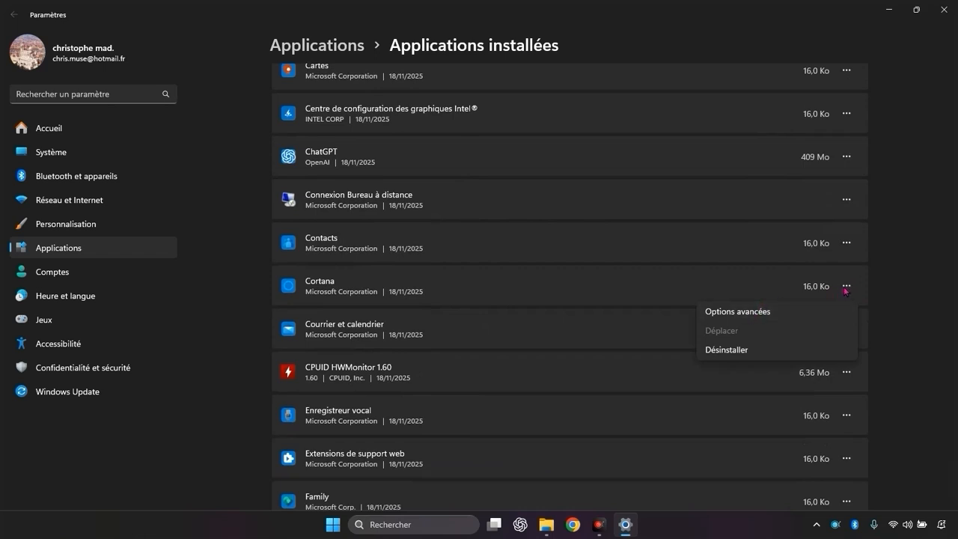
{"action": "left_click", "coordinate": [724, 312]}
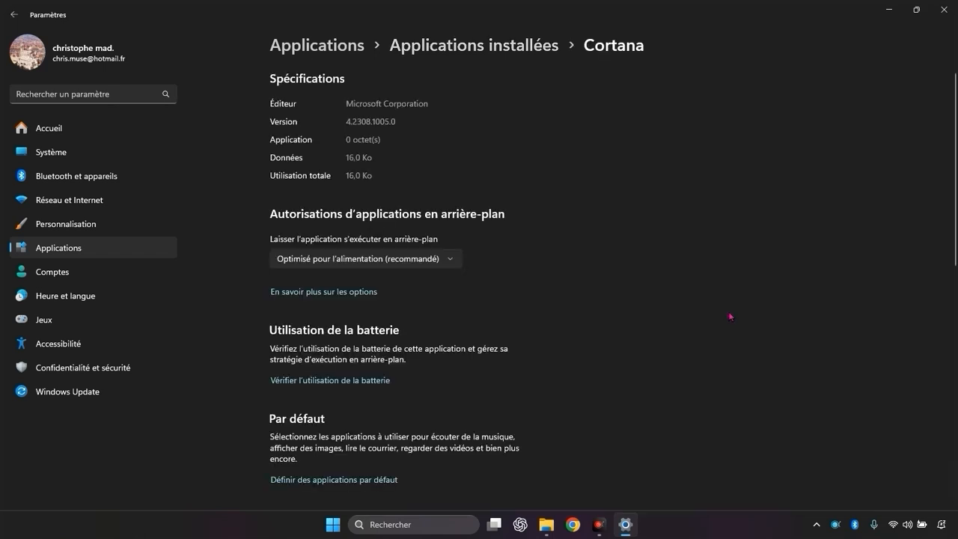
{"action": "left_click", "coordinate": [389, 265]}
{"action": "left_click", "coordinate": [388, 264]}
{"action": "left_click", "coordinate": [399, 258]}
{"action": "left_click", "coordinate": [318, 282]}
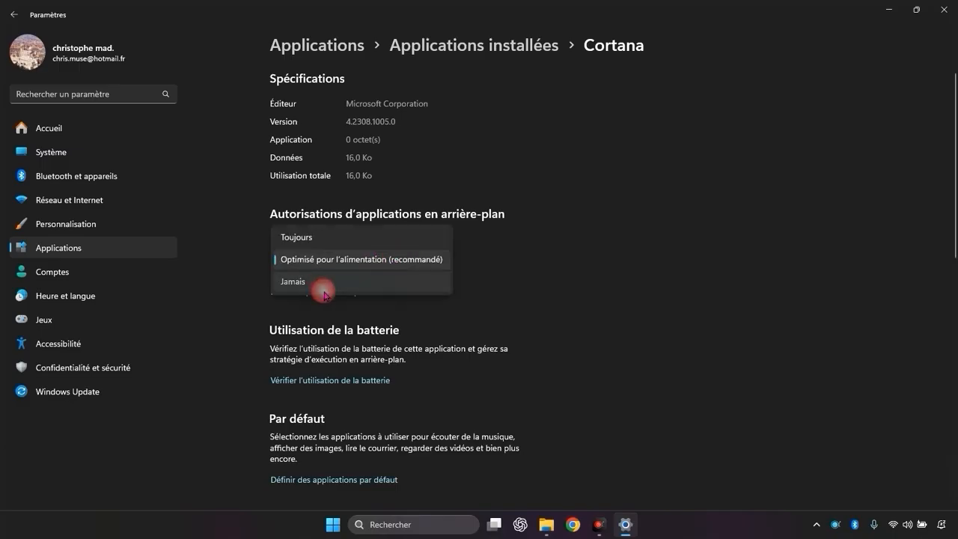
{"action": "left_click", "coordinate": [13, 13]}
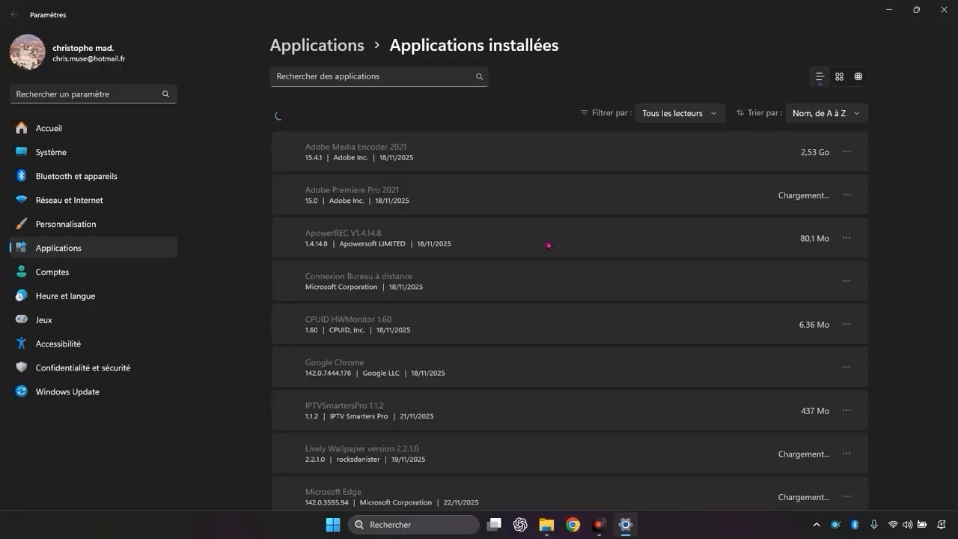
- Set the Family app's background permission to Jamais in its advanced options and return to the installed applications list
{"action": "scroll", "coordinate": [545, 242], "scroll_direction": "down", "scroll_amount": 4}
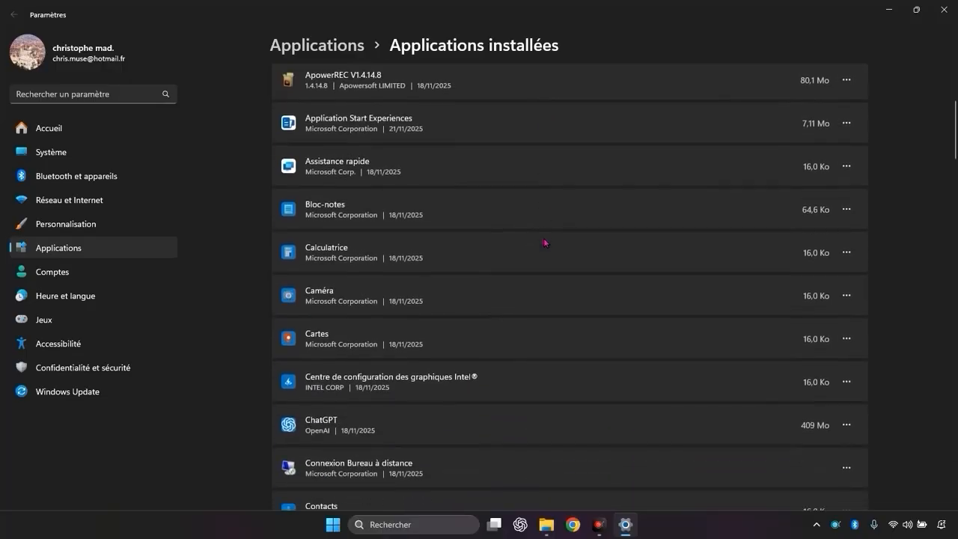
{"action": "scroll", "coordinate": [544, 243], "scroll_direction": "down", "scroll_amount": 3}
{"action": "scroll", "coordinate": [544, 241], "scroll_direction": "down", "scroll_amount": 3}
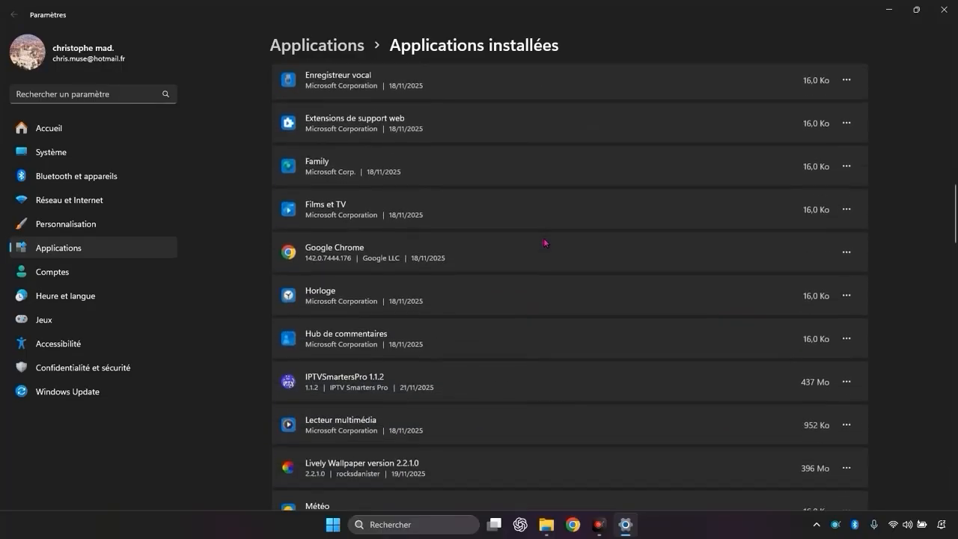
{"action": "scroll", "coordinate": [853, 145], "scroll_direction": "down", "scroll_amount": 2}
{"action": "scroll", "coordinate": [663, 194], "scroll_direction": "up", "scroll_amount": 4}
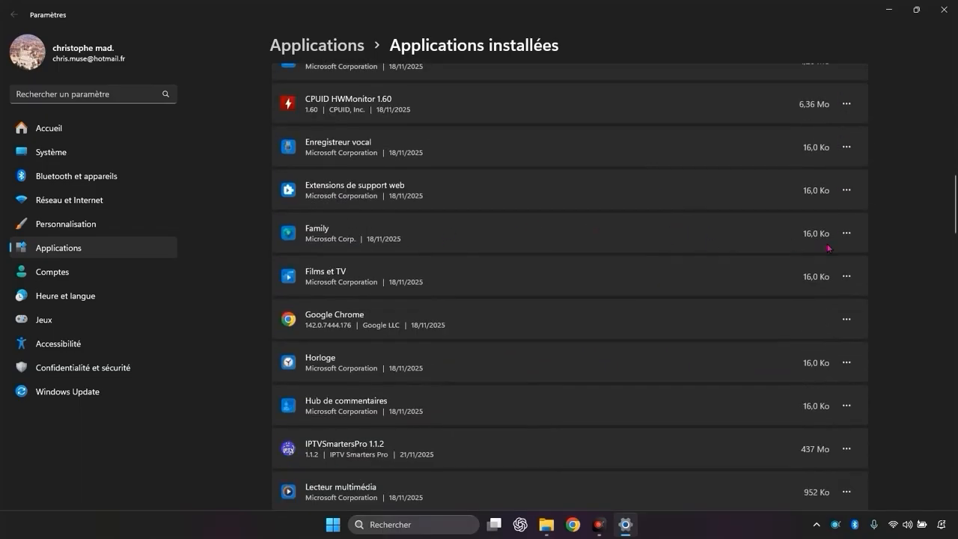
{"action": "left_click", "coordinate": [846, 233]}
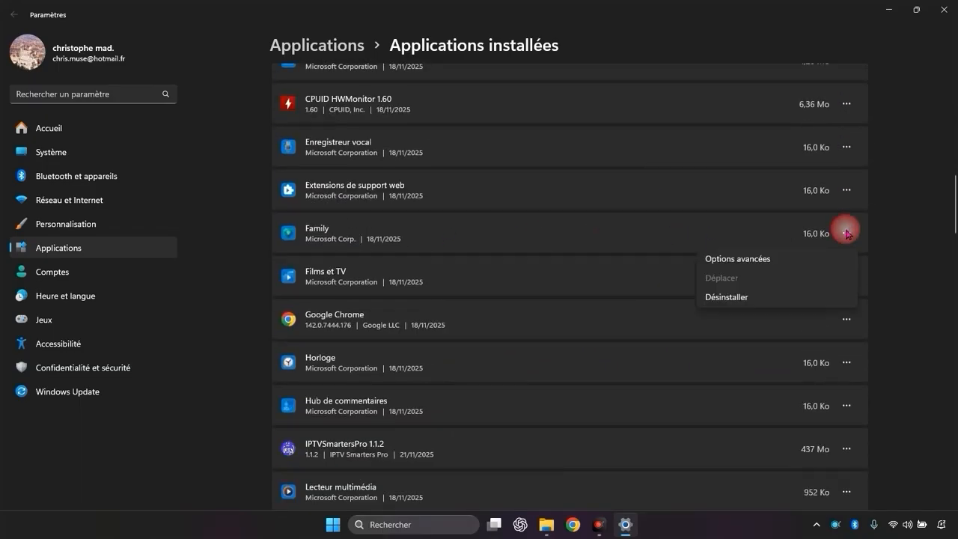
{"action": "left_click", "coordinate": [771, 259]}
{"action": "left_click", "coordinate": [392, 256]}
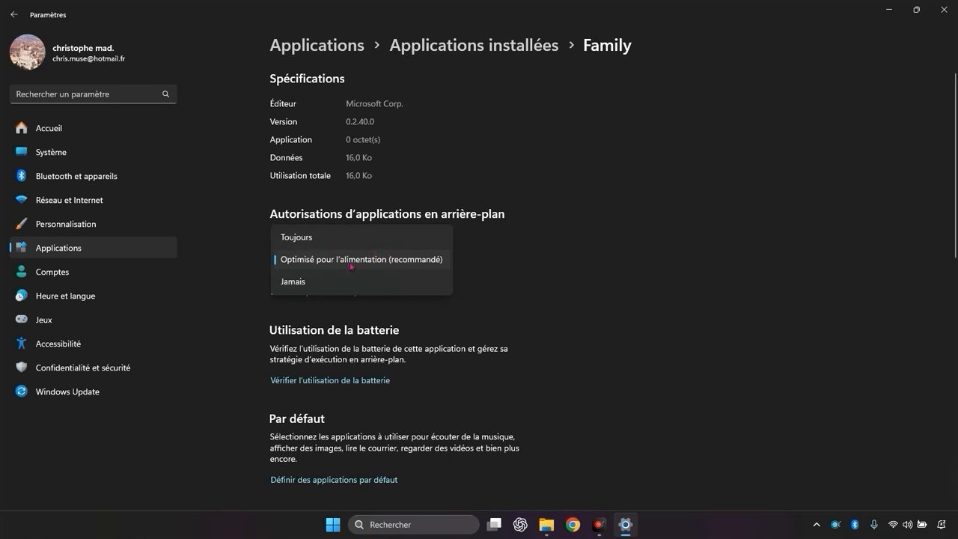
{"action": "left_click", "coordinate": [307, 282]}
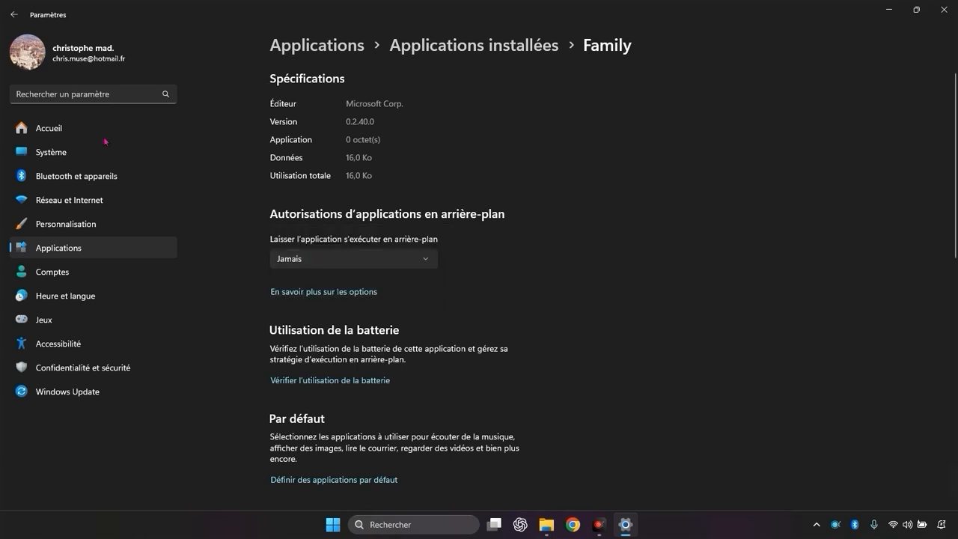
{"action": "left_click", "coordinate": [14, 14]}
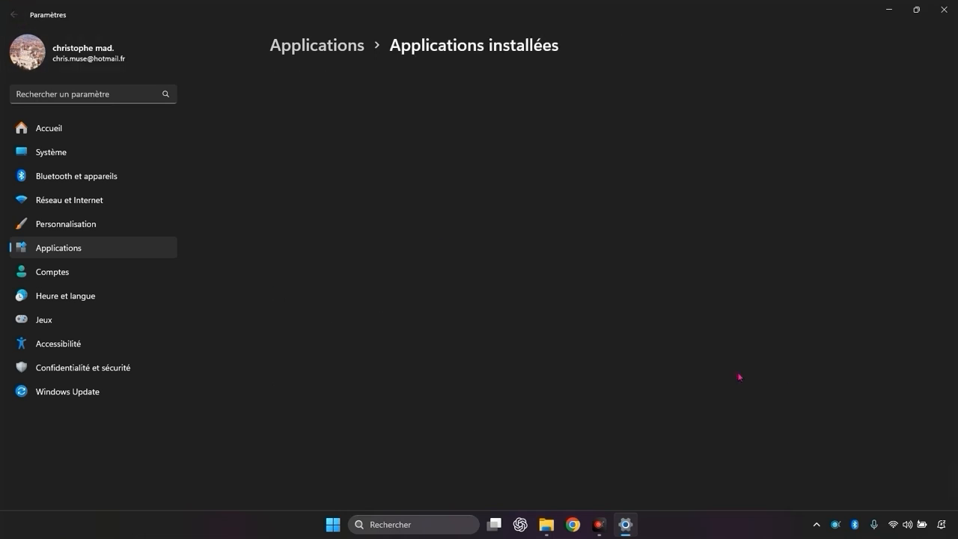
- Set Microsoft Clipchamp's background permission to Jamais in its advanced options and return to the installed applications list
{"action": "scroll", "coordinate": [579, 307], "scroll_direction": "down", "scroll_amount": 5}
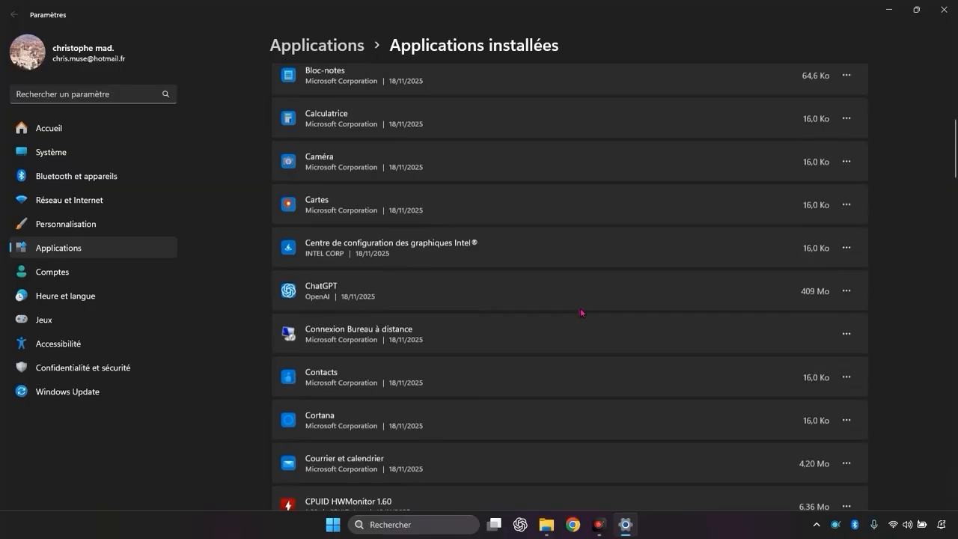
{"action": "scroll", "coordinate": [580, 313], "scroll_direction": "down", "scroll_amount": 1}
{"action": "scroll", "coordinate": [580, 313], "scroll_direction": "up", "scroll_amount": 2}
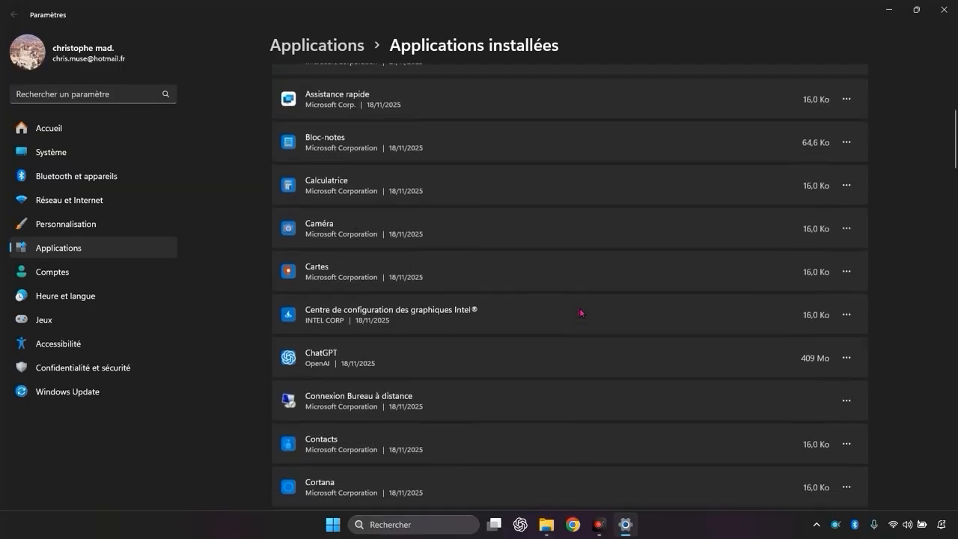
{"action": "scroll", "coordinate": [580, 313], "scroll_direction": "down", "scroll_amount": 4}
{"action": "scroll", "coordinate": [580, 313], "scroll_direction": "down", "scroll_amount": 7}
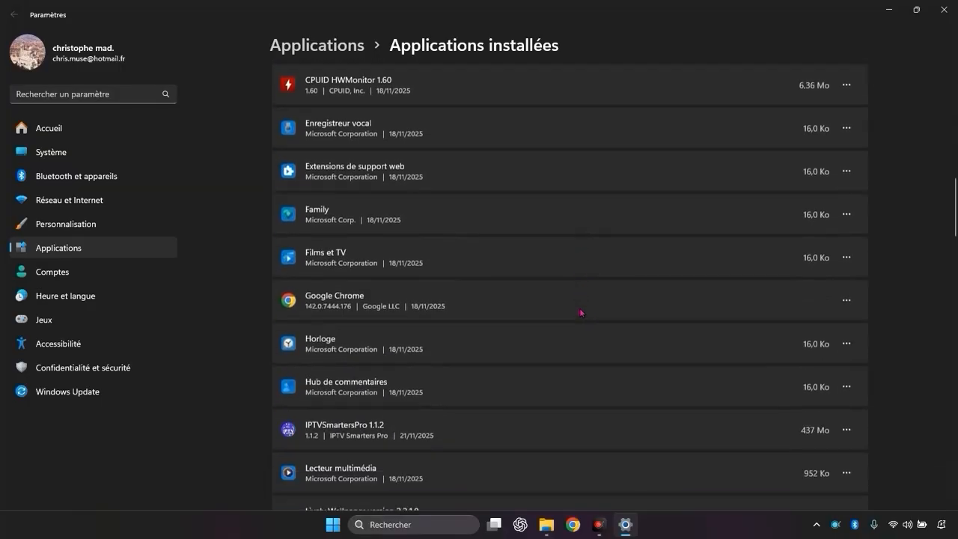
{"action": "scroll", "coordinate": [580, 312], "scroll_direction": "down", "scroll_amount": 6}
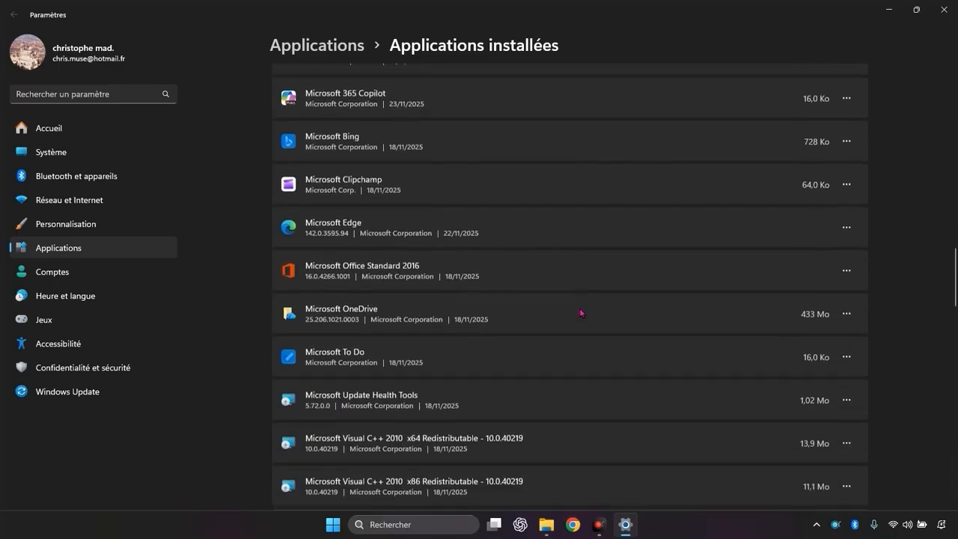
{"action": "scroll", "coordinate": [579, 312], "scroll_direction": "up", "scroll_amount": 3}
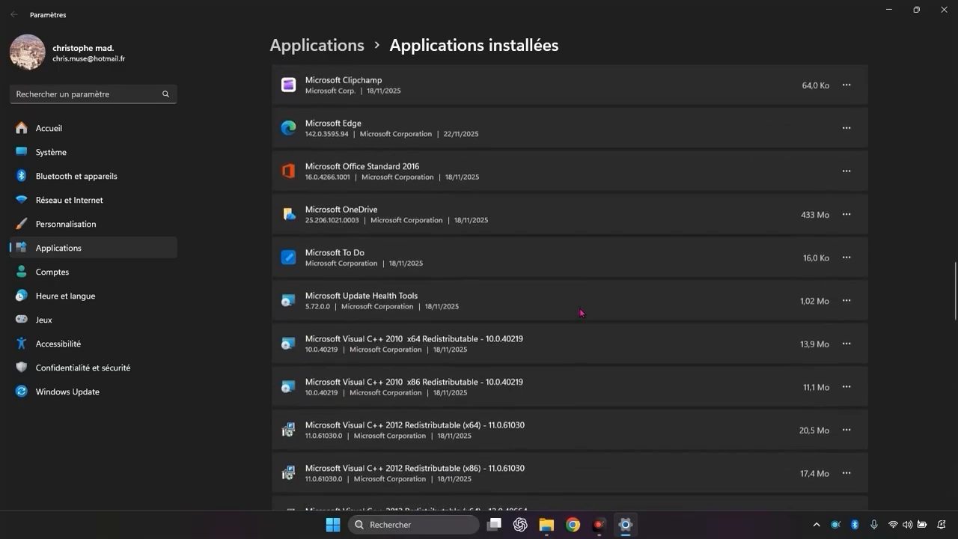
{"action": "scroll", "coordinate": [581, 312], "scroll_direction": "up", "scroll_amount": 1}
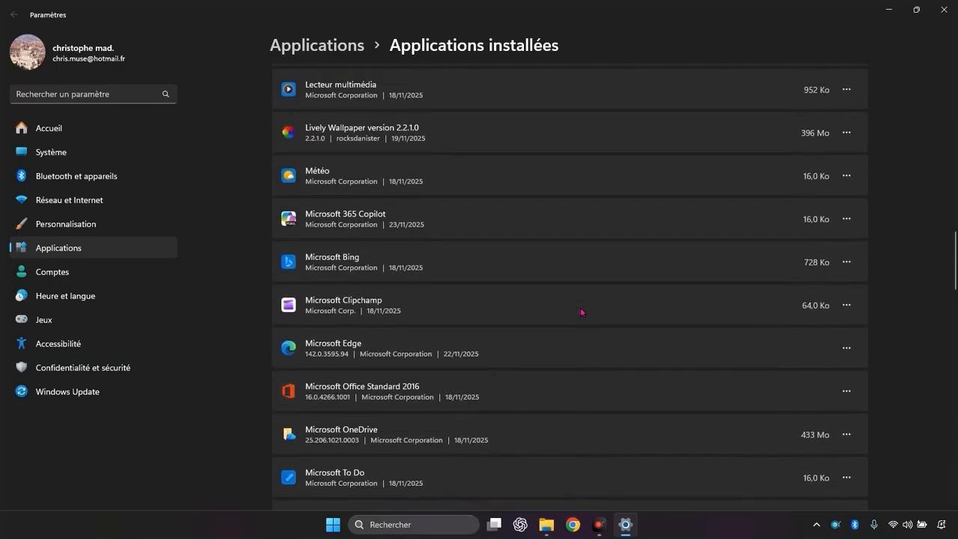
{"action": "left_click", "coordinate": [846, 304]}
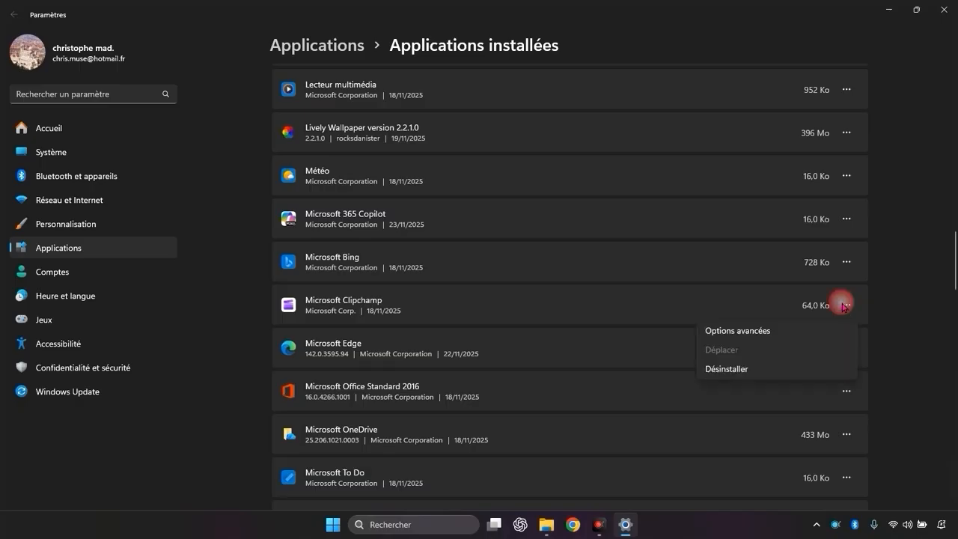
{"action": "left_click", "coordinate": [778, 332]}
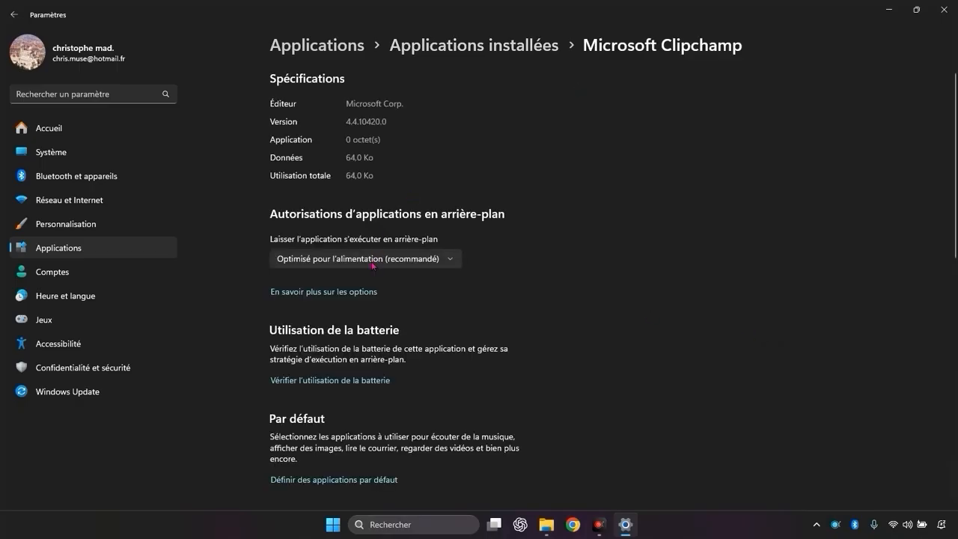
{"action": "left_click", "coordinate": [372, 259]}
{"action": "left_click", "coordinate": [307, 281]}
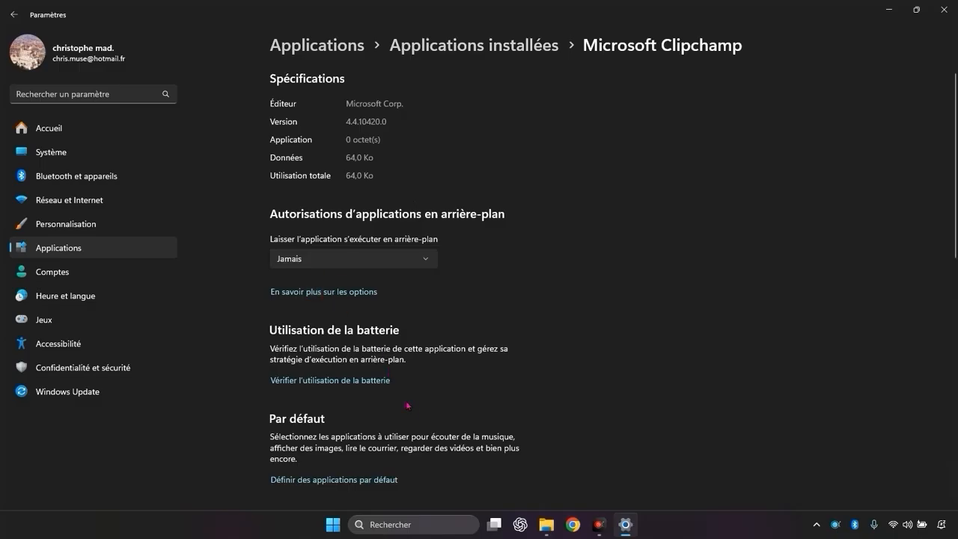
{"action": "scroll", "coordinate": [358, 329], "scroll_direction": "down", "scroll_amount": 3}
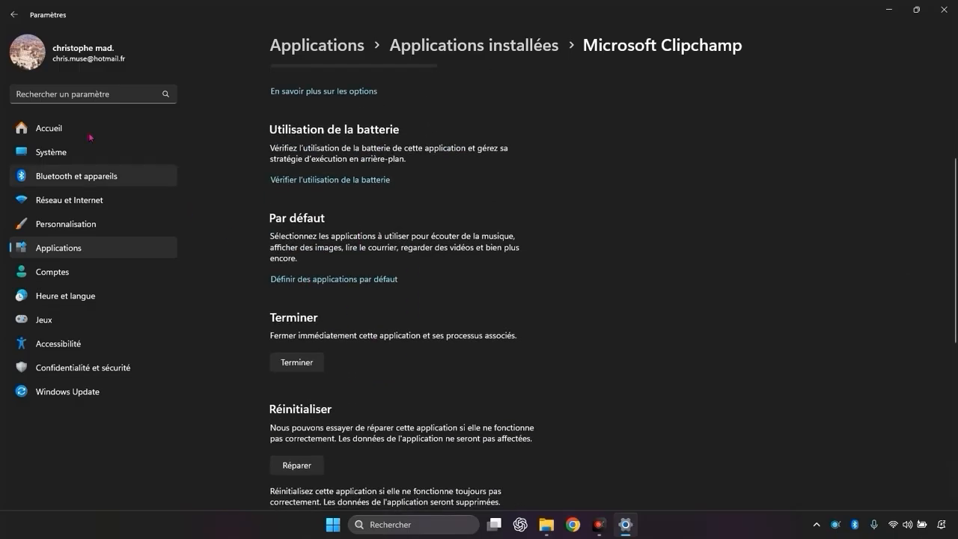
{"action": "left_click", "coordinate": [15, 14]}
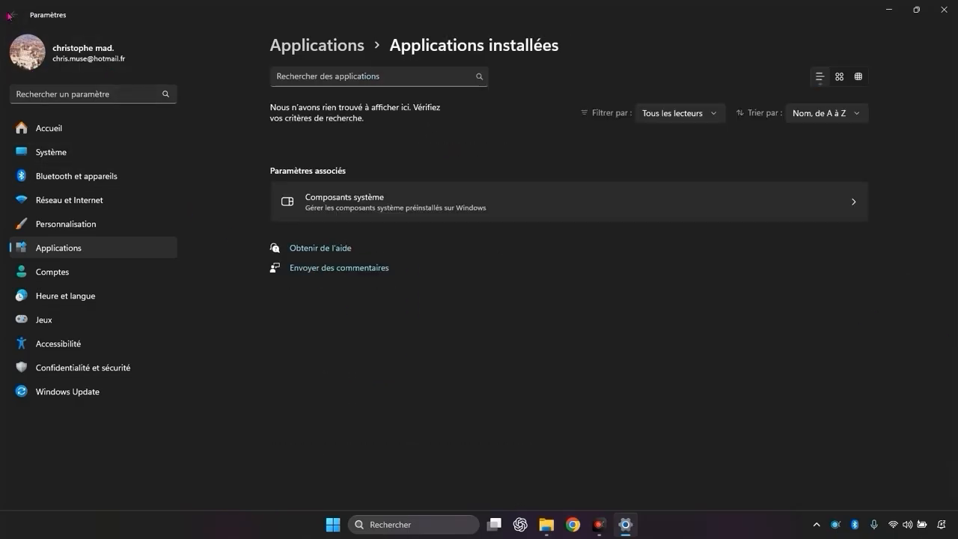
- Look through the installed applications list for other apps that do not need to run in the background
{"action": "scroll", "coordinate": [551, 283], "scroll_direction": "down", "scroll_amount": 8}
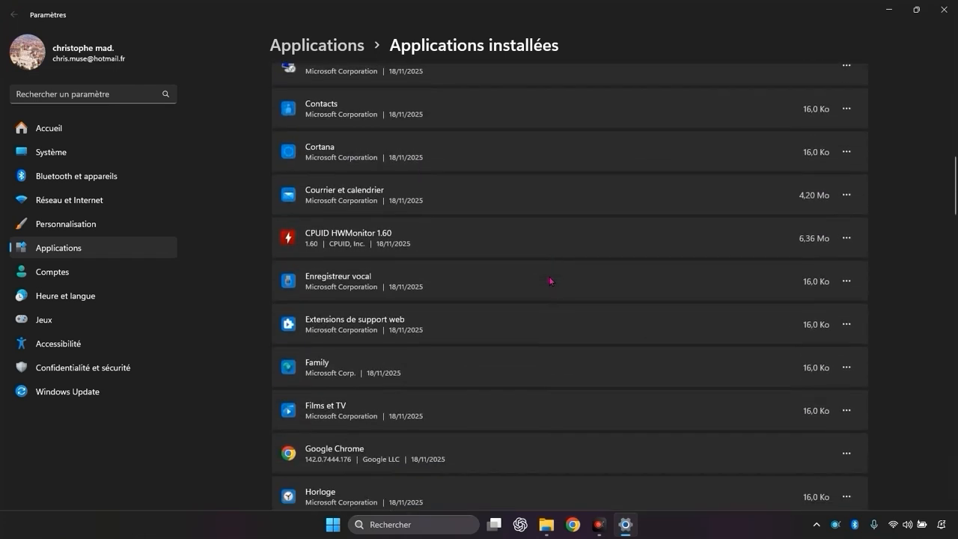
{"action": "scroll", "coordinate": [549, 281], "scroll_direction": "up", "scroll_amount": 4}
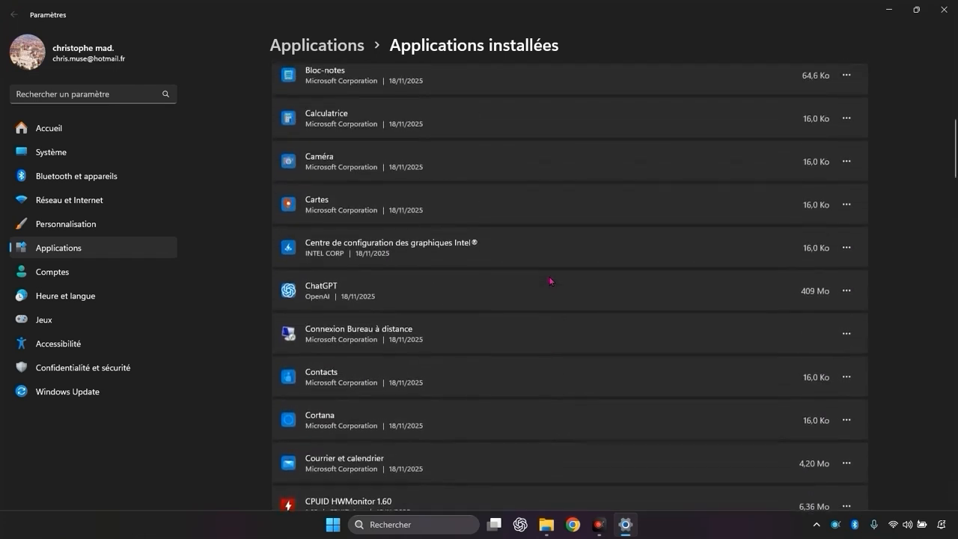
{"action": "scroll", "coordinate": [550, 282], "scroll_direction": "down", "scroll_amount": 5}
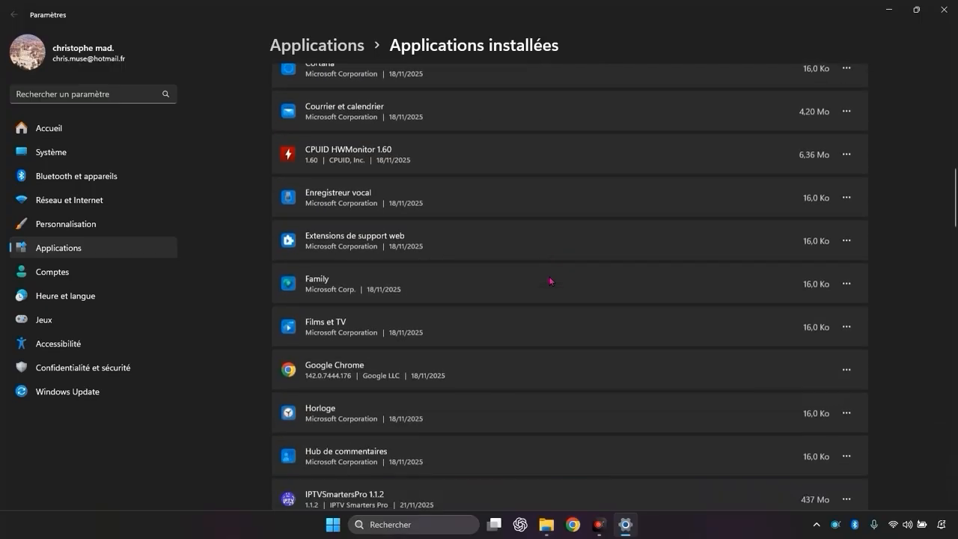
{"action": "scroll", "coordinate": [549, 282], "scroll_direction": "down", "scroll_amount": 7}
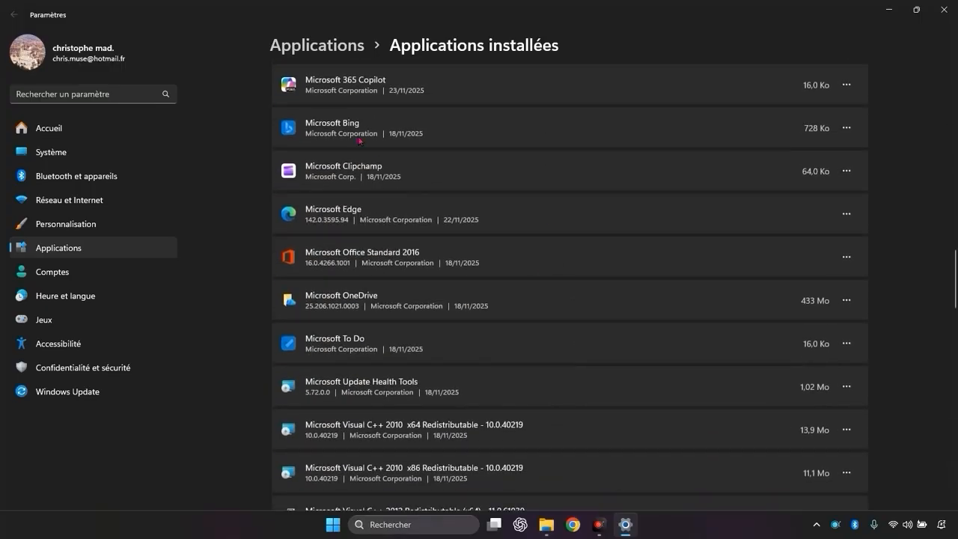
{"action": "scroll", "coordinate": [432, 165], "scroll_direction": "up", "scroll_amount": 2}
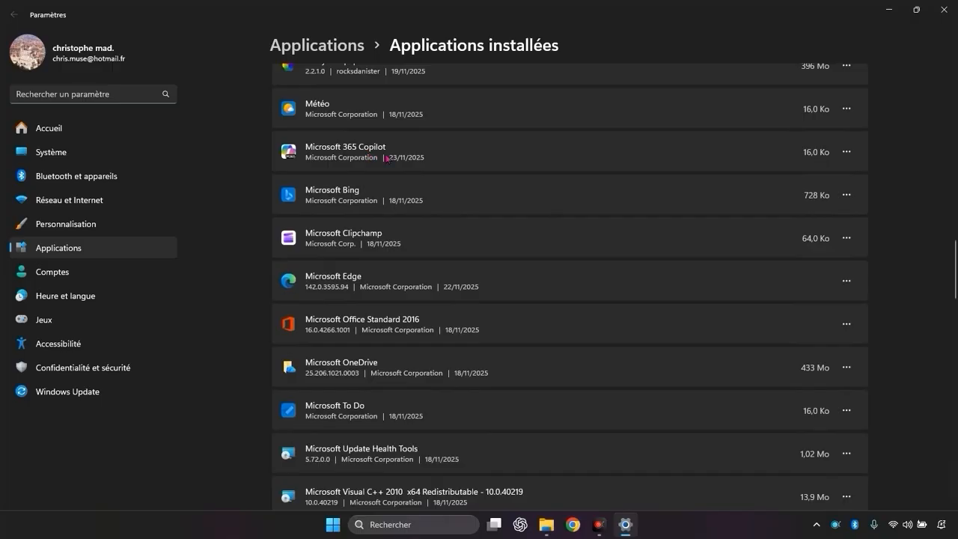
{"action": "scroll", "coordinate": [479, 175], "scroll_direction": "up", "scroll_amount": 2}
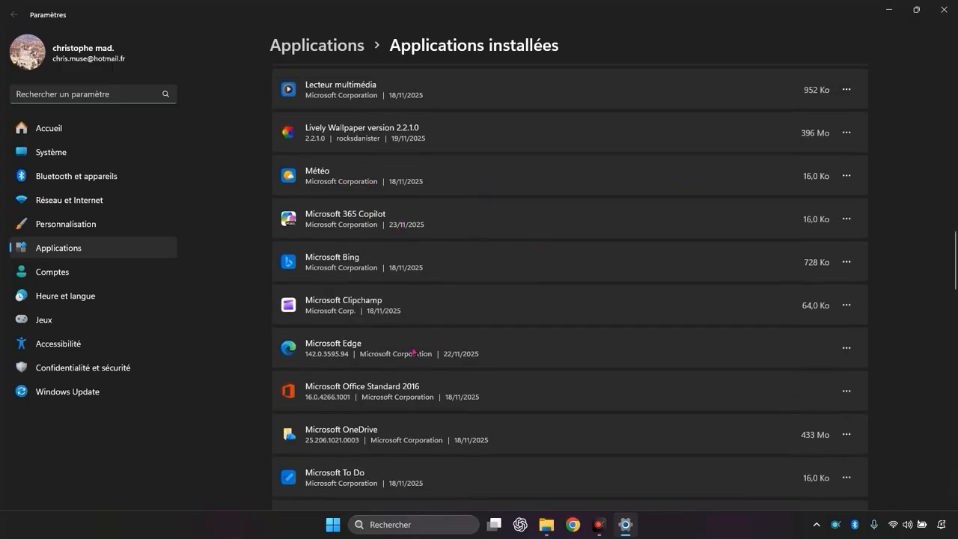
{"action": "scroll", "coordinate": [583, 344], "scroll_direction": "down", "scroll_amount": 5}
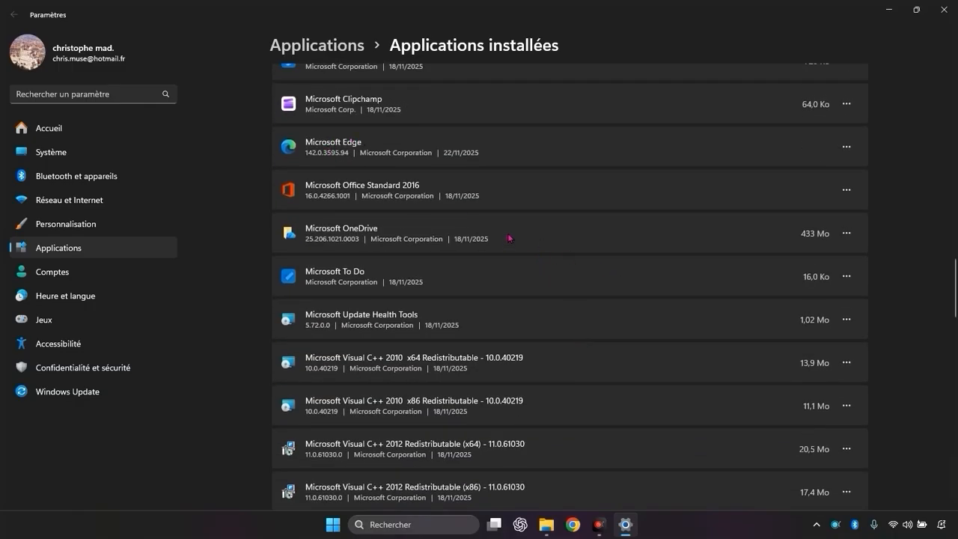
{"action": "scroll", "coordinate": [508, 238], "scroll_direction": "down", "scroll_amount": 3}
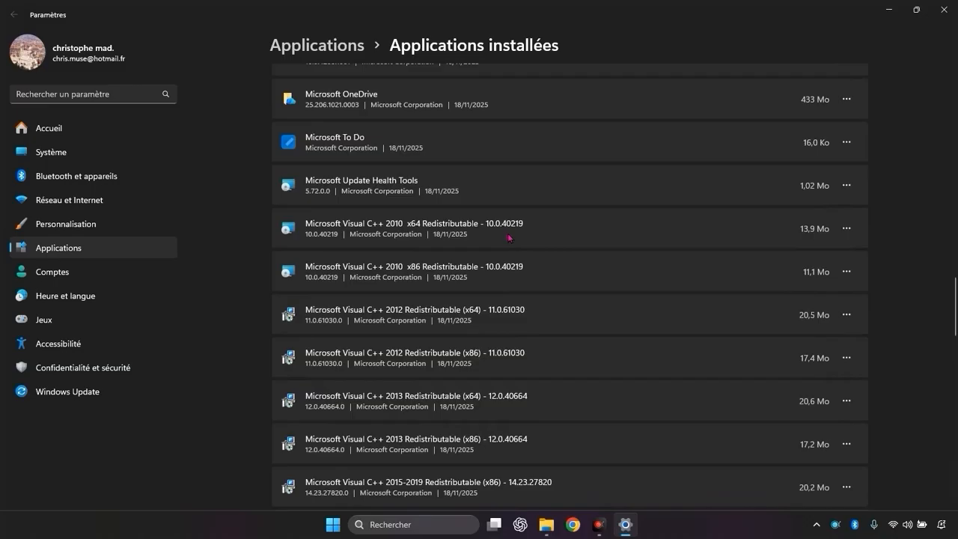
{"action": "scroll", "coordinate": [508, 238], "scroll_direction": "down", "scroll_amount": 3}
{"action": "scroll", "coordinate": [508, 238], "scroll_direction": "up", "scroll_amount": 11}
{"action": "scroll", "coordinate": [508, 238], "scroll_direction": "up", "scroll_amount": 9}
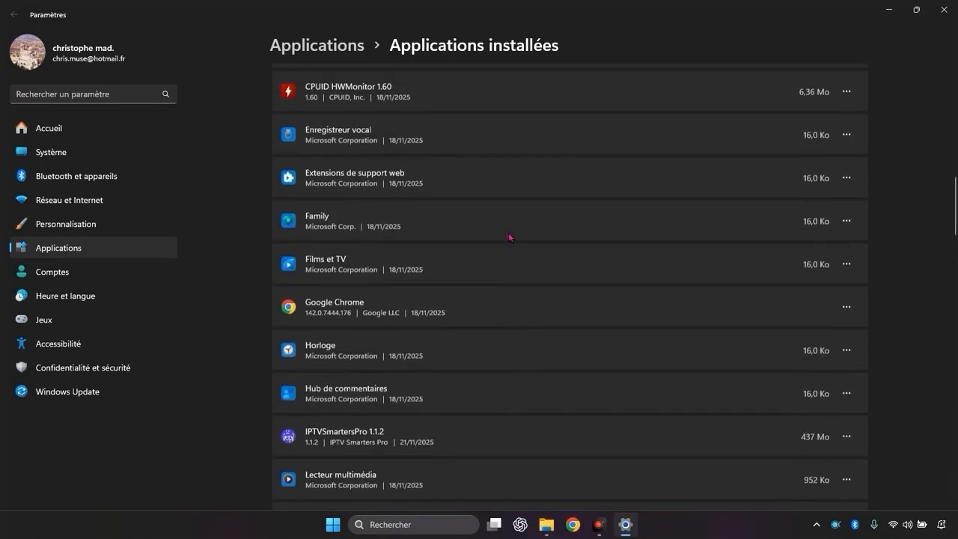
- Set the Xbox app's background permission to Jamais in its advanced options and return to the installed applications list
{"action": "scroll", "coordinate": [539, 374], "scroll_direction": "down", "scroll_amount": 20}
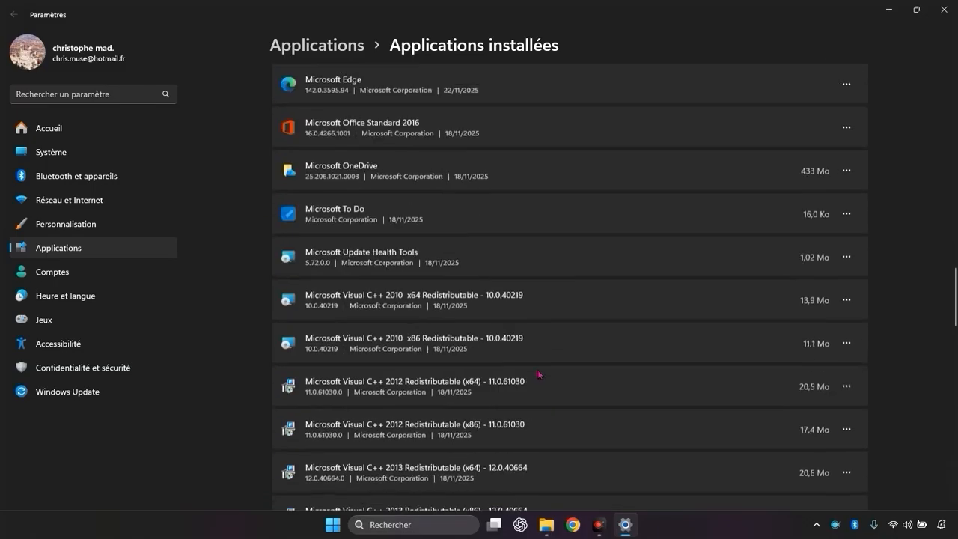
{"action": "scroll", "coordinate": [539, 376], "scroll_direction": "down", "scroll_amount": 5}
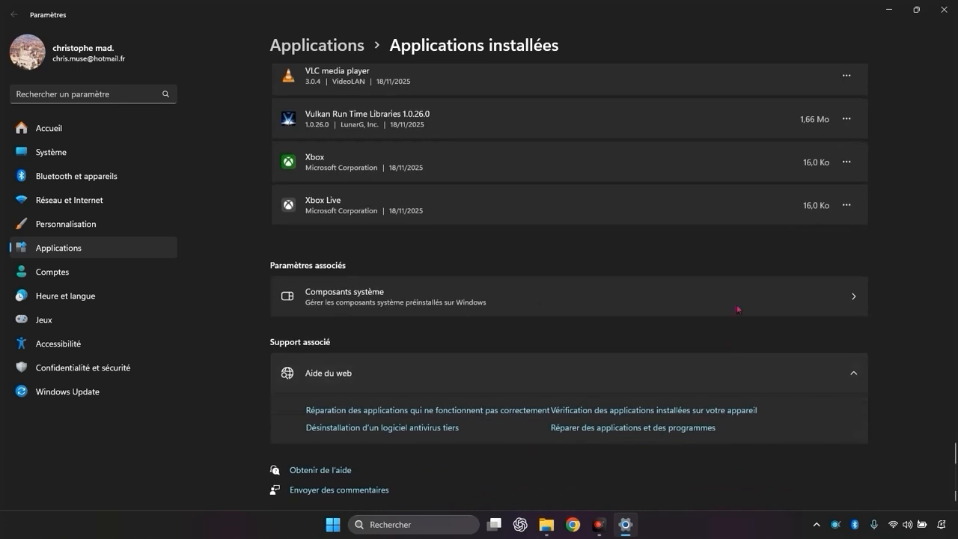
{"action": "left_click", "coordinate": [842, 211]}
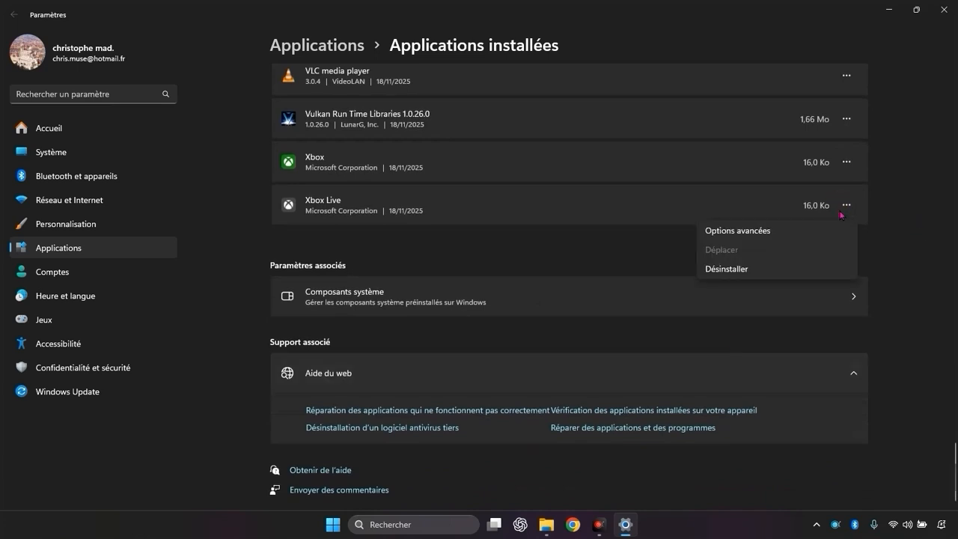
{"action": "left_click", "coordinate": [853, 169]}
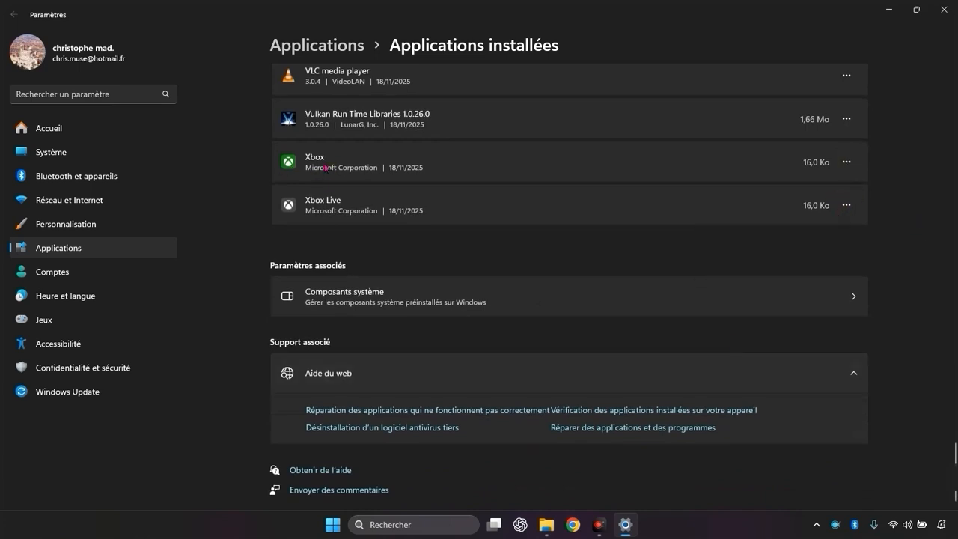
{"action": "left_click", "coordinate": [846, 162]}
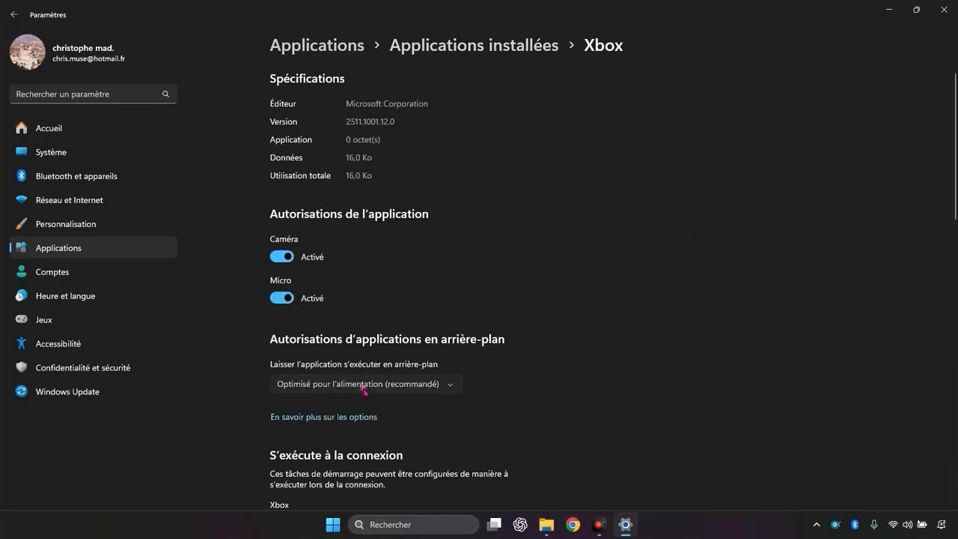
{"action": "left_click", "coordinate": [364, 385]}
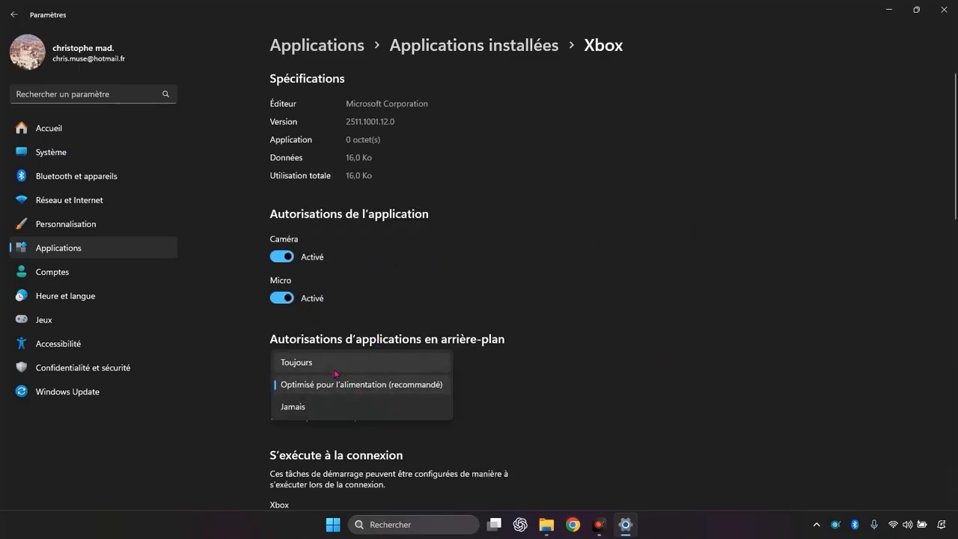
{"action": "left_click", "coordinate": [295, 408]}
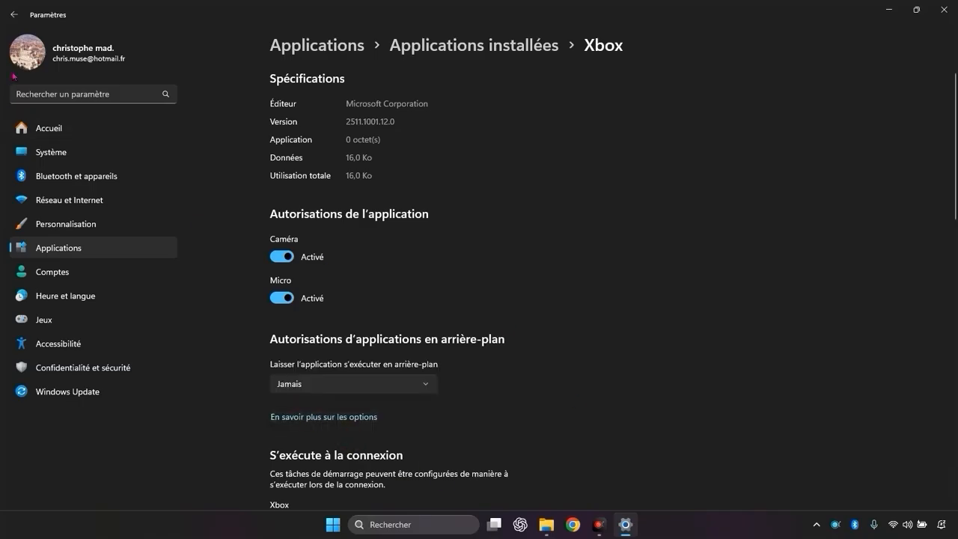
{"action": "left_click", "coordinate": [13, 14]}
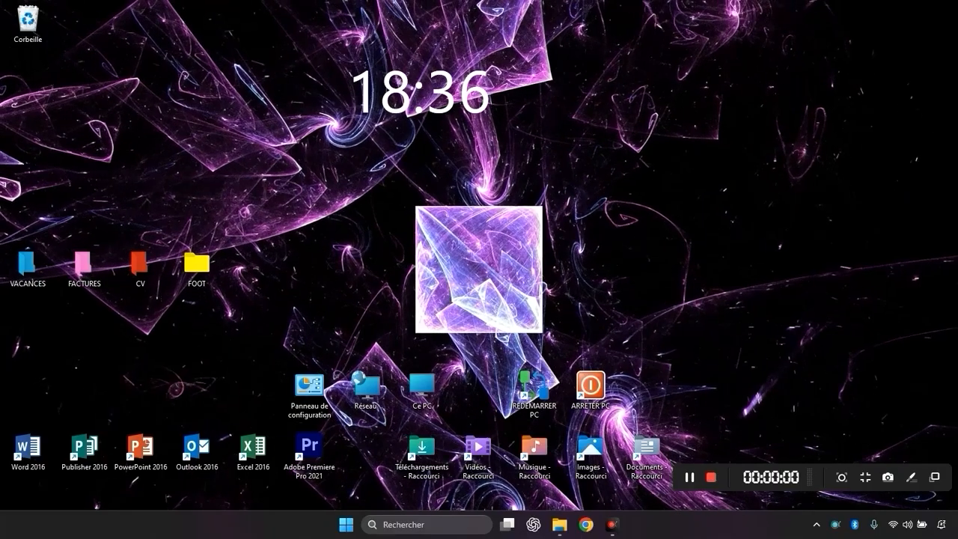
- Search Windows for "jeu", turn off Mode Jeu in Paramètres du mode Jeu and close the settings window
{"action": "left_click", "coordinate": [415, 524]}
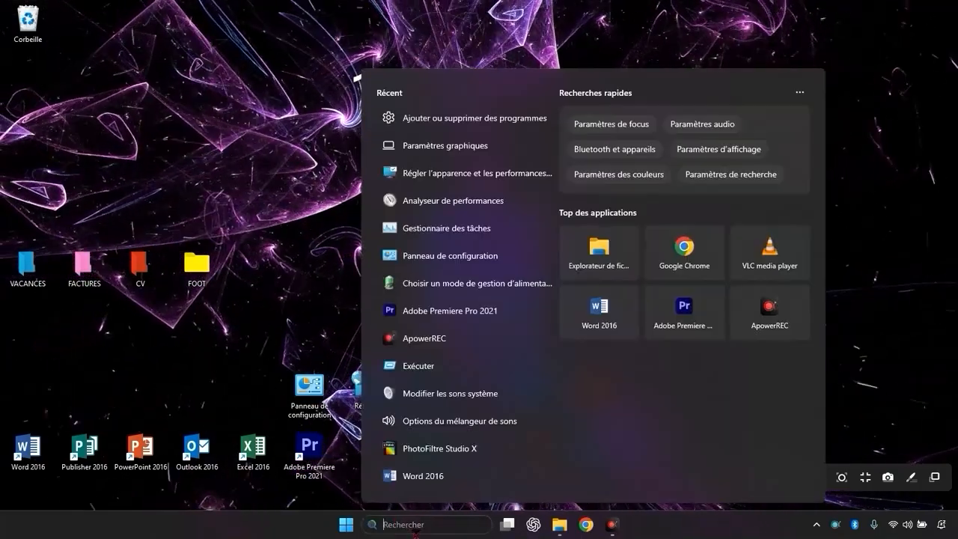
{"action": "type", "text": "jeu"}
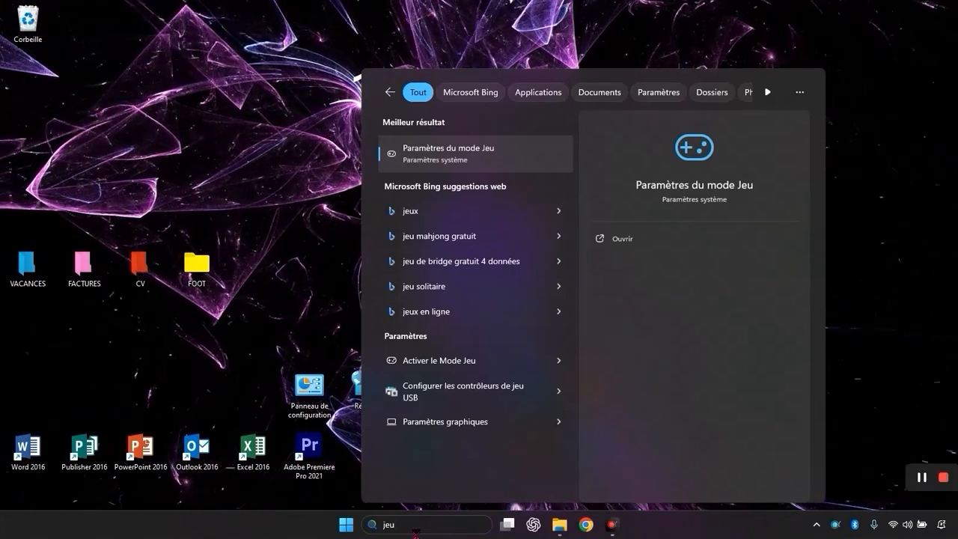
{"action": "left_click", "coordinate": [458, 160]}
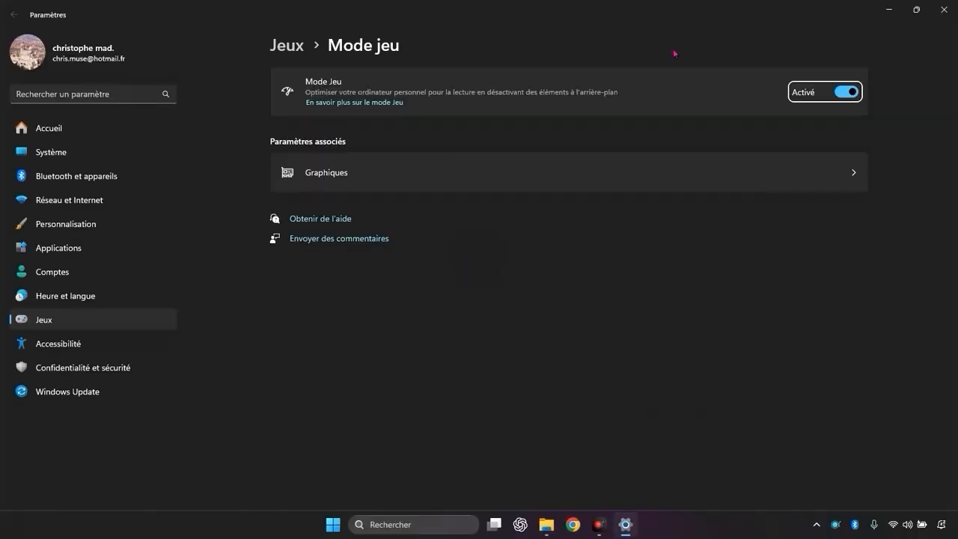
{"action": "left_click", "coordinate": [851, 94]}
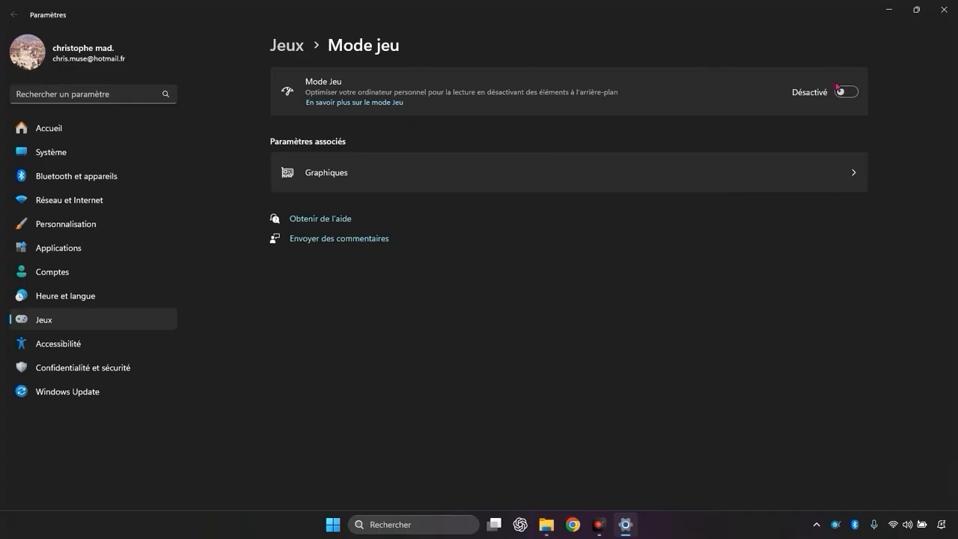
{"action": "left_click", "coordinate": [942, 12]}
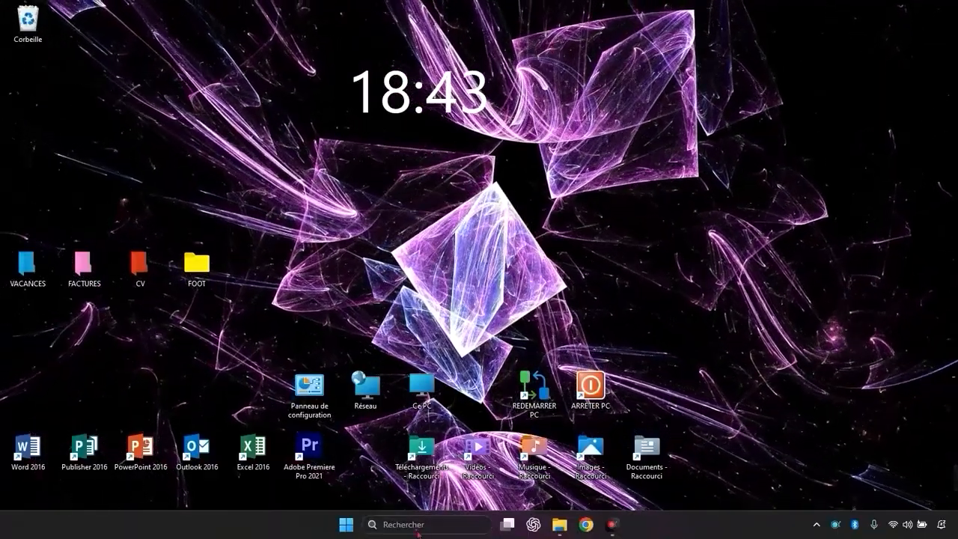
- Search Windows for Exécuter and run prefetch to open the Prefetch folder
{"action": "key", "text": "super+s"}
{"action": "left_click", "coordinate": [459, 127]}
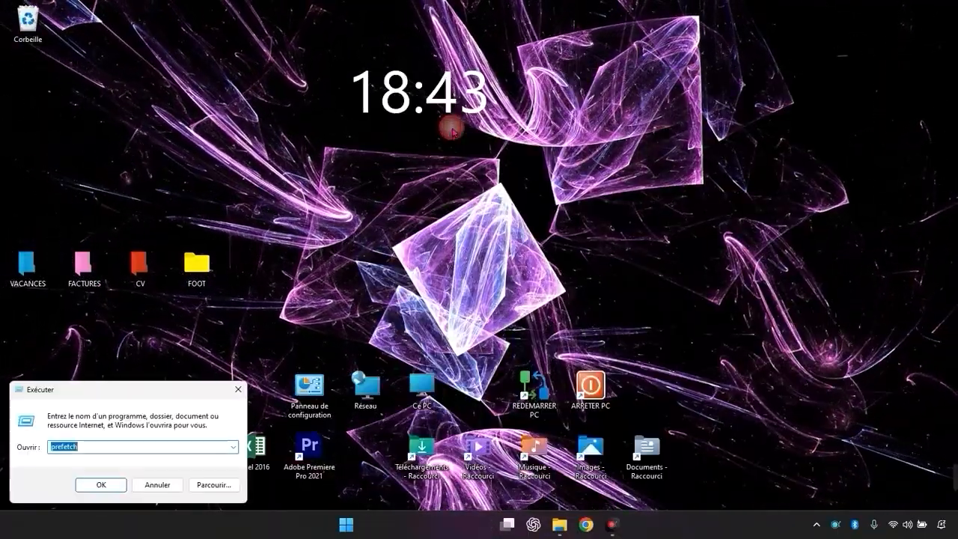
{"action": "left_click_drag", "start_coordinate": [143, 397], "coordinate": [454, 263]}
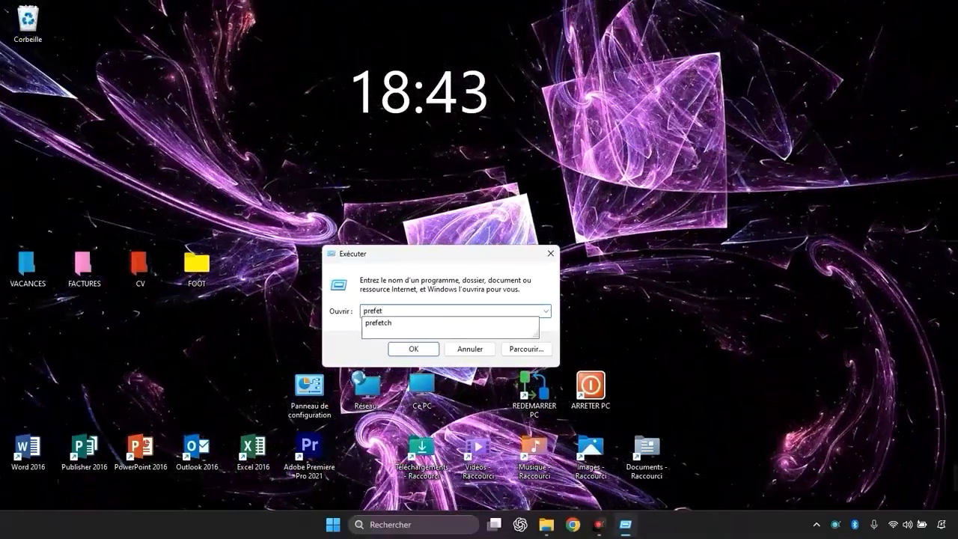
{"action": "left_click", "coordinate": [431, 323]}
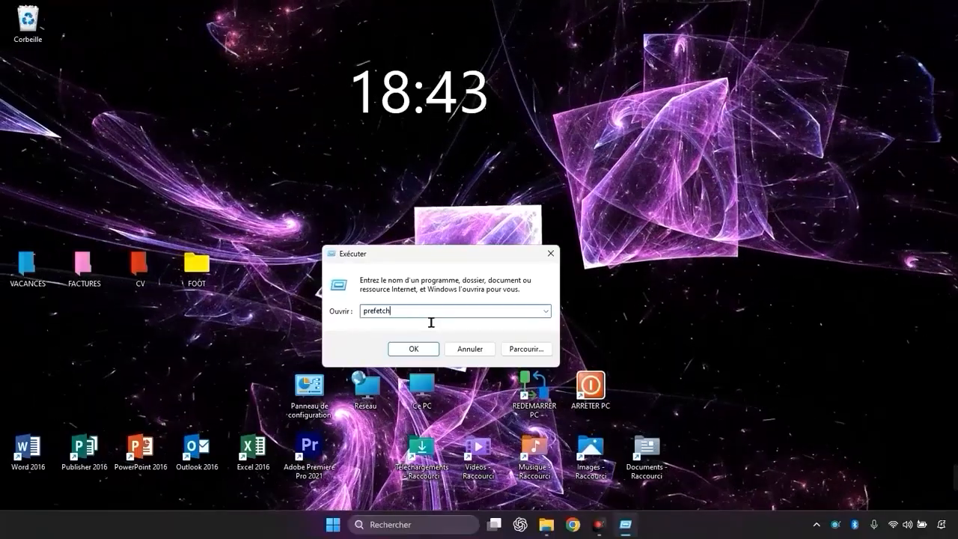
{"action": "key", "text": "Return"}
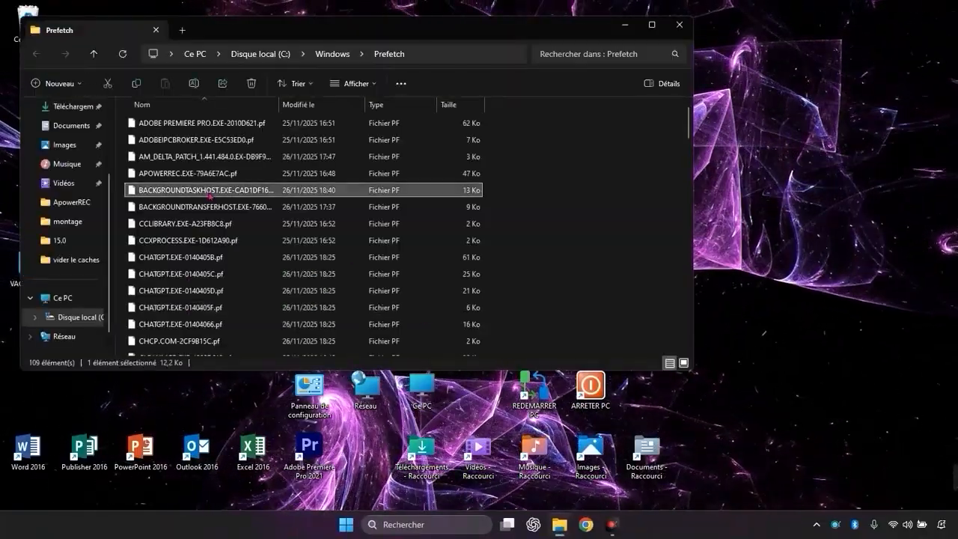
- Delete all files in the Prefetch folder, ignoring in-use files for all current items, and close the folder window
{"action": "scroll", "coordinate": [293, 226], "scroll_direction": "down", "scroll_amount": 3}
{"action": "left_click", "coordinate": [292, 215]}
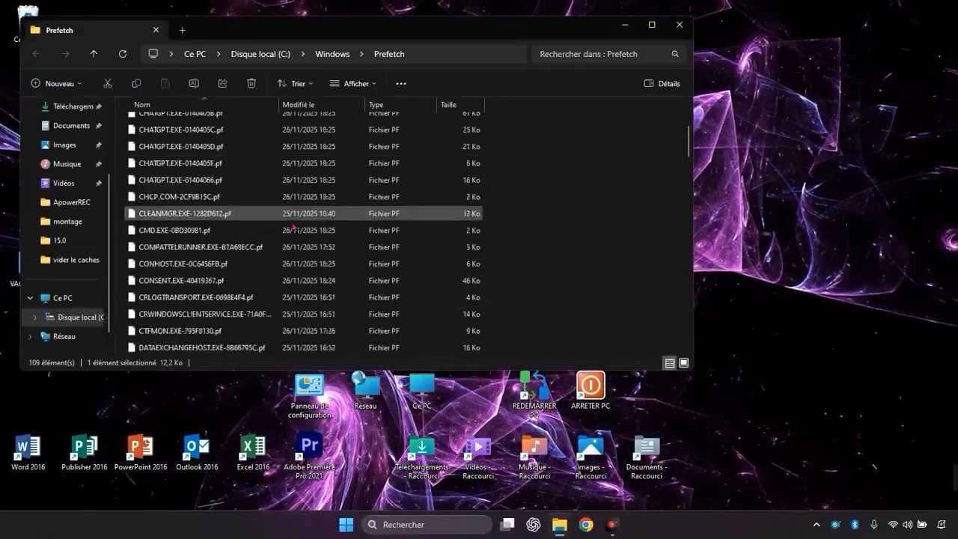
{"action": "scroll", "coordinate": [293, 227], "scroll_direction": "down", "scroll_amount": 20}
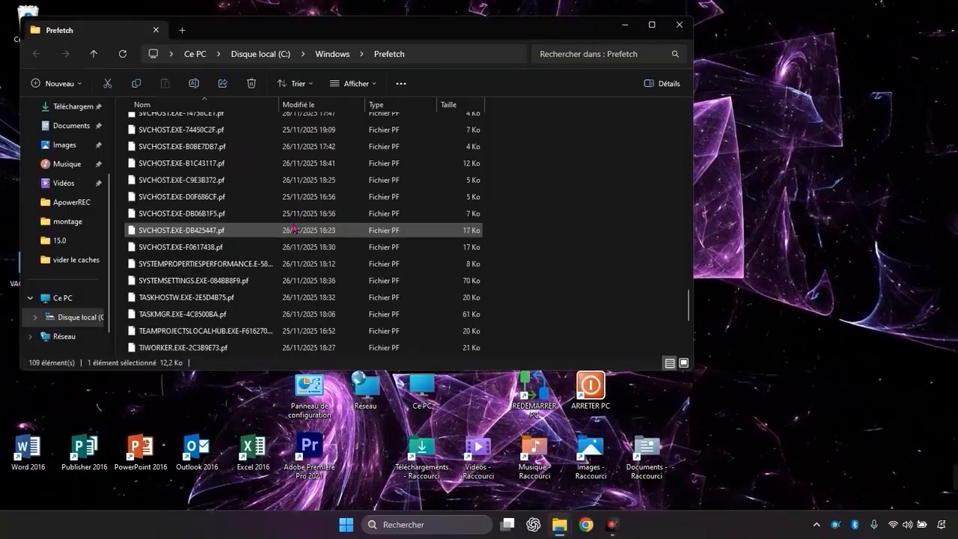
{"action": "scroll", "coordinate": [294, 224], "scroll_direction": "up", "scroll_amount": 20}
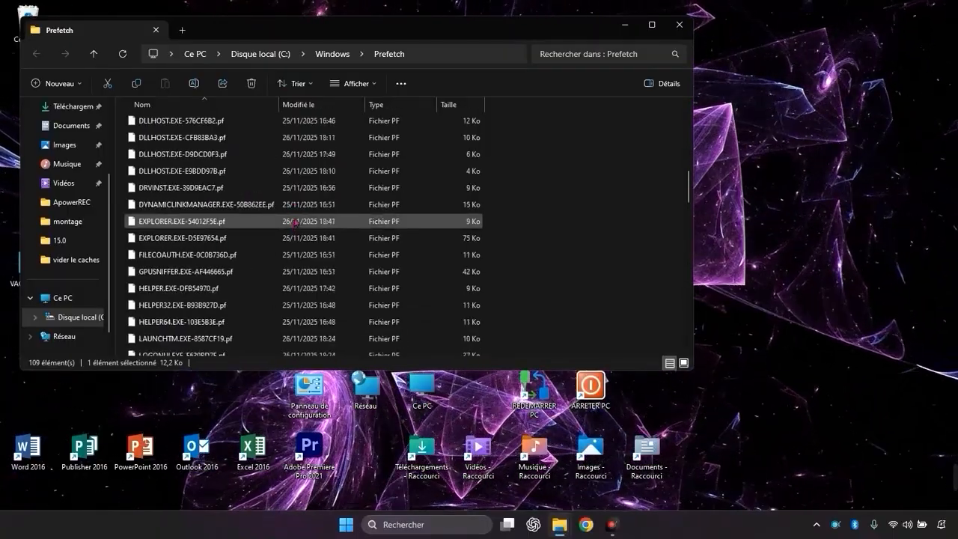
{"action": "left_click", "coordinate": [273, 172]}
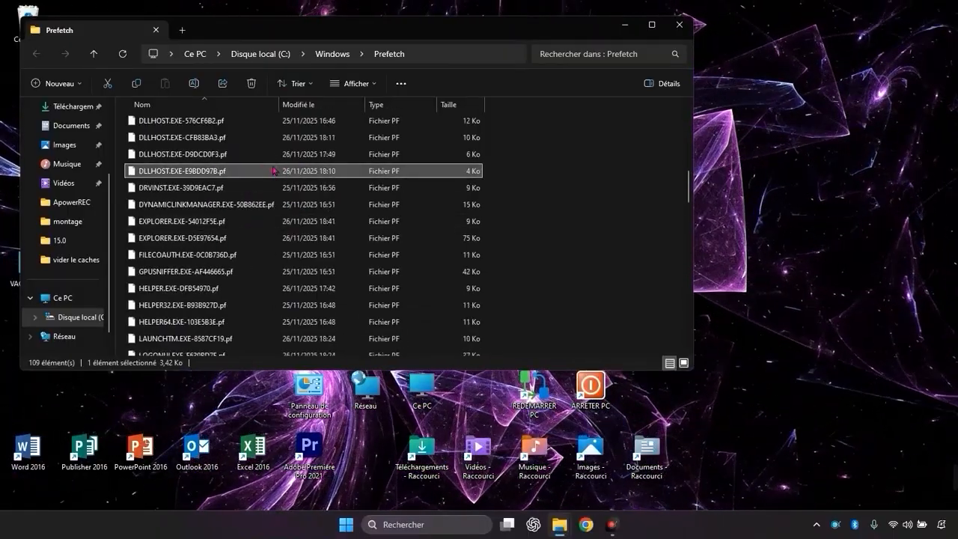
{"action": "key", "text": "ctrl+a"}
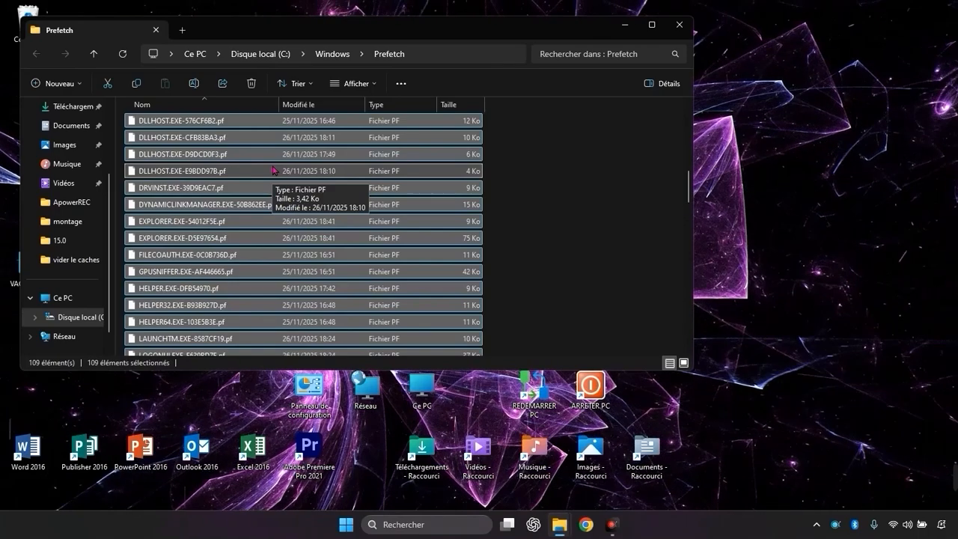
{"action": "right_click", "coordinate": [273, 171]}
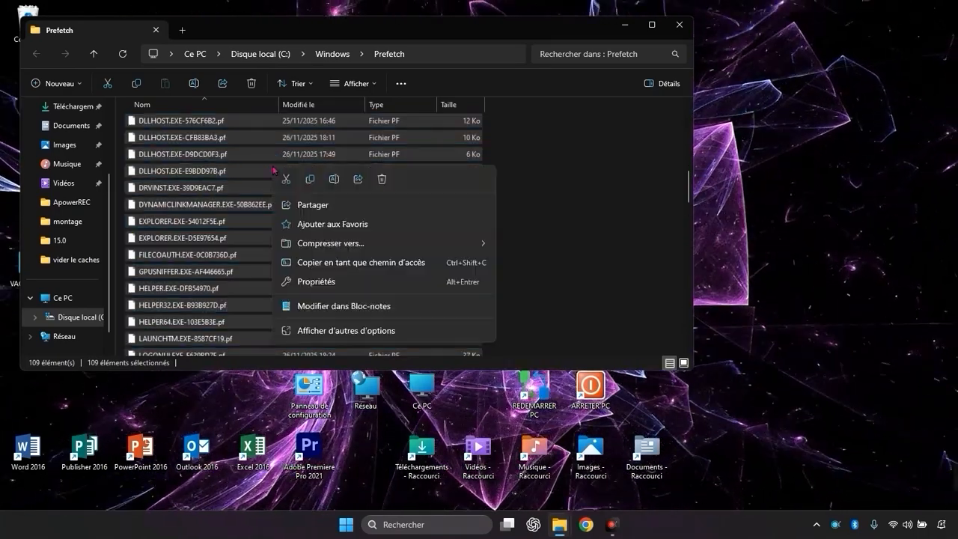
{"action": "left_click", "coordinate": [381, 179]}
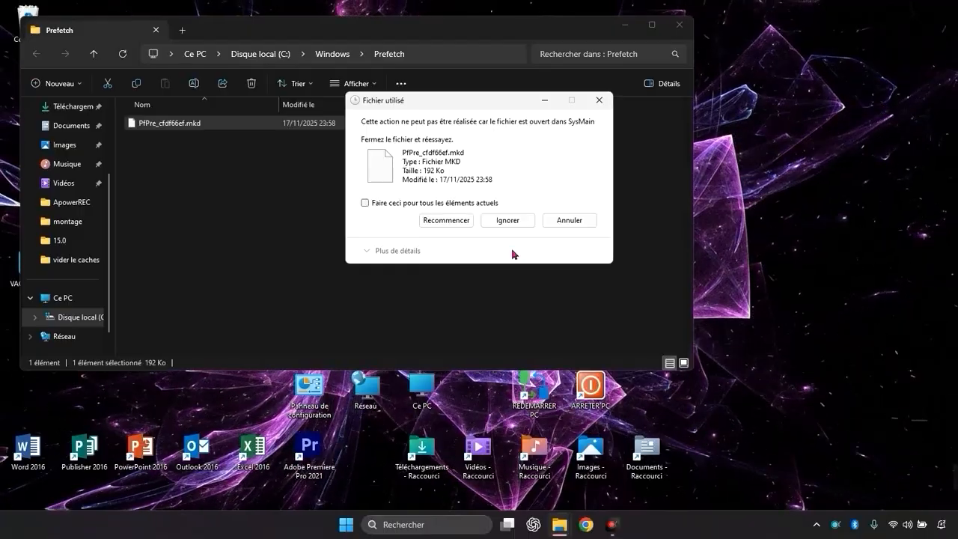
{"action": "left_click", "coordinate": [428, 205]}
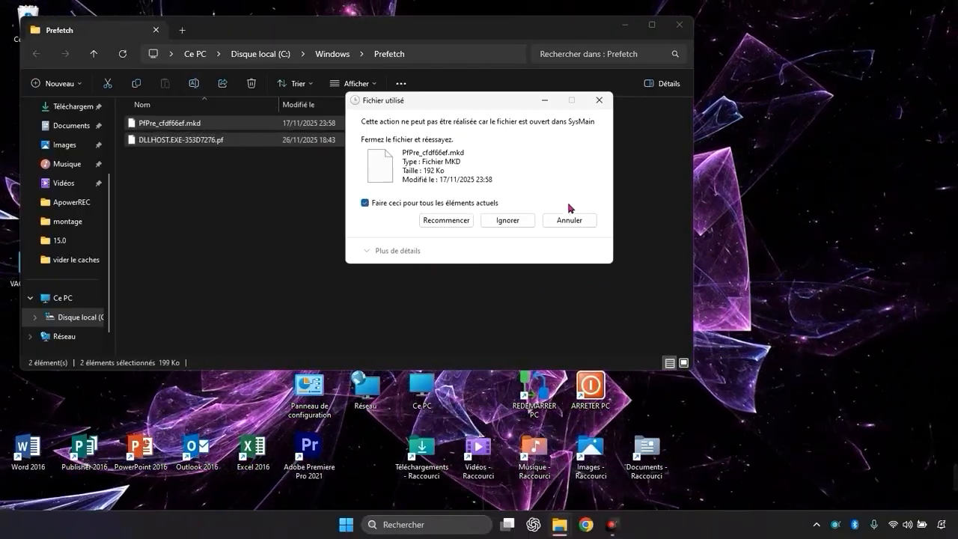
{"action": "left_click", "coordinate": [527, 220]}
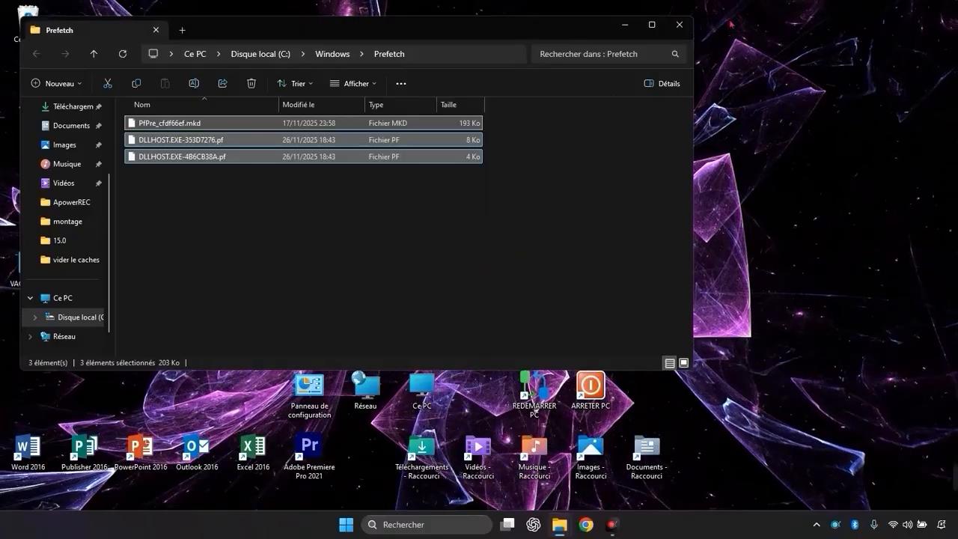
{"action": "key", "text": "alt+F4"}
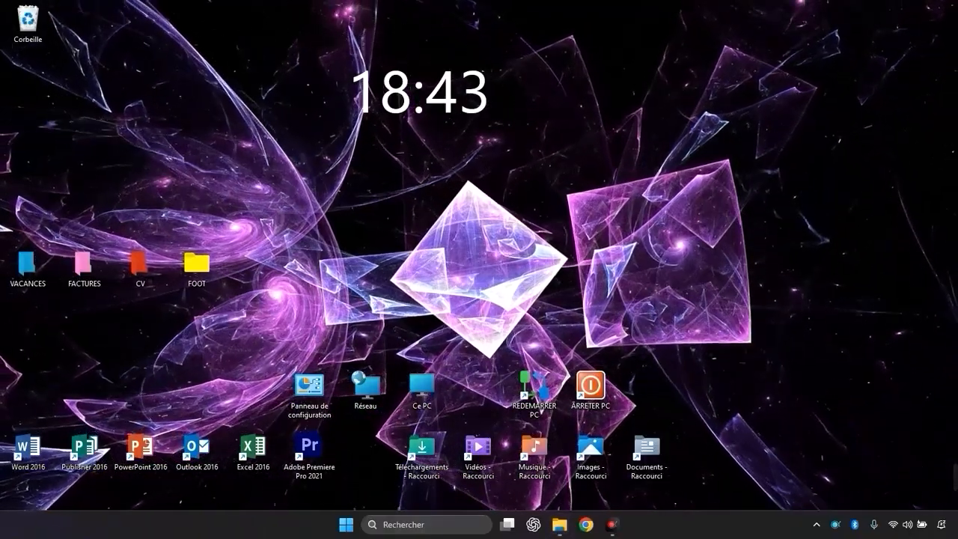
{"action": "left_click", "coordinate": [427, 524]}
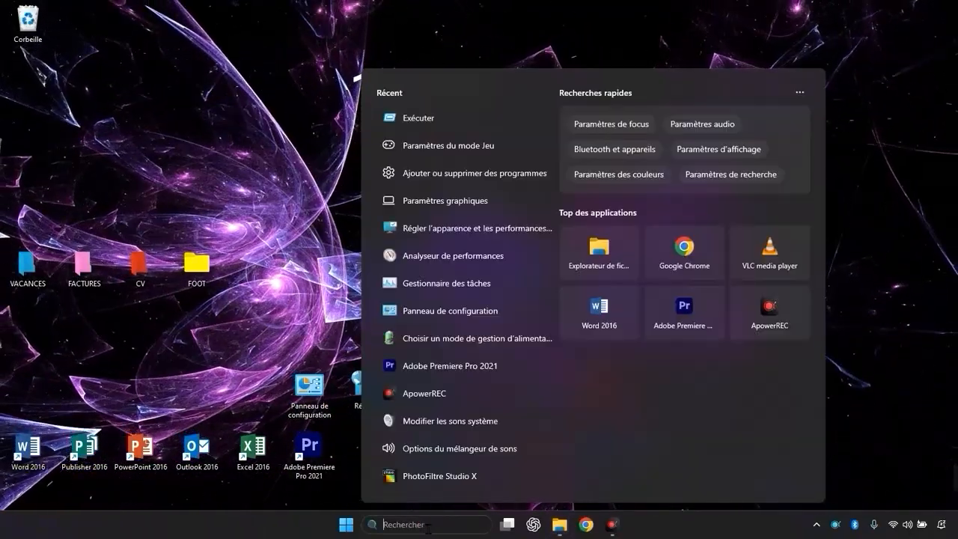
{"action": "type", "text": "terminal"}
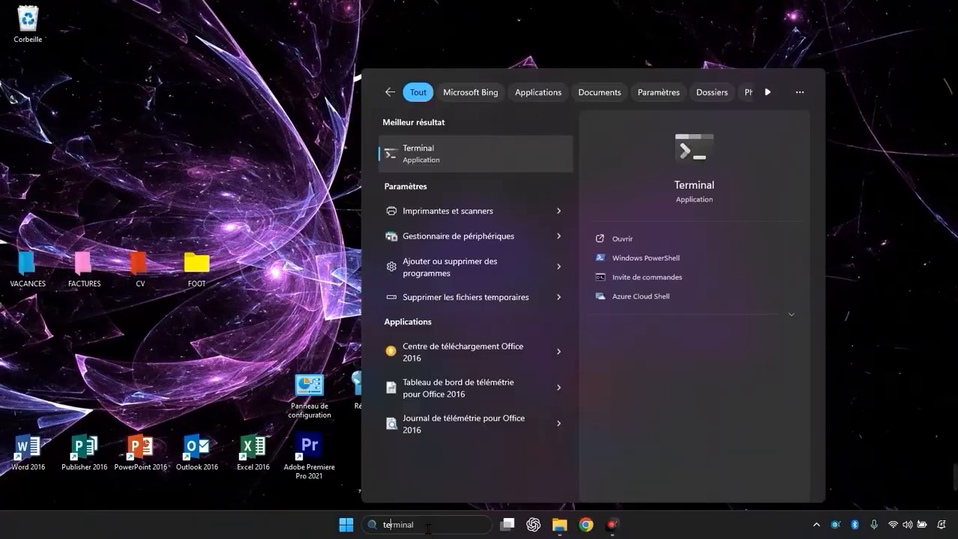
{"action": "key", "text": "BackSpace"}
{"action": "key", "text": "BackSpace"}
{"action": "type", "text": "cmd"}
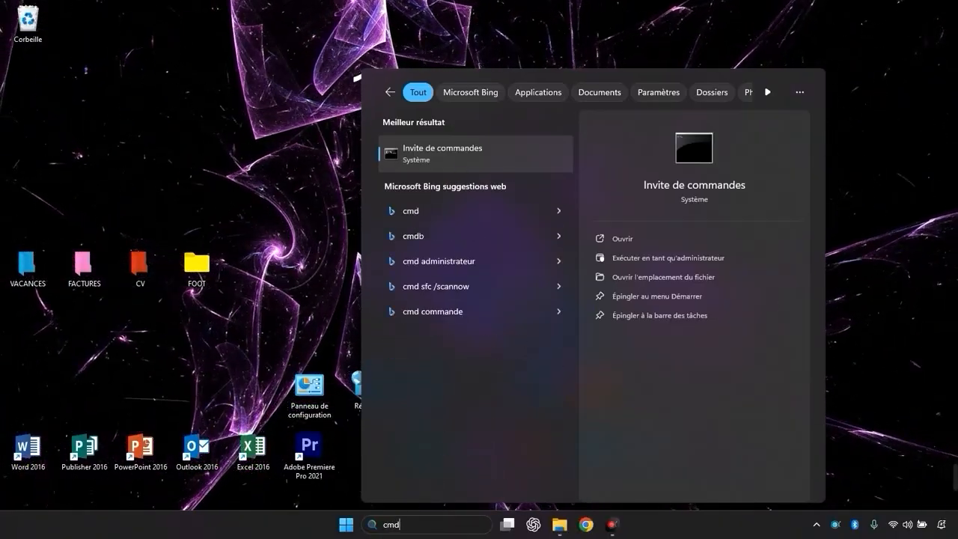
- Find Exécuter through the Windows search and run temp to open the Windows Temp folder
{"action": "key", "text": "ctrl+a"}
{"action": "type", "text": "exce"}
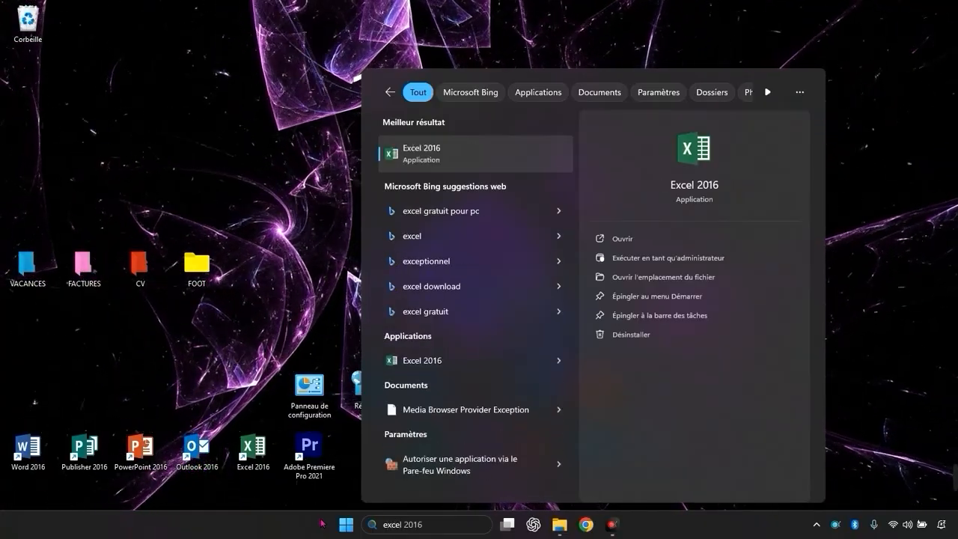
{"action": "key", "text": "BackSpace"}
{"action": "key", "text": "BackSpace"}
{"action": "key", "text": "BackSpace"}
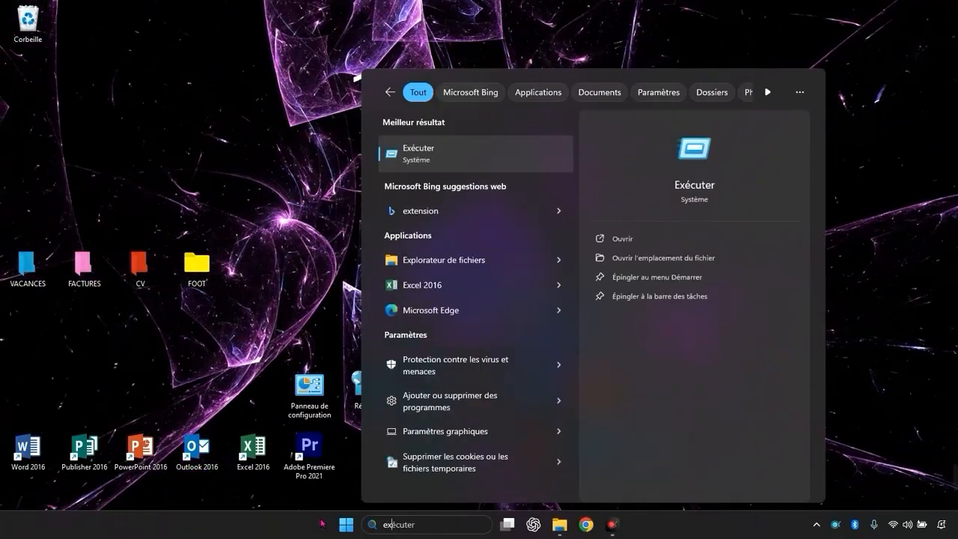
{"action": "left_click", "coordinate": [473, 142]}
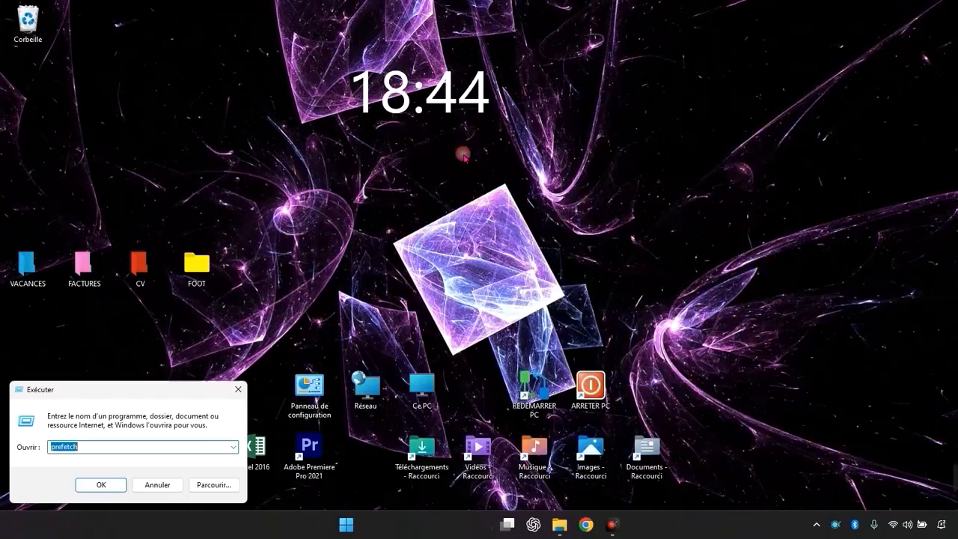
{"action": "type", "text": "temp"}
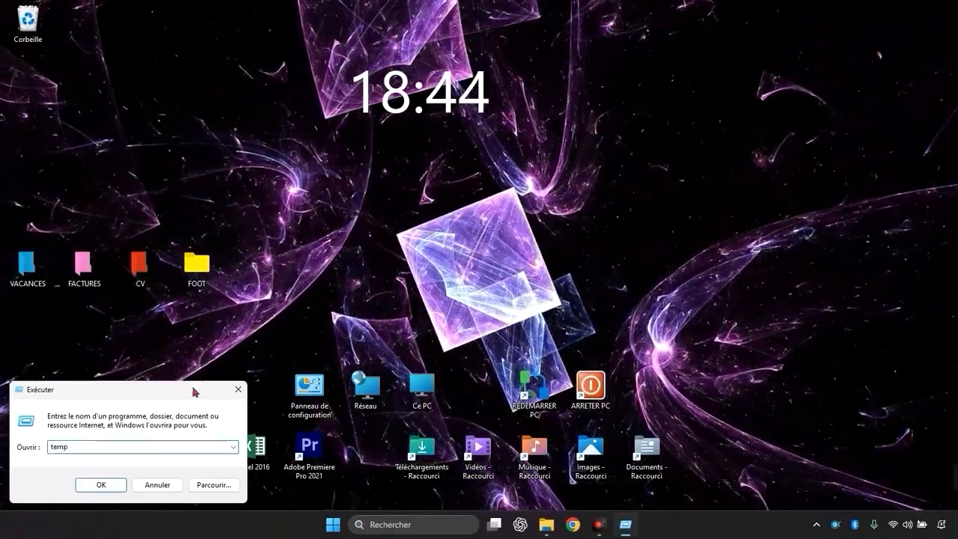
{"action": "left_click", "coordinate": [100, 486]}
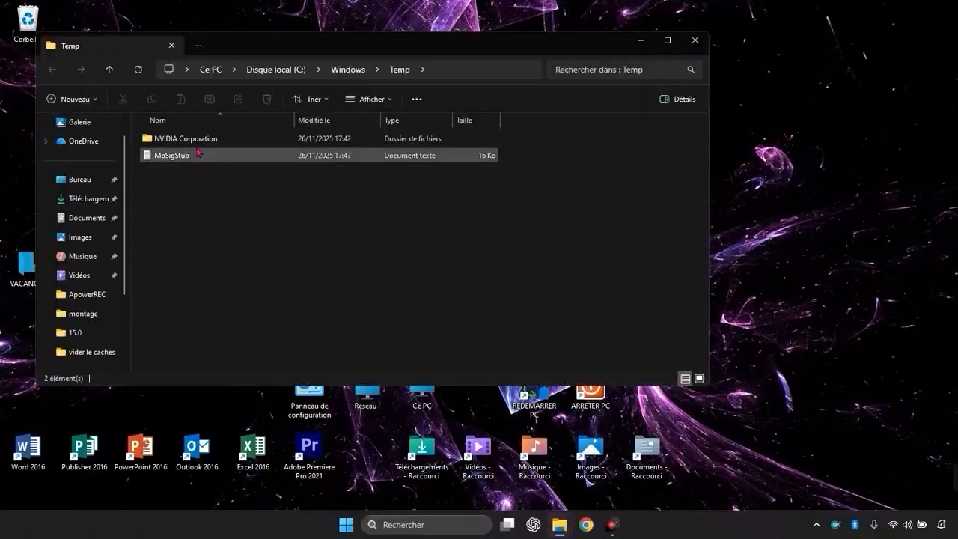
- Delete the entire contents of the Windows Temp folder and close its window
{"action": "left_click", "coordinate": [196, 155]}
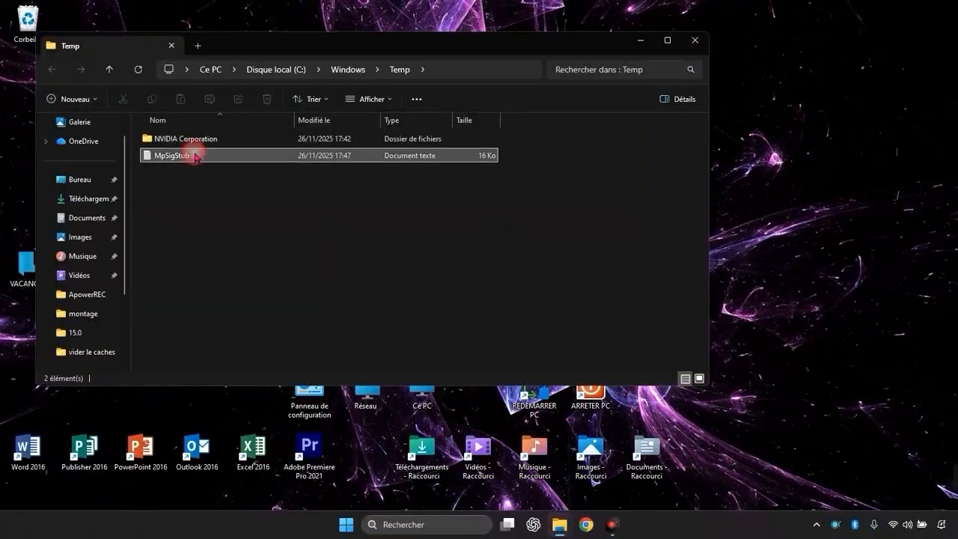
{"action": "key", "text": "ctrl+a"}
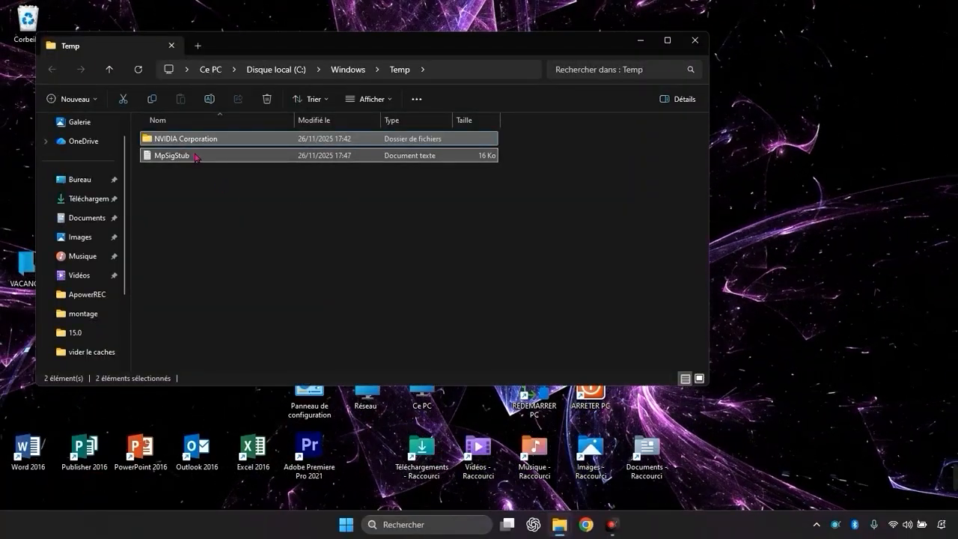
{"action": "key", "text": "Delete"}
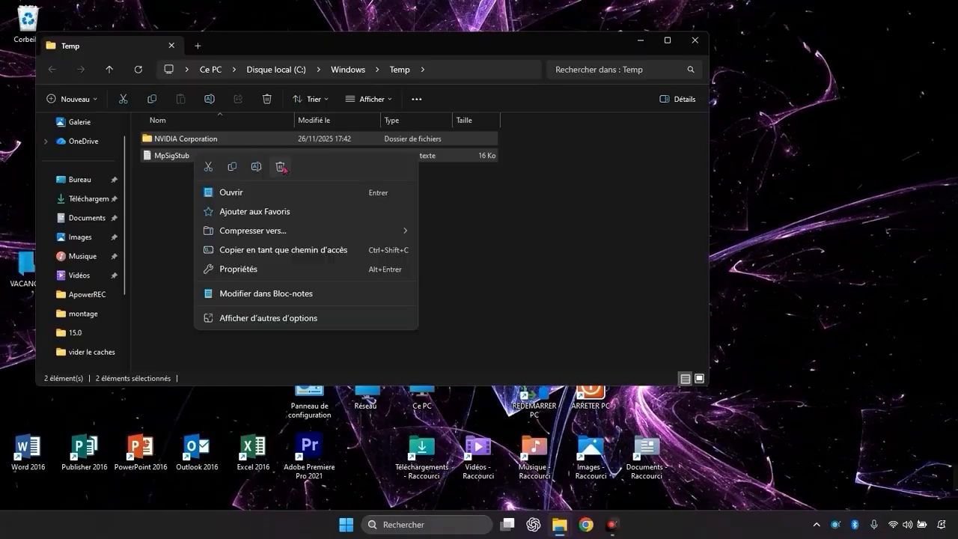
{"action": "left_click", "coordinate": [691, 40]}
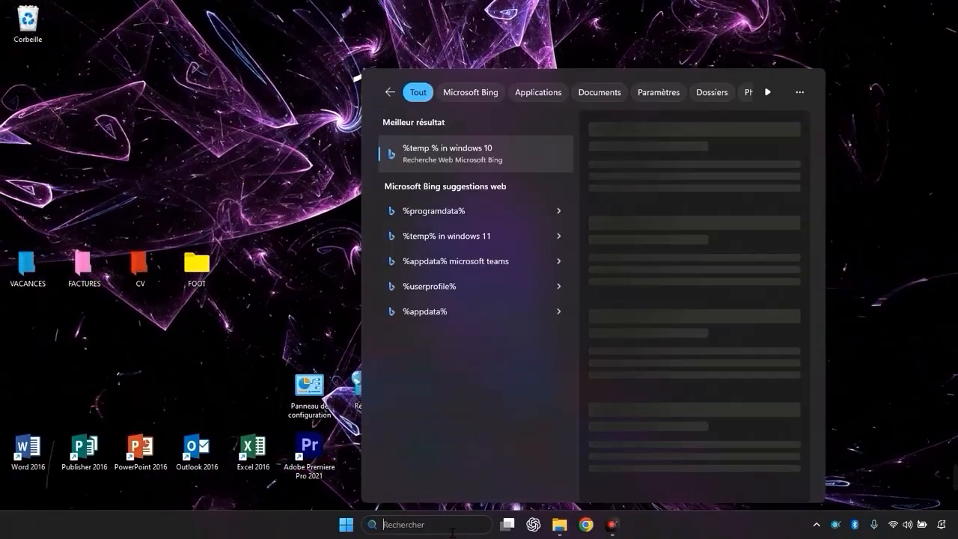
- Search Windows for Exécuter and run %temp% to open the user's local Temp folder
{"action": "left_click", "coordinate": [451, 531]}
{"action": "type", "text": "exec"}
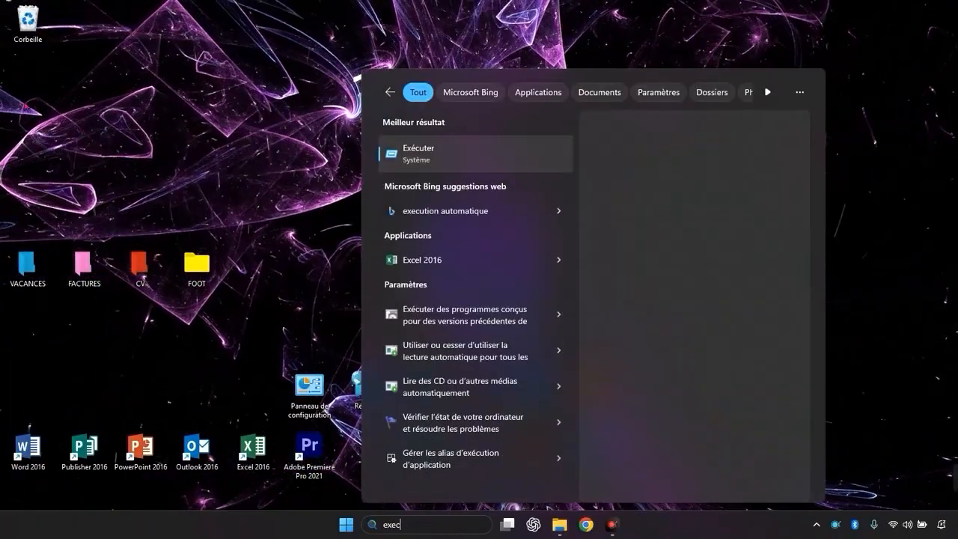
{"action": "key", "text": "Return"}
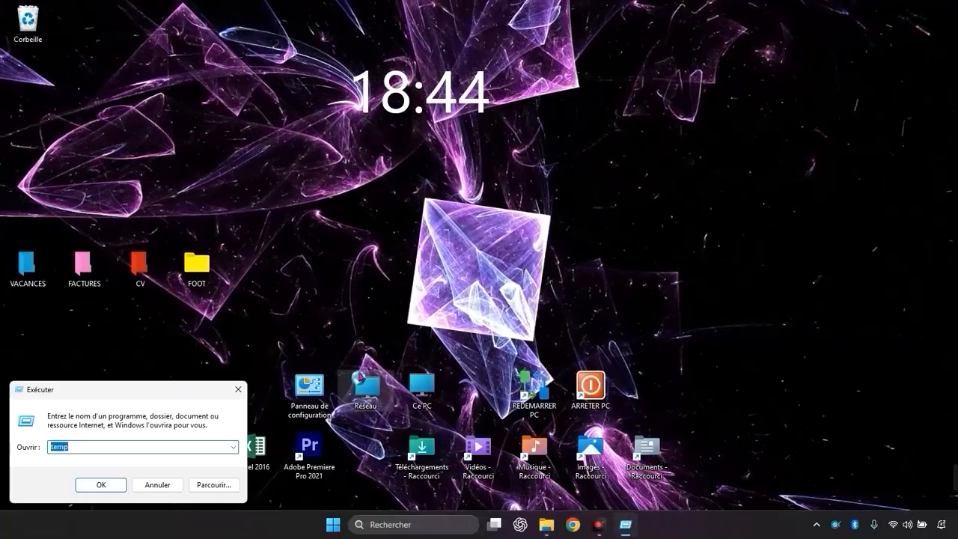
{"action": "type", "text": "%"}
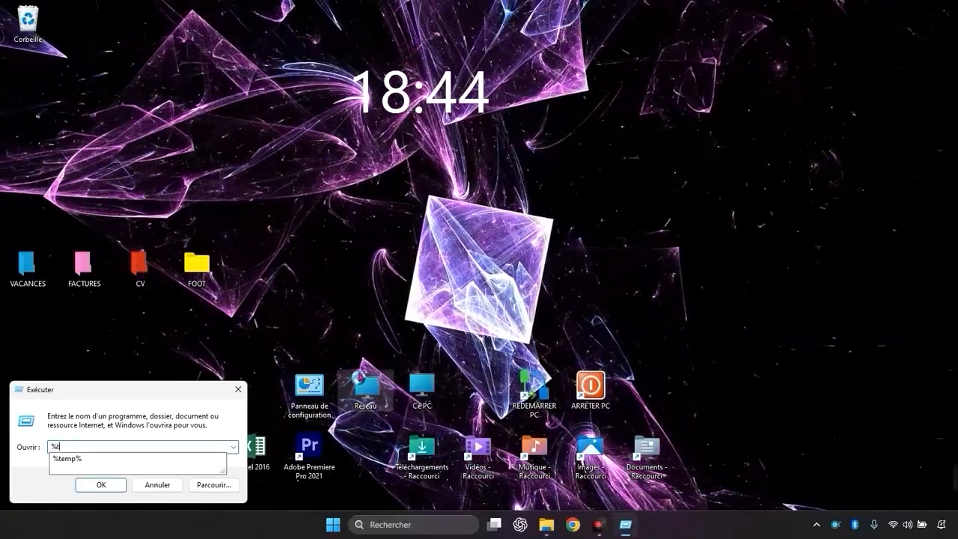
{"action": "type", "text": "temps"}
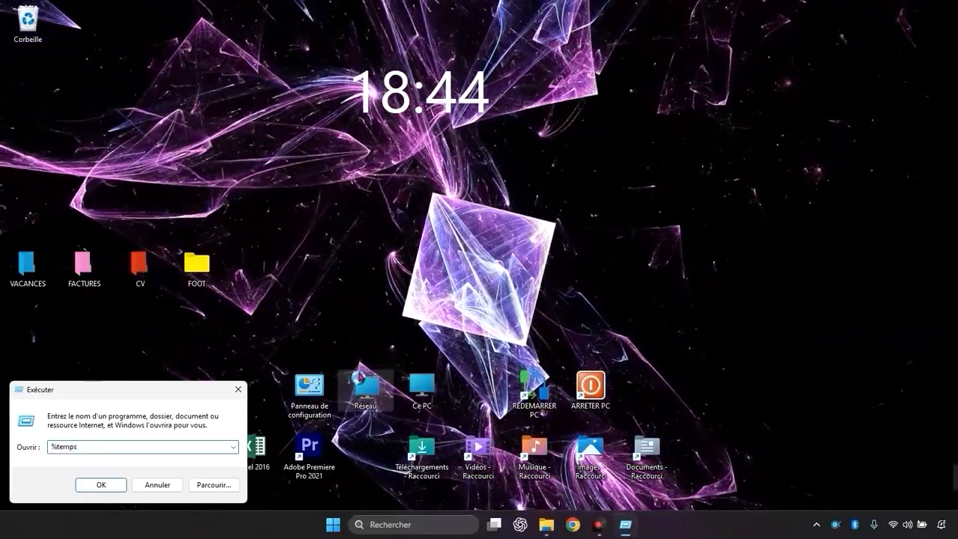
{"action": "key", "text": "BackSpace"}
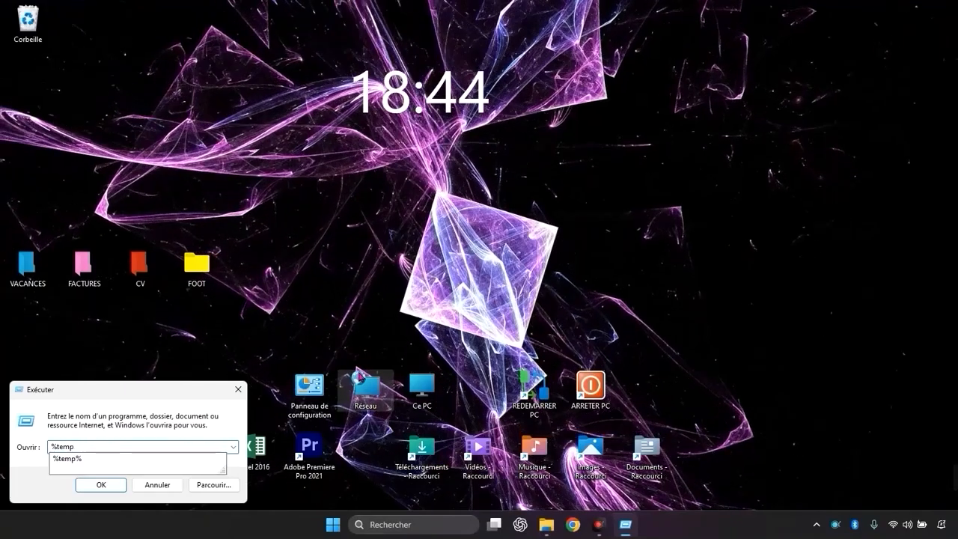
{"action": "type", "text": "%"}
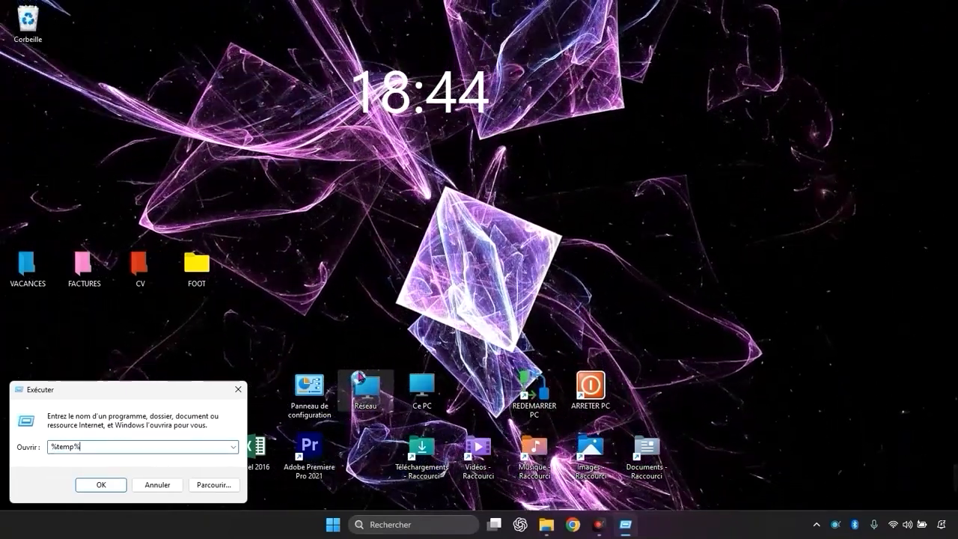
{"action": "key", "text": "Return"}
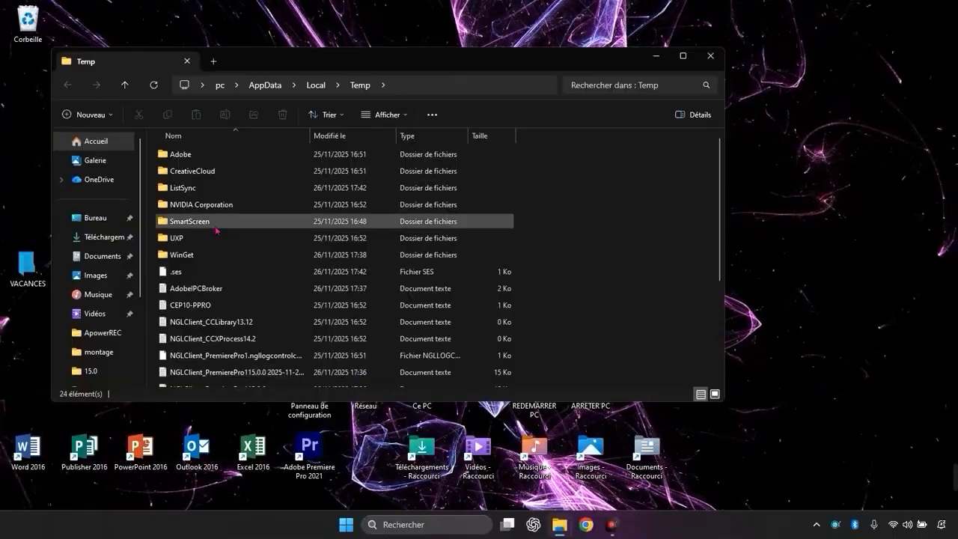
- Select all files and folders in the user's local Temp folder and delete them
{"action": "scroll", "coordinate": [293, 278], "scroll_direction": "down", "scroll_amount": 3}
{"action": "scroll", "coordinate": [284, 258], "scroll_direction": "up", "scroll_amount": 3}
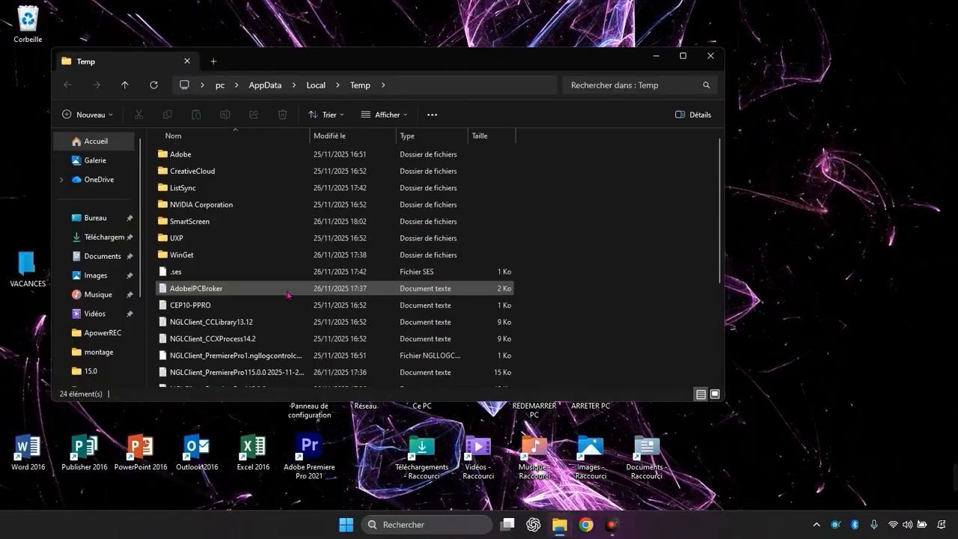
{"action": "left_click", "coordinate": [275, 238]}
{"action": "key", "text": "ctrl+a"}
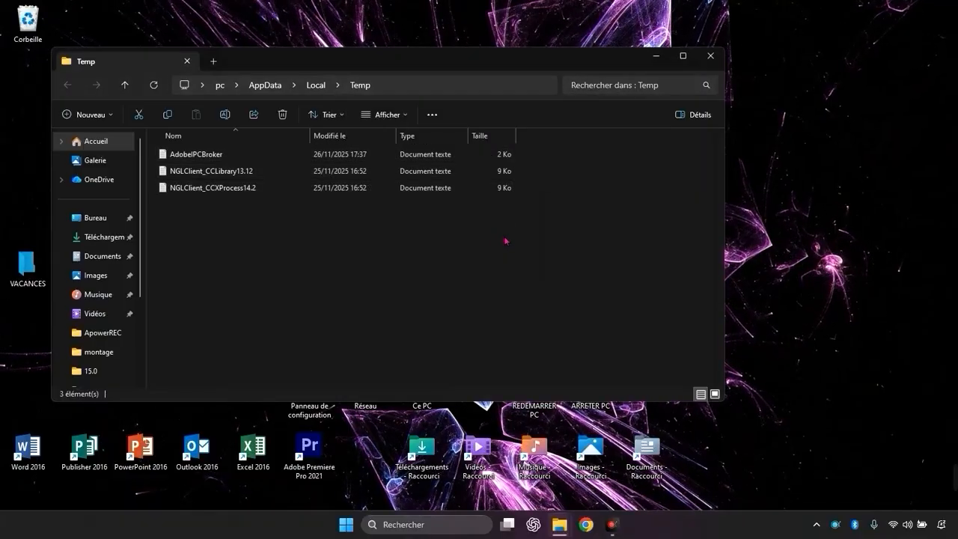
- Close the local Temp folder window, find Exécuter through the Windows search and run cleanmgr to open disk cleanup for C:
{"action": "left_click", "coordinate": [710, 55]}
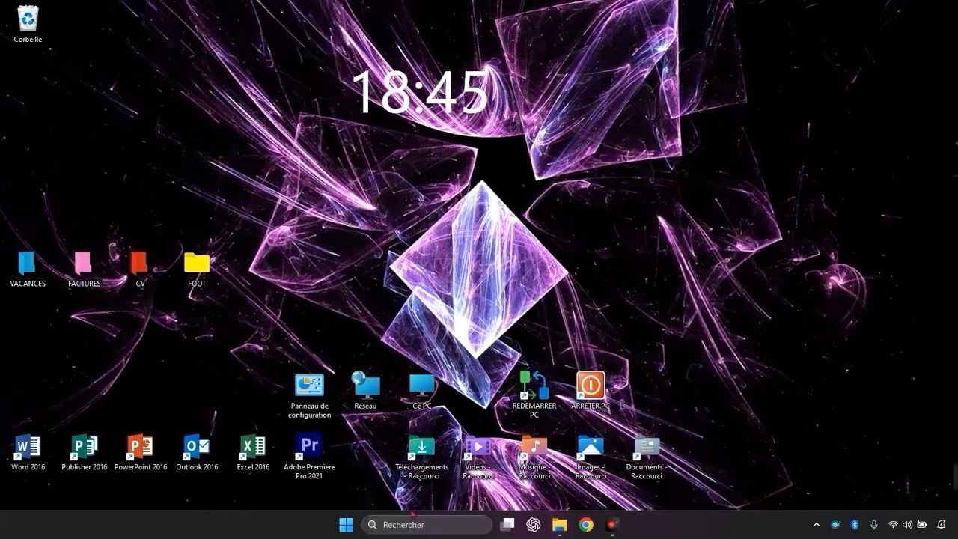
{"action": "left_click", "coordinate": [419, 523]}
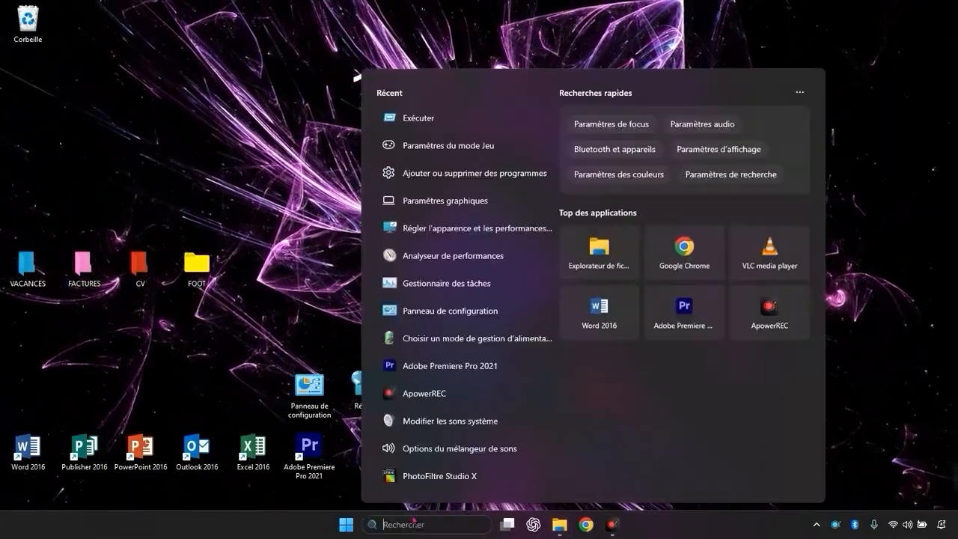
{"action": "type", "text": "exec"}
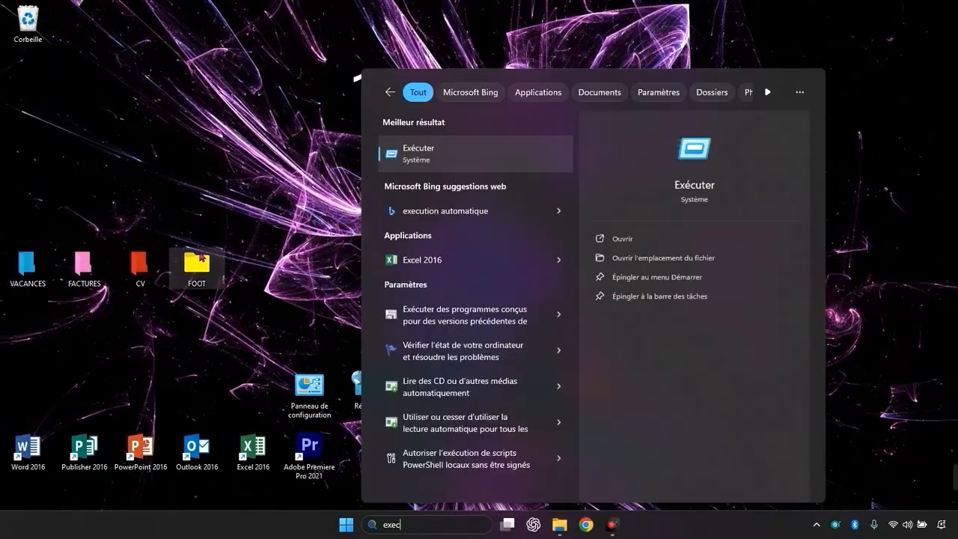
{"action": "left_click", "coordinate": [461, 165]}
{"action": "type", "text": "c"}
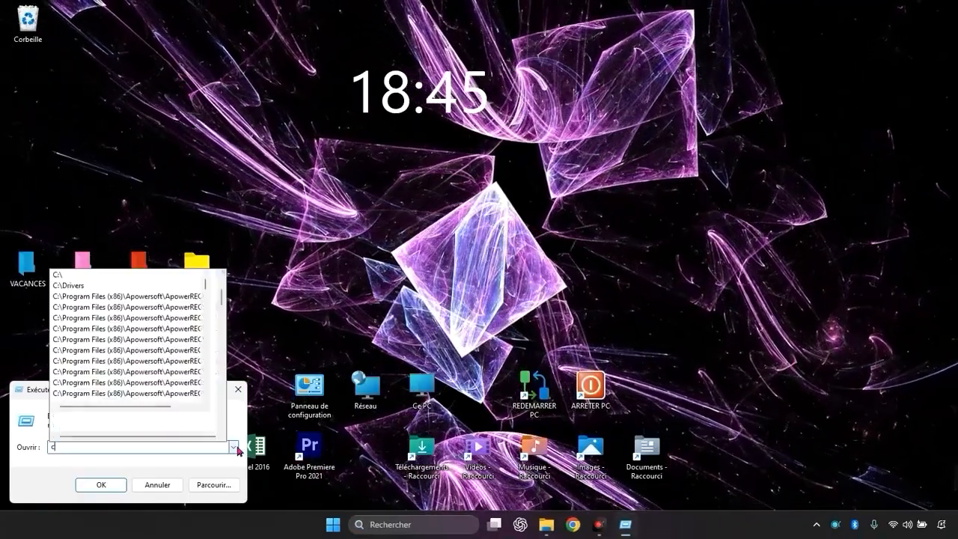
{"action": "type", "text": "le"}
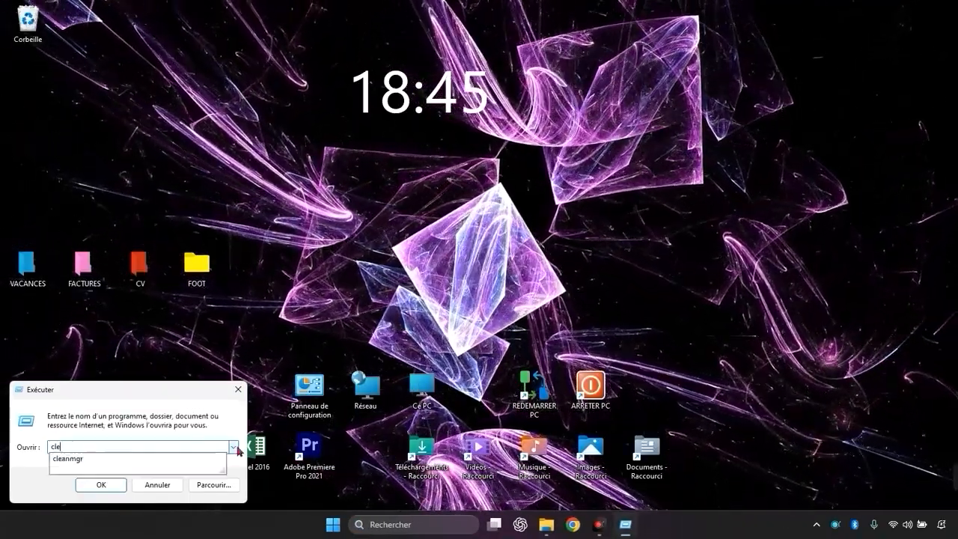
{"action": "type", "text": "an"}
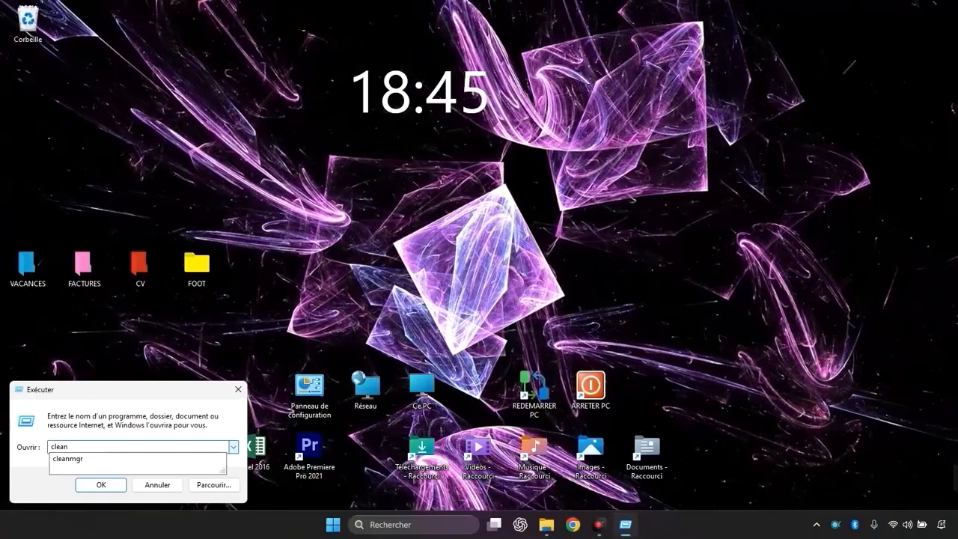
{"action": "type", "text": "mgr"}
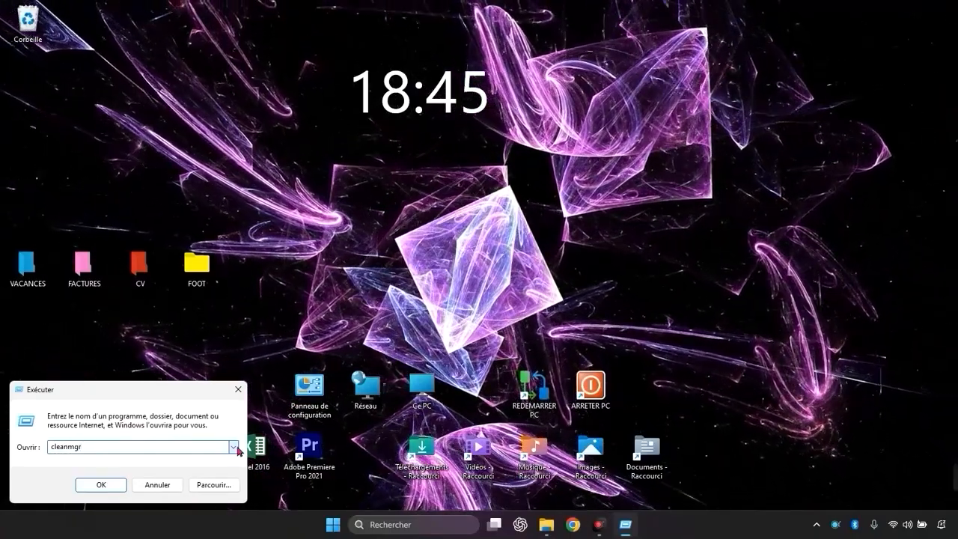
{"action": "key", "text": "Return"}
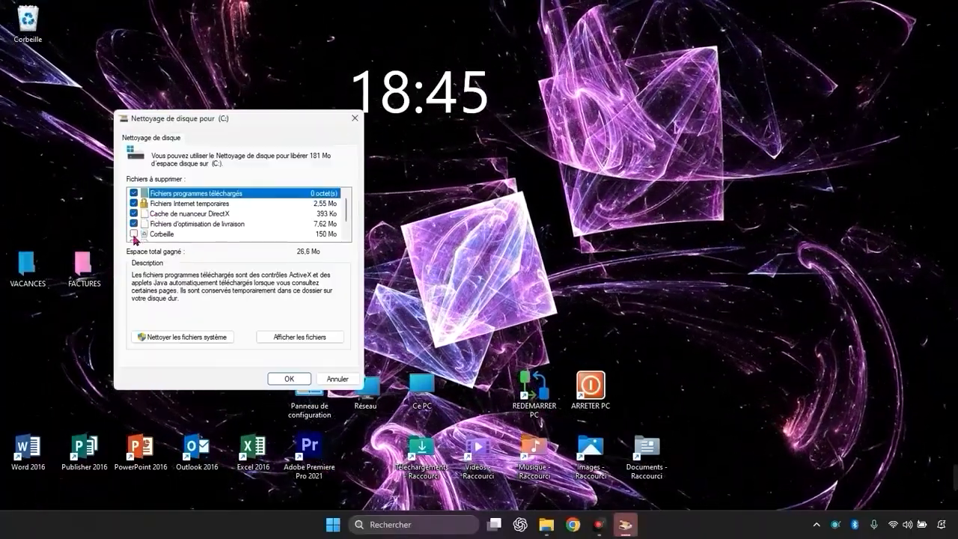
- Include Corbeille, Fichiers temporaires and Miniatures in the cleanup of drive C: and permanently delete all the selected file categories
{"action": "scroll", "coordinate": [150, 228], "scroll_direction": "down", "scroll_amount": 1}
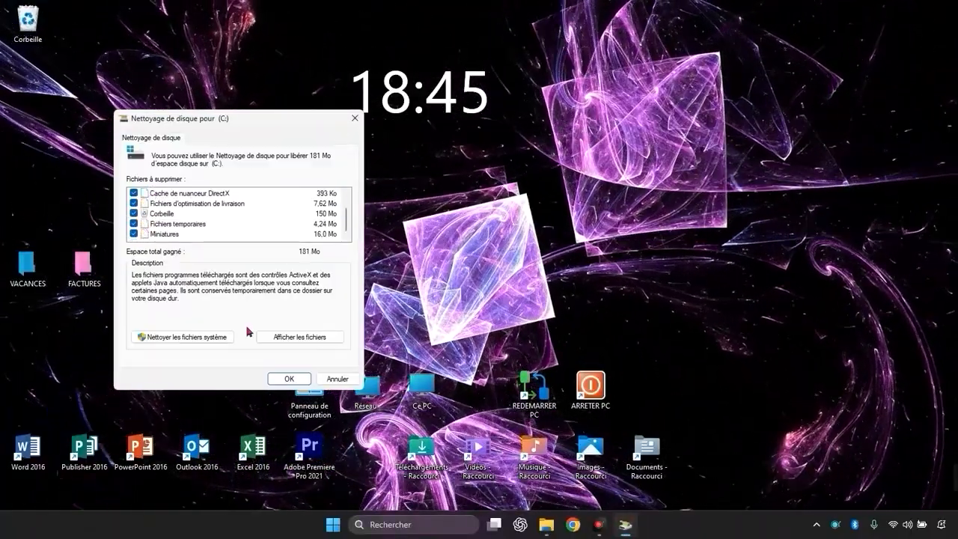
{"action": "scroll", "coordinate": [179, 226], "scroll_direction": "up", "scroll_amount": 1}
{"action": "scroll", "coordinate": [183, 227], "scroll_direction": "down", "scroll_amount": 1}
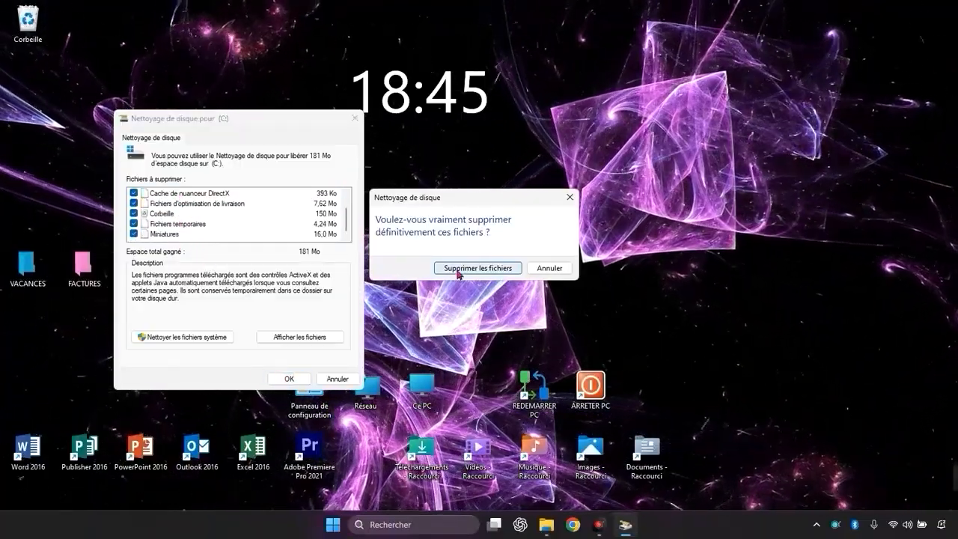
{"action": "left_click", "coordinate": [456, 271]}
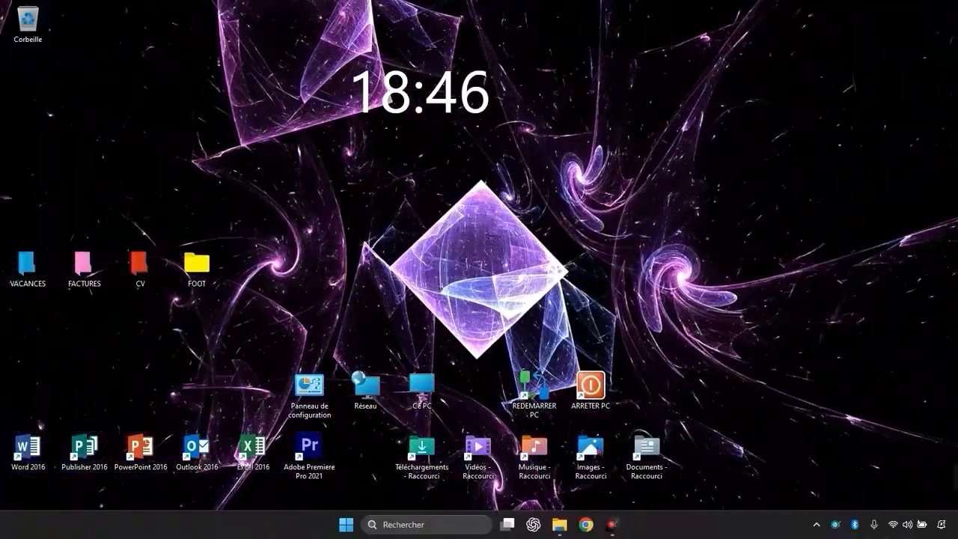
{"action": "left_click", "coordinate": [612, 524]}
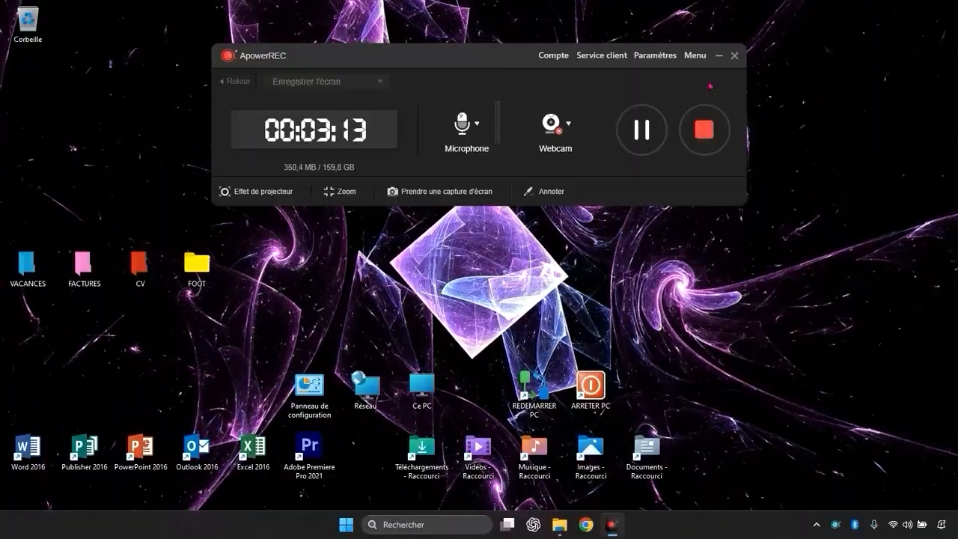
{"action": "left_click", "coordinate": [716, 56]}
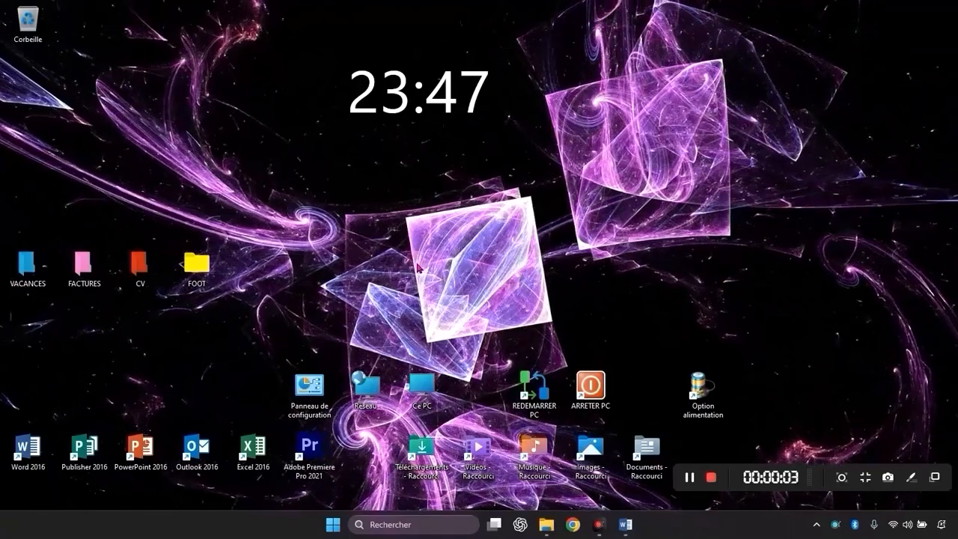
- Search Windows for alim and open Choisir un mode de gestion d'alimentation
{"action": "left_click", "coordinate": [404, 522]}
{"action": "type", "text": "alim"}
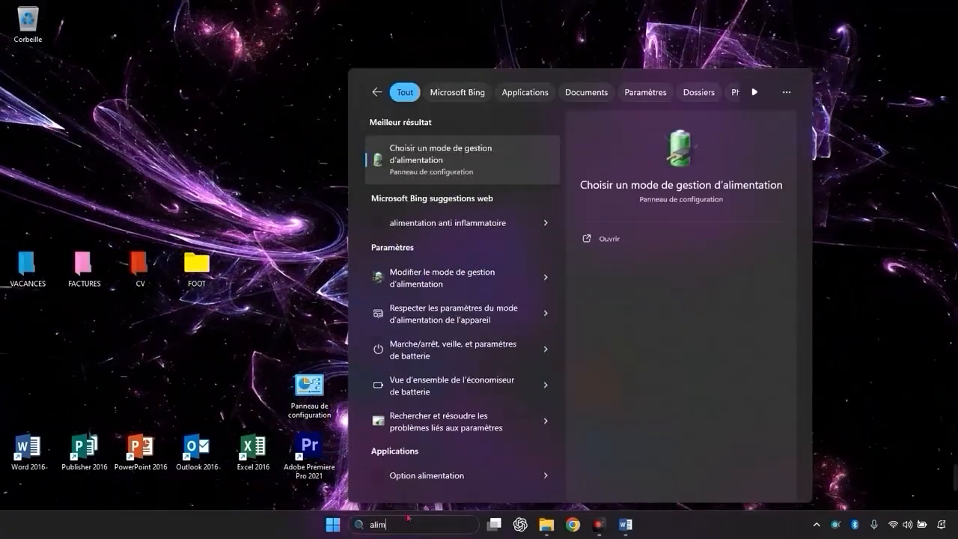
{"action": "key", "text": "Return"}
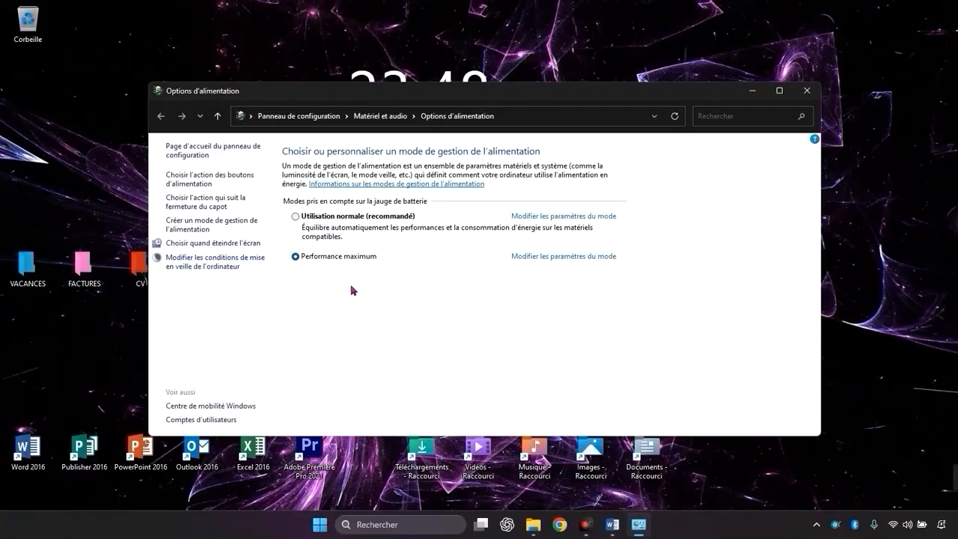
{"action": "left_click", "coordinate": [189, 234]}
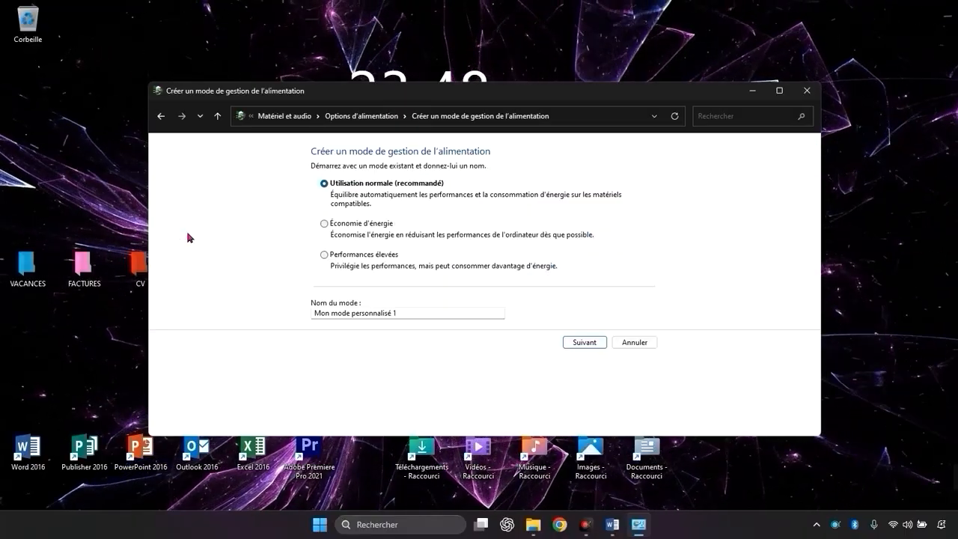
{"action": "left_click", "coordinate": [369, 254]}
{"action": "triple_click", "coordinate": [404, 320]}
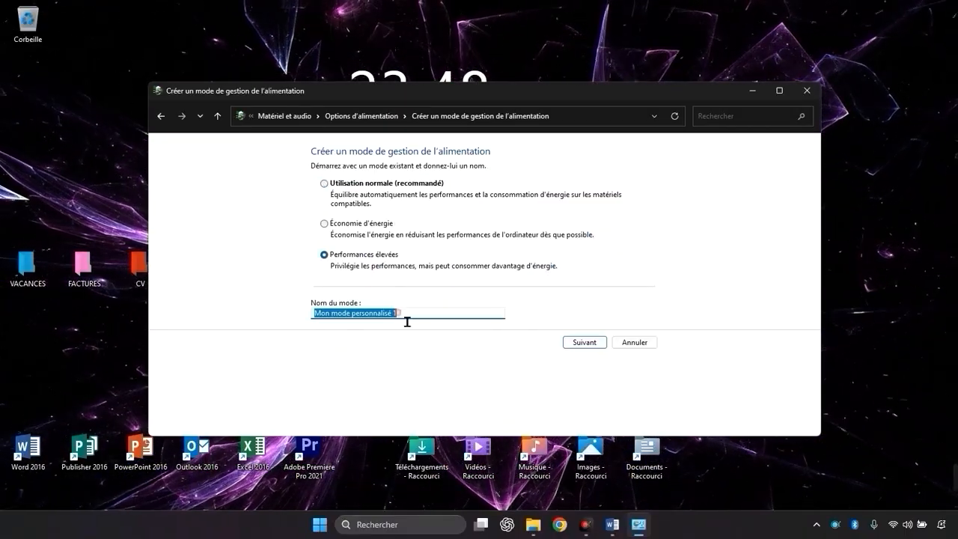
{"action": "type", "text": "mode"}
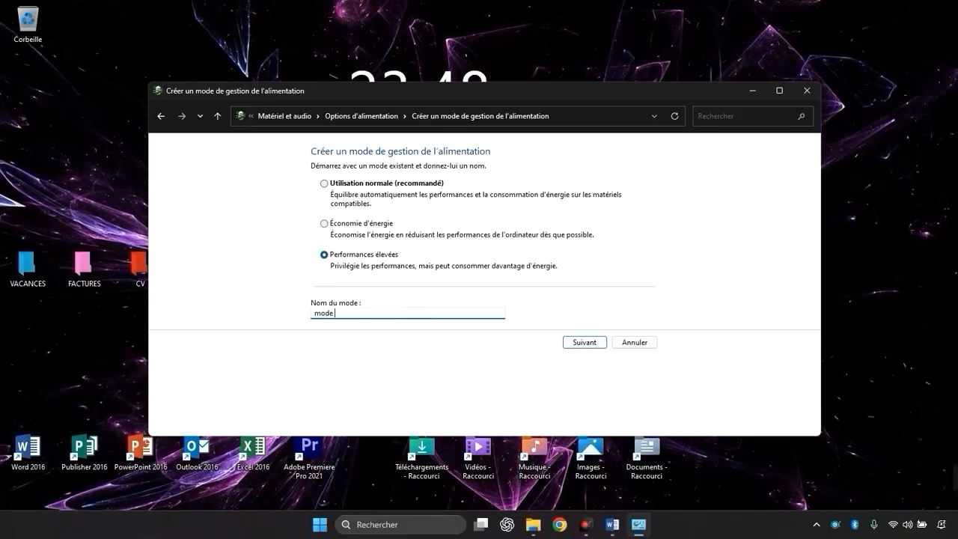
{"action": "type", "text": " performance"}
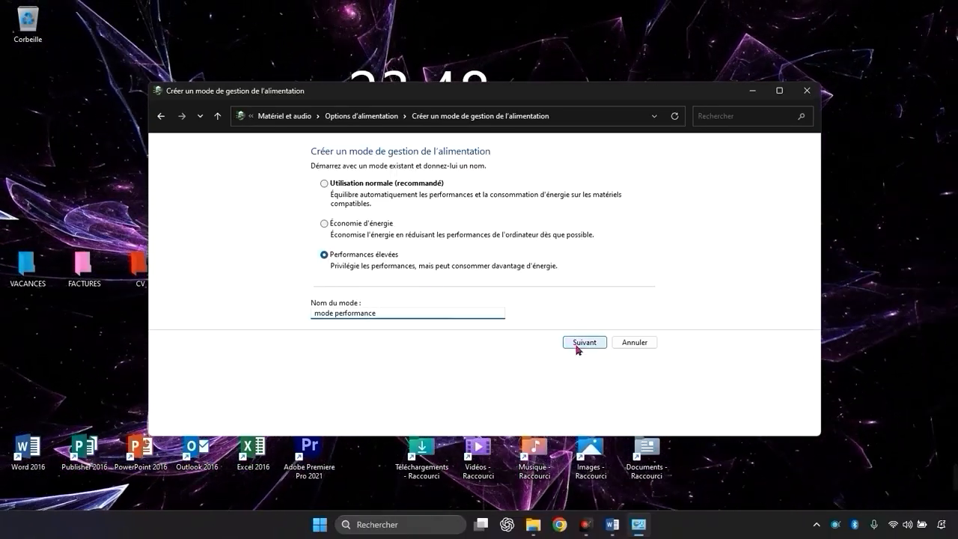
{"action": "left_click", "coordinate": [161, 117]}
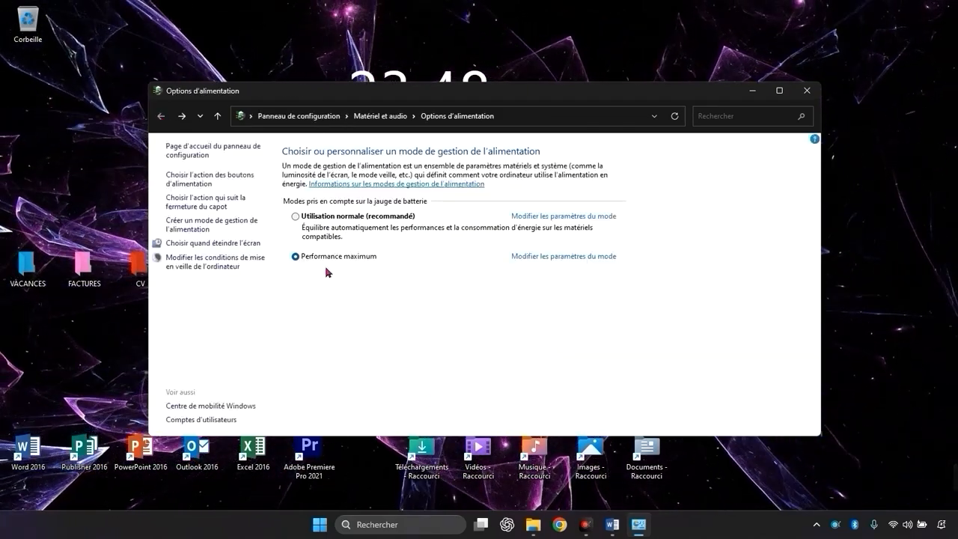
- Open the advanced power settings of the Performance maximum plan and move their dialog clear of the screen corner
{"action": "left_click", "coordinate": [563, 256]}
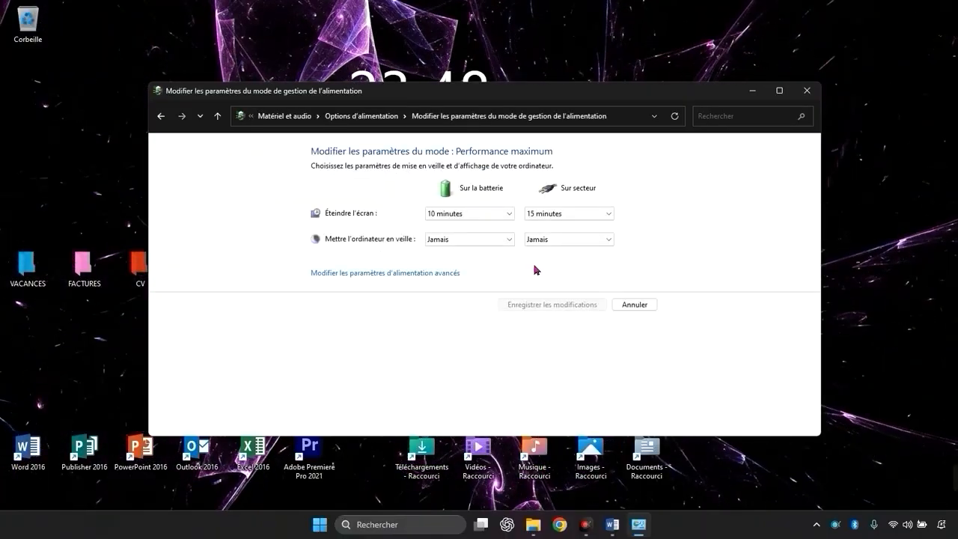
{"action": "left_click", "coordinate": [399, 274]}
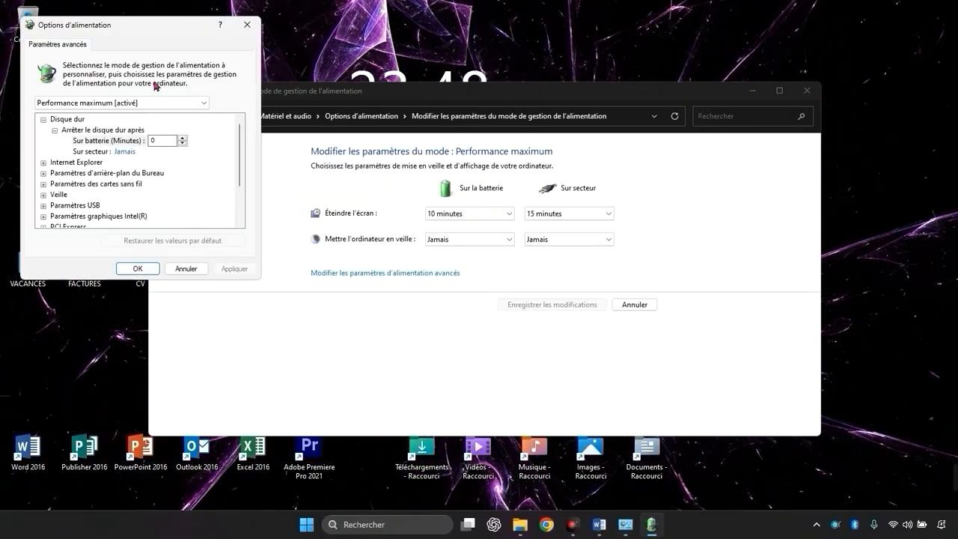
{"action": "left_click_drag", "start_coordinate": [137, 36], "coordinate": [401, 63]}
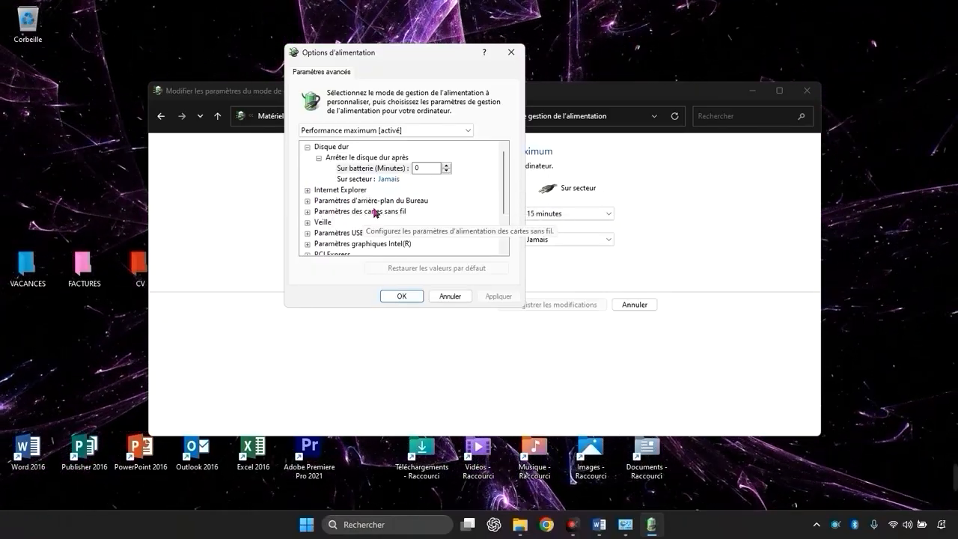
- Examine the energy-saving mode under Paramètres des cartes sans fil and the Veille settings for sleep, hybrid sleep, hibernation and wake timers
{"action": "left_click", "coordinate": [308, 213]}
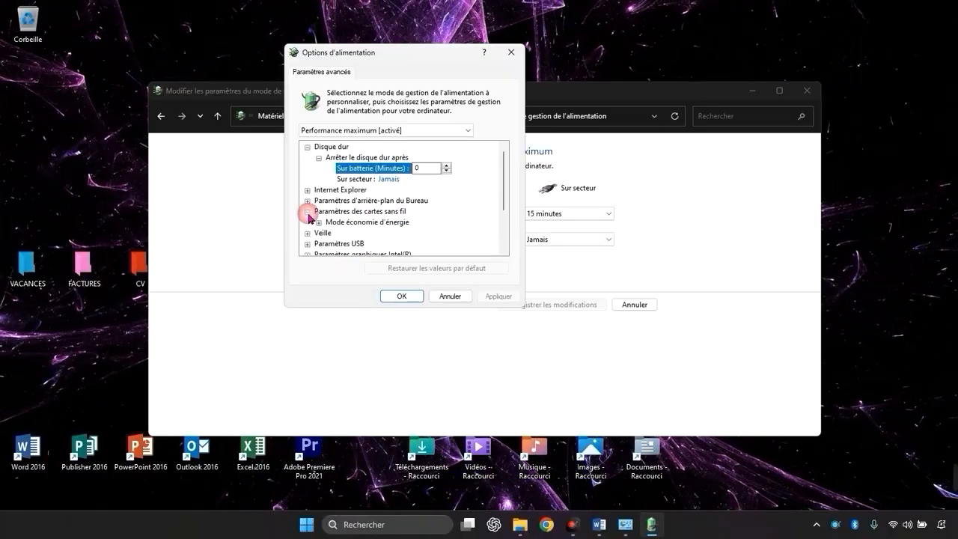
{"action": "left_click", "coordinate": [317, 222]}
{"action": "scroll", "coordinate": [404, 234], "scroll_direction": "down", "scroll_amount": 2}
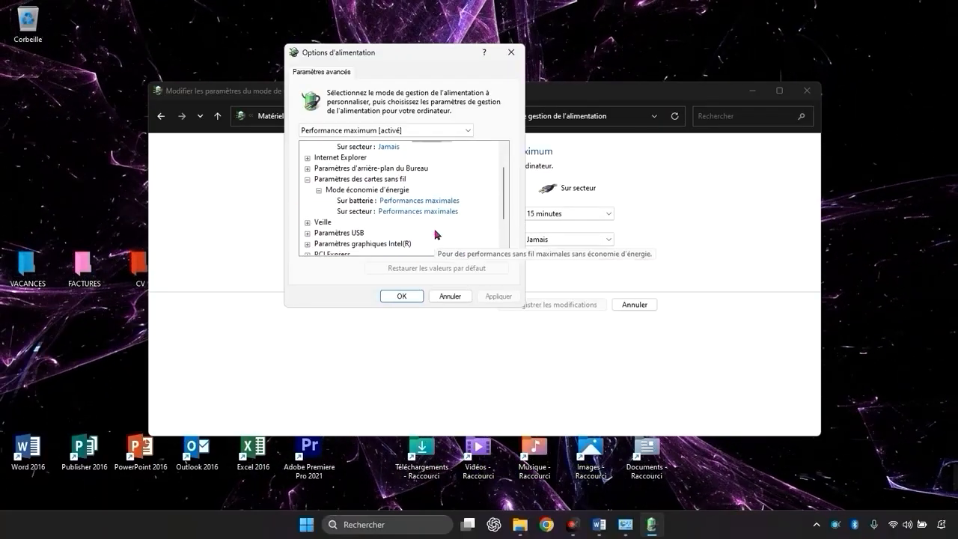
{"action": "left_click", "coordinate": [307, 189]}
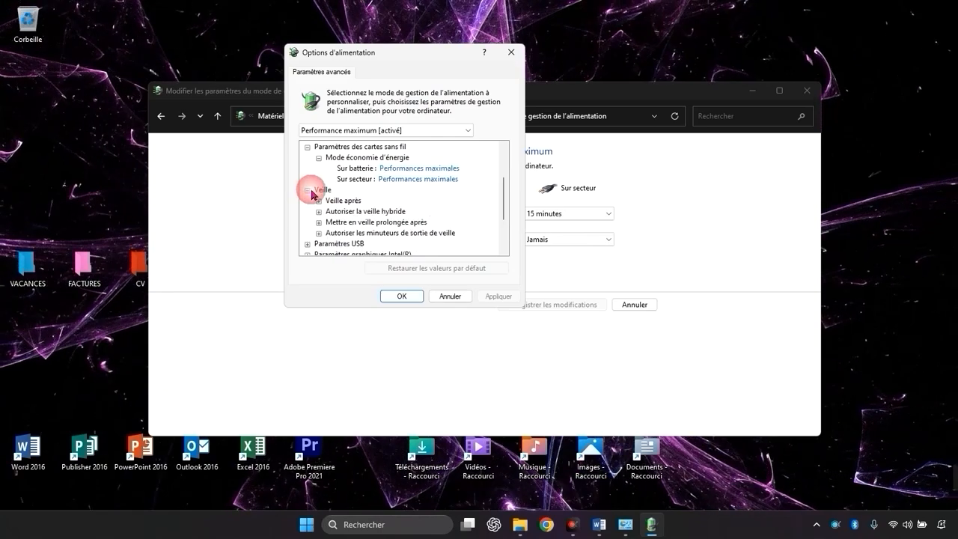
{"action": "left_click", "coordinate": [318, 200]}
{"action": "scroll", "coordinate": [406, 214], "scroll_direction": "down", "scroll_amount": 1}
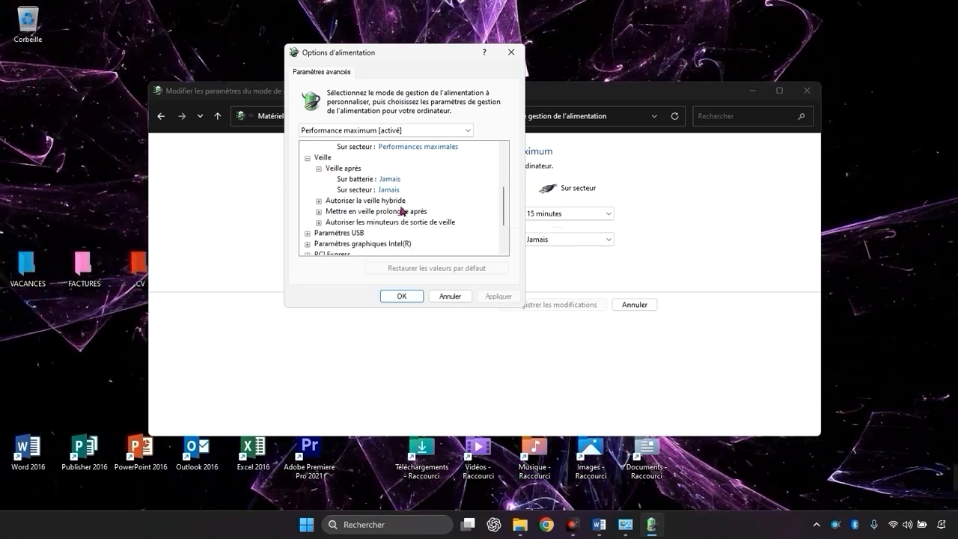
{"action": "left_click", "coordinate": [318, 200]}
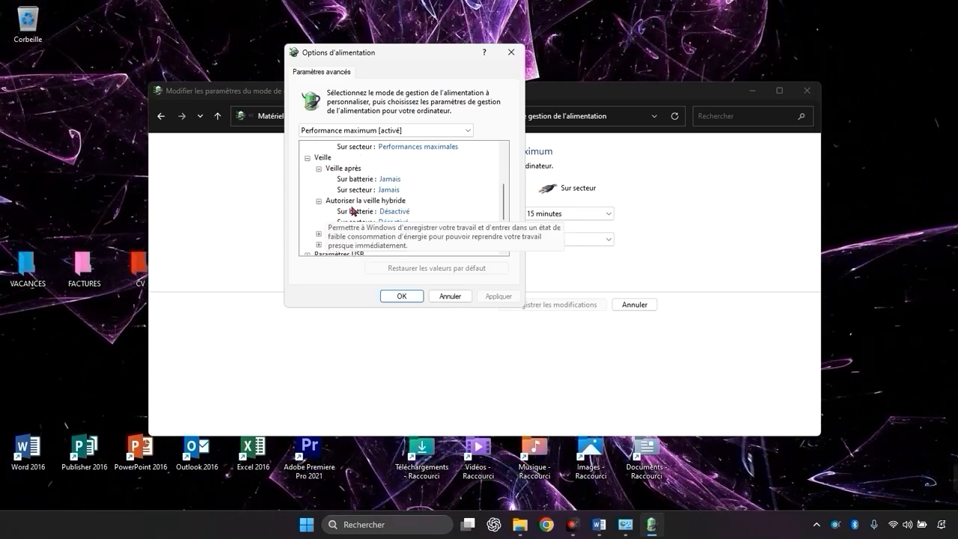
{"action": "scroll", "coordinate": [404, 213], "scroll_direction": "down", "scroll_amount": 1}
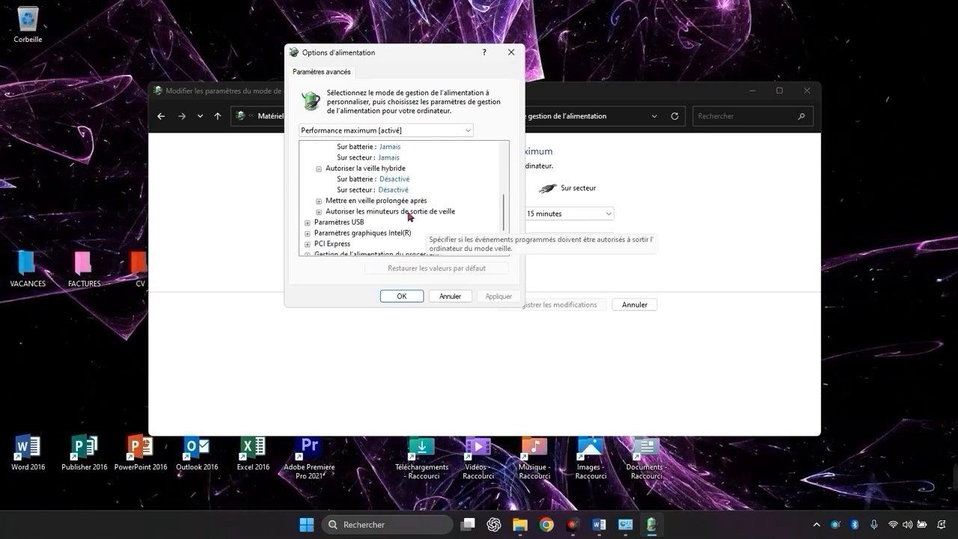
{"action": "left_click", "coordinate": [318, 201]}
{"action": "scroll", "coordinate": [352, 210], "scroll_direction": "down", "scroll_amount": 1}
{"action": "scroll", "coordinate": [351, 208], "scroll_direction": "down", "scroll_amount": 1}
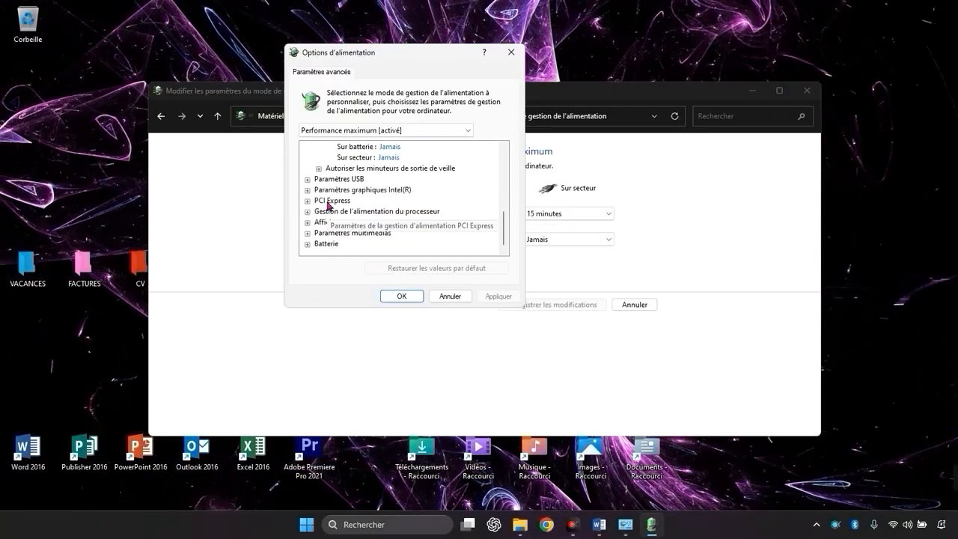
{"action": "left_click", "coordinate": [318, 169]}
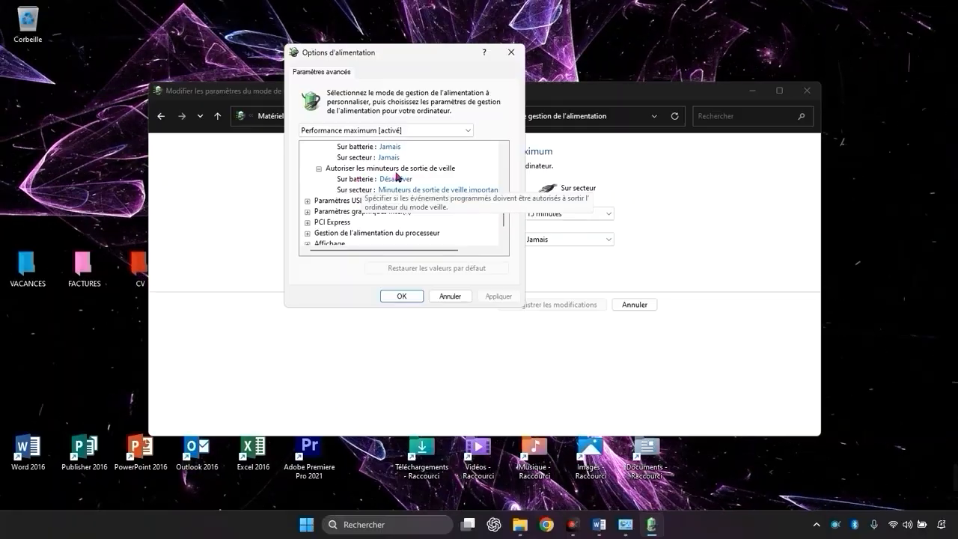
{"action": "left_click", "coordinate": [319, 169]}
- Set the selective suspend option under Paramètres USB to Désactivée for Sur secteur
{"action": "left_click", "coordinate": [308, 180]}
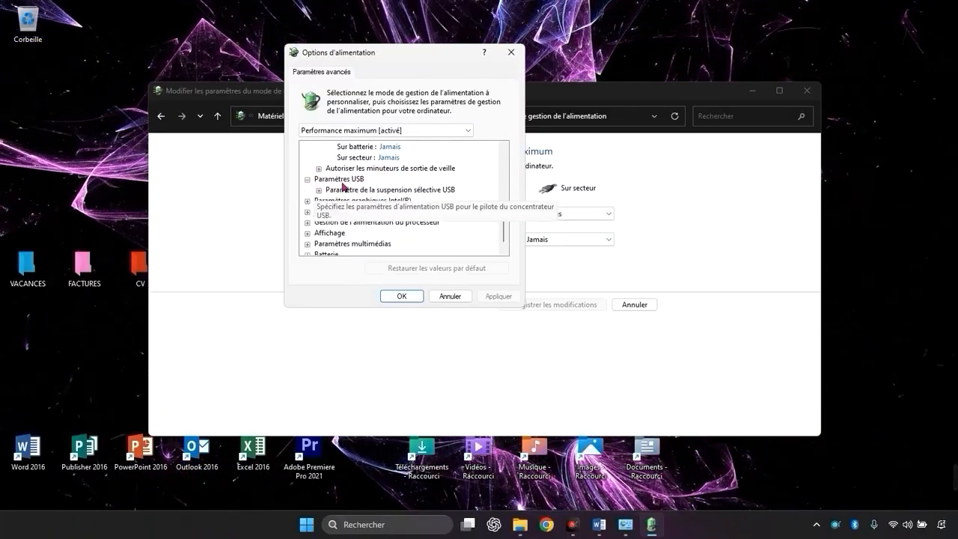
{"action": "left_click", "coordinate": [319, 191]}
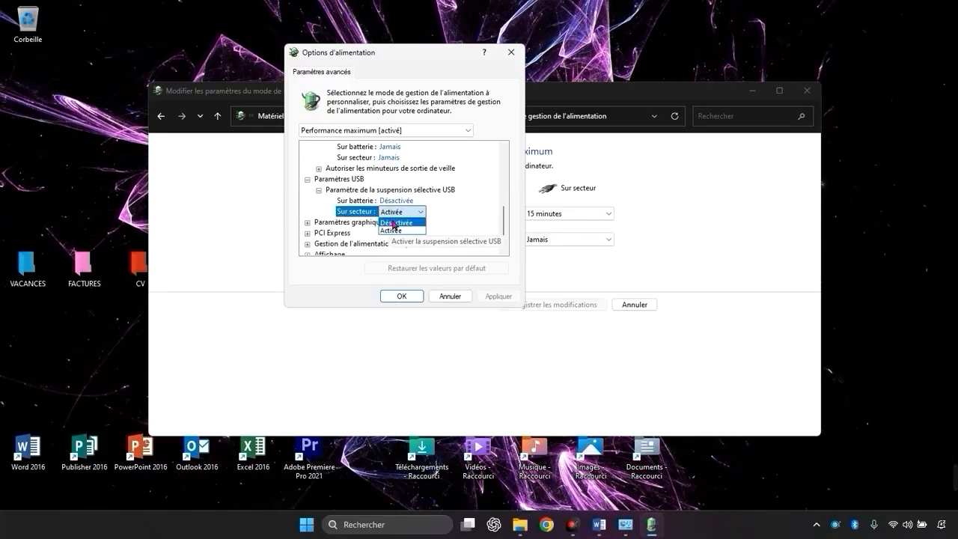
{"action": "left_click", "coordinate": [394, 223]}
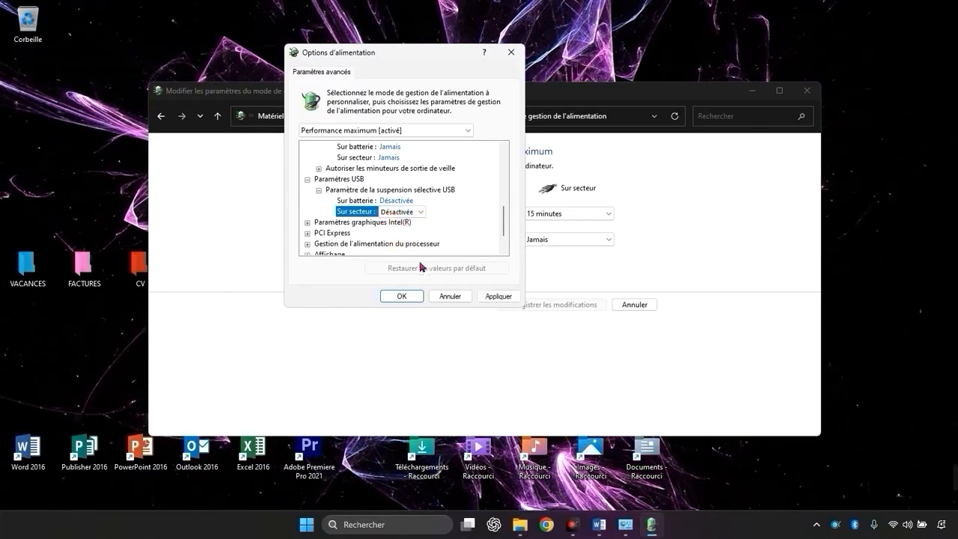
- Examine the Intel(R) graphics power strategy and the PCI Express link-state power management settings
{"action": "left_click", "coordinate": [307, 222]}
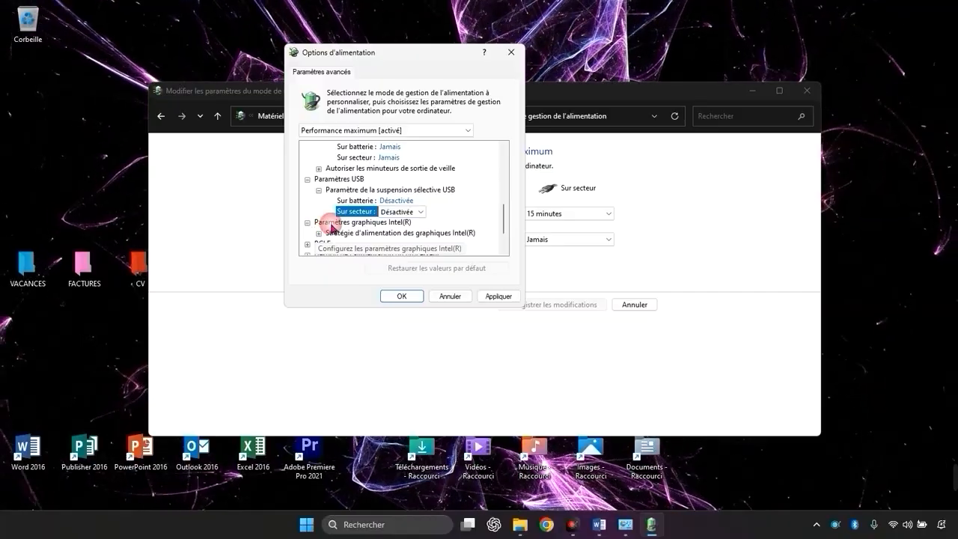
{"action": "scroll", "coordinate": [329, 217], "scroll_direction": "down", "scroll_amount": 4}
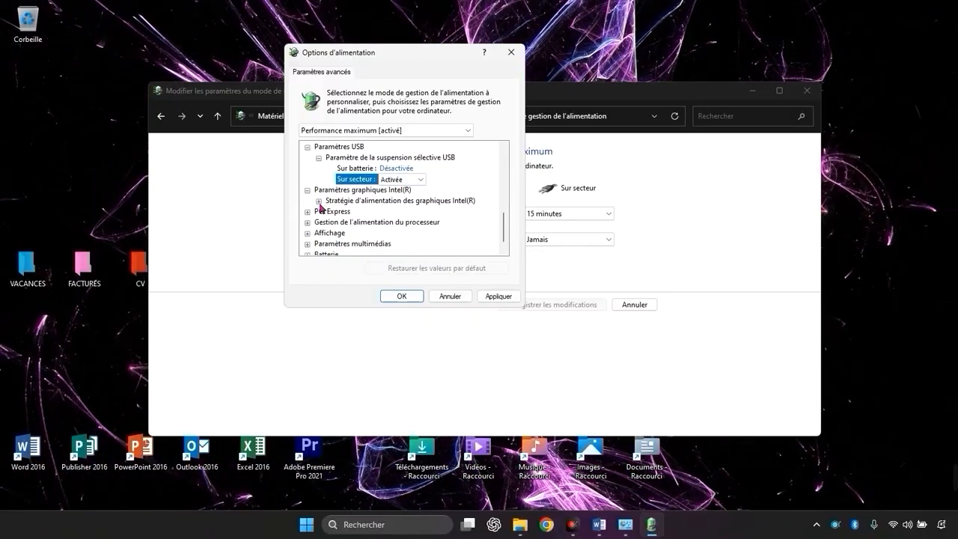
{"action": "left_click", "coordinate": [319, 201]}
{"action": "scroll", "coordinate": [392, 233], "scroll_direction": "down", "scroll_amount": 1}
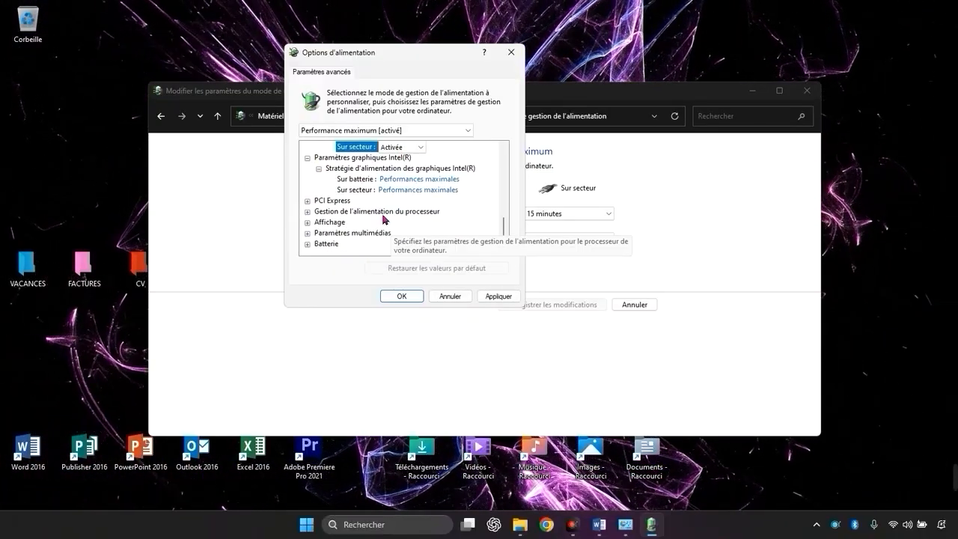
{"action": "left_click", "coordinate": [307, 201]}
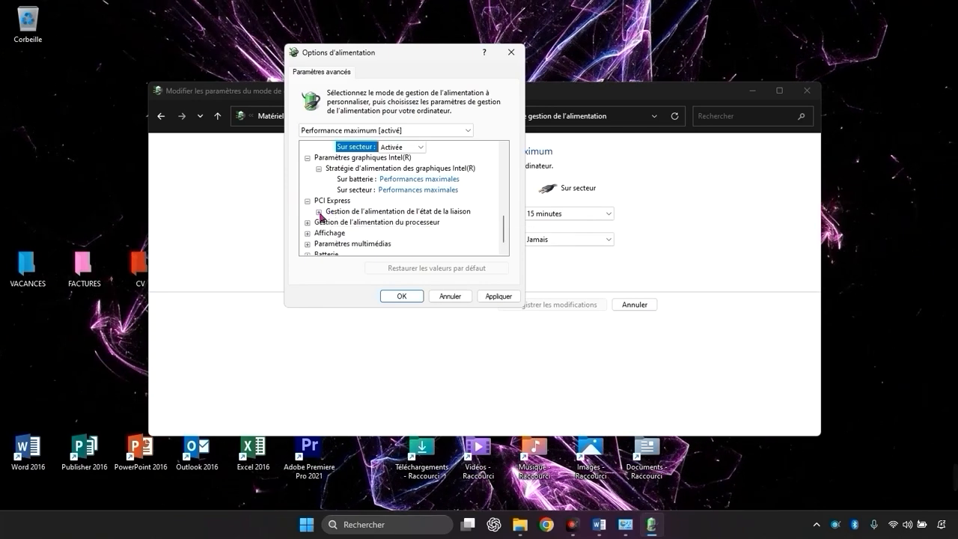
{"action": "left_click", "coordinate": [318, 211]}
{"action": "scroll", "coordinate": [375, 202], "scroll_direction": "down", "scroll_amount": 1}
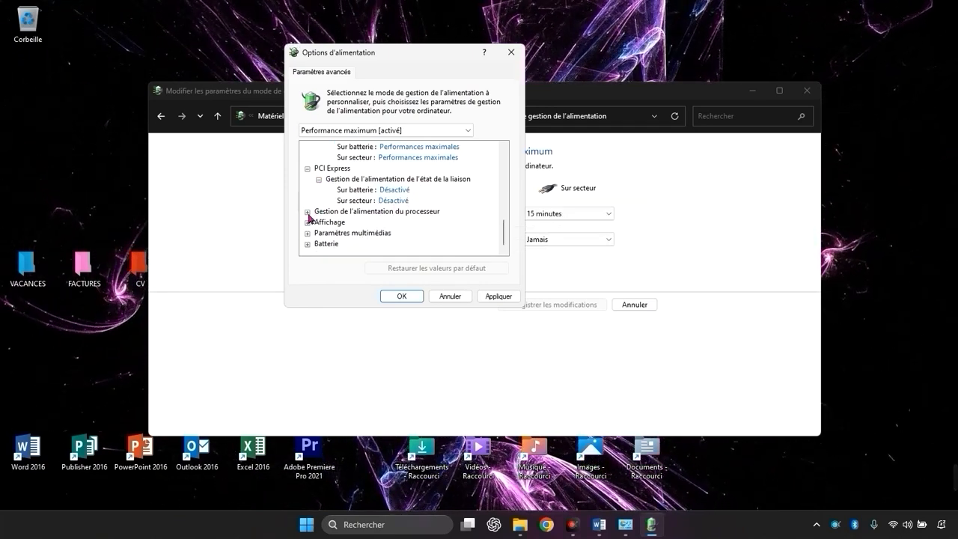
- Examine the minimum and maximum processor state values under Gestion de l'alimentation du processeur
{"action": "scroll", "coordinate": [406, 206], "scroll_direction": "down", "scroll_amount": 1}
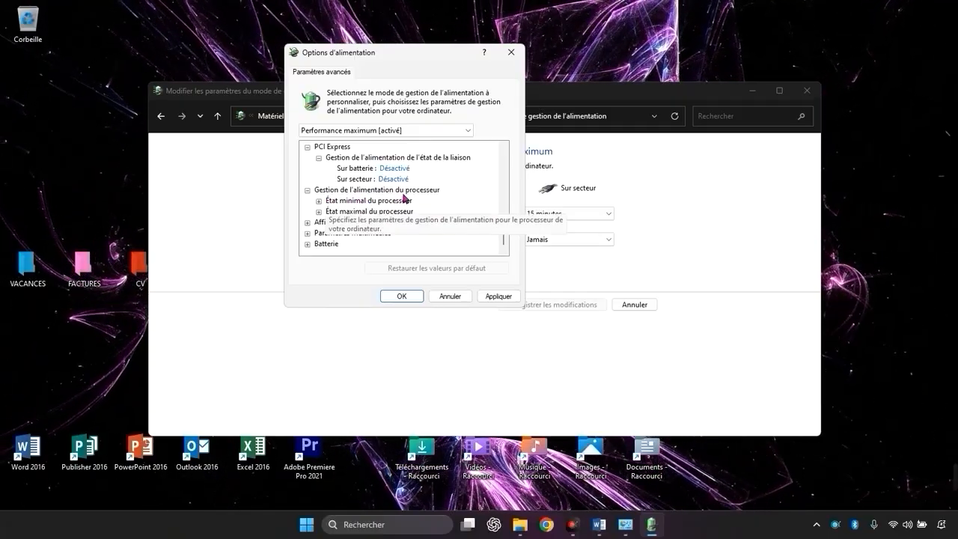
{"action": "left_click", "coordinate": [318, 200]}
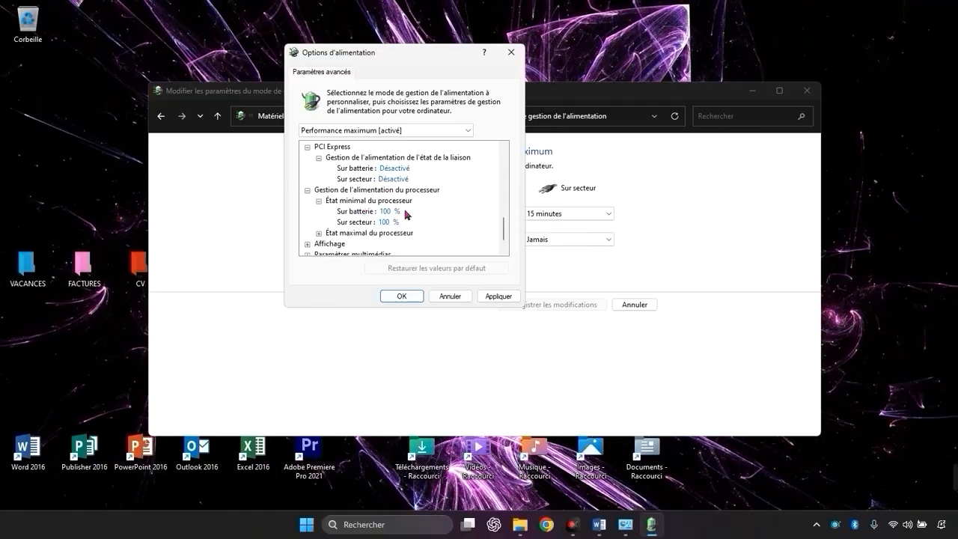
{"action": "scroll", "coordinate": [353, 217], "scroll_direction": "down", "scroll_amount": 1}
{"action": "left_click", "coordinate": [319, 212]}
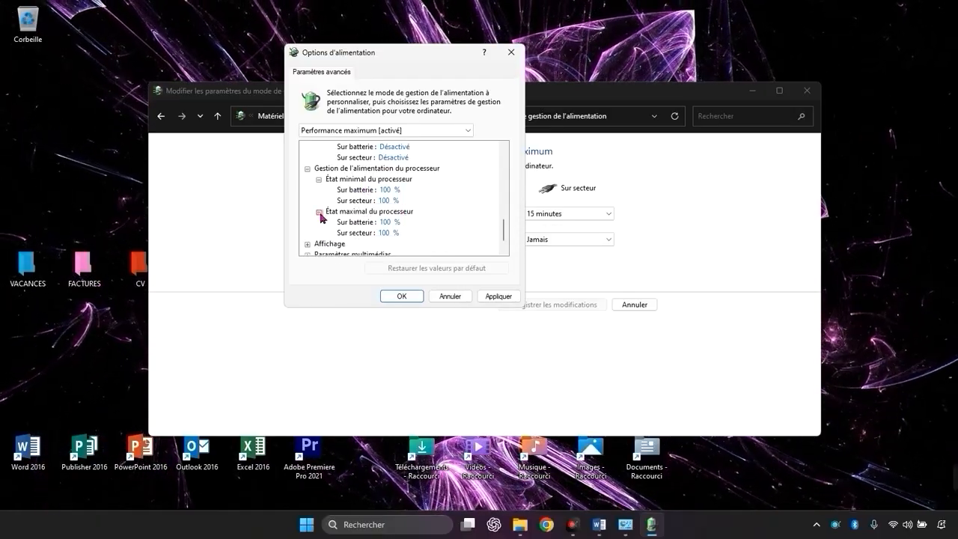
{"action": "scroll", "coordinate": [378, 225], "scroll_direction": "down", "scroll_amount": 1}
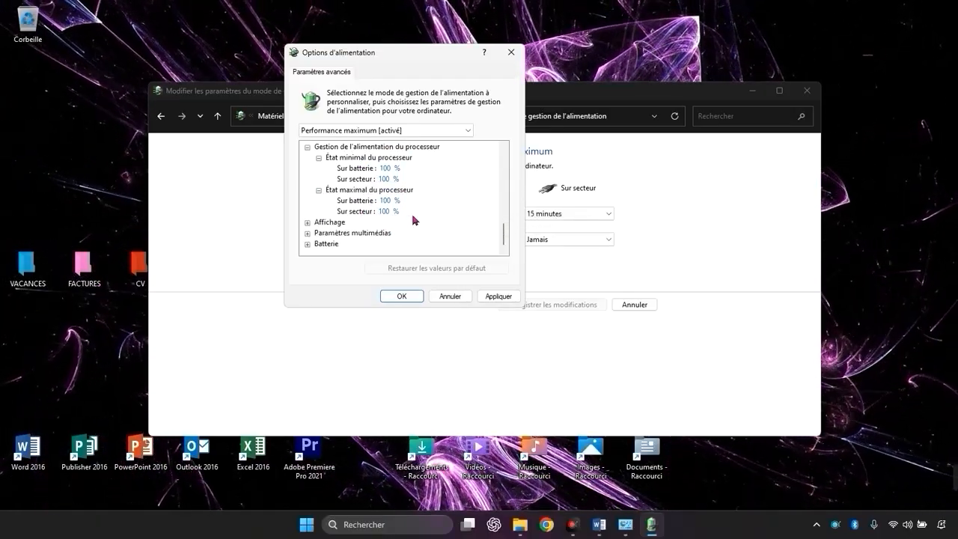
- Review the display turn-off and multimedia file-sharing settings, confirm the advanced power options and close the plan settings window
{"action": "double_click", "coordinate": [343, 222]}
{"action": "scroll", "coordinate": [342, 221], "scroll_direction": "down", "scroll_amount": 1}
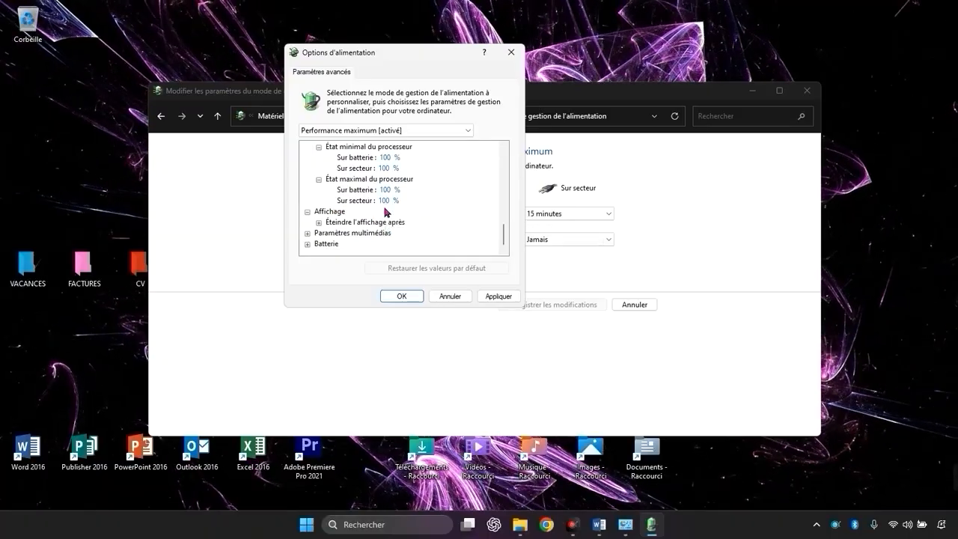
{"action": "scroll", "coordinate": [344, 228], "scroll_direction": "down", "scroll_amount": 1}
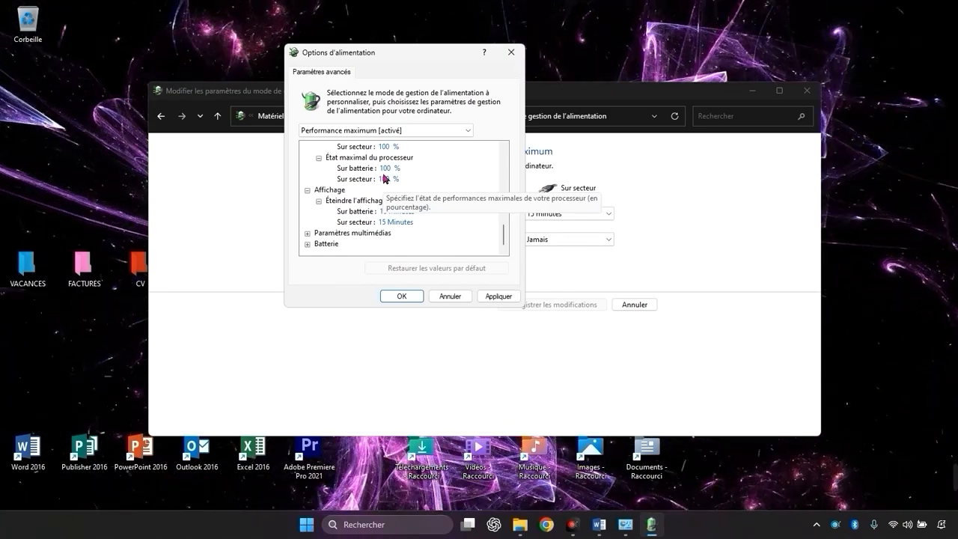
{"action": "left_click", "coordinate": [306, 233]}
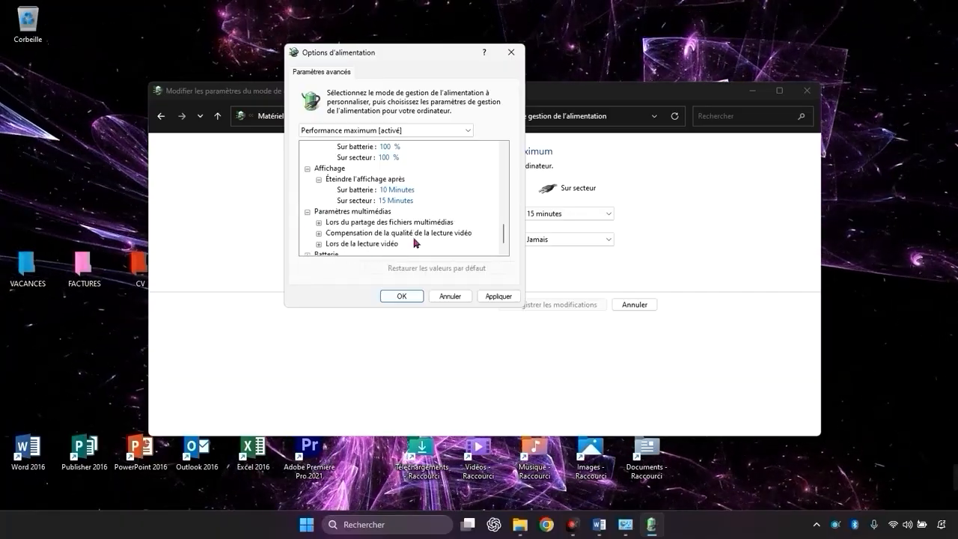
{"action": "left_click", "coordinate": [319, 222]}
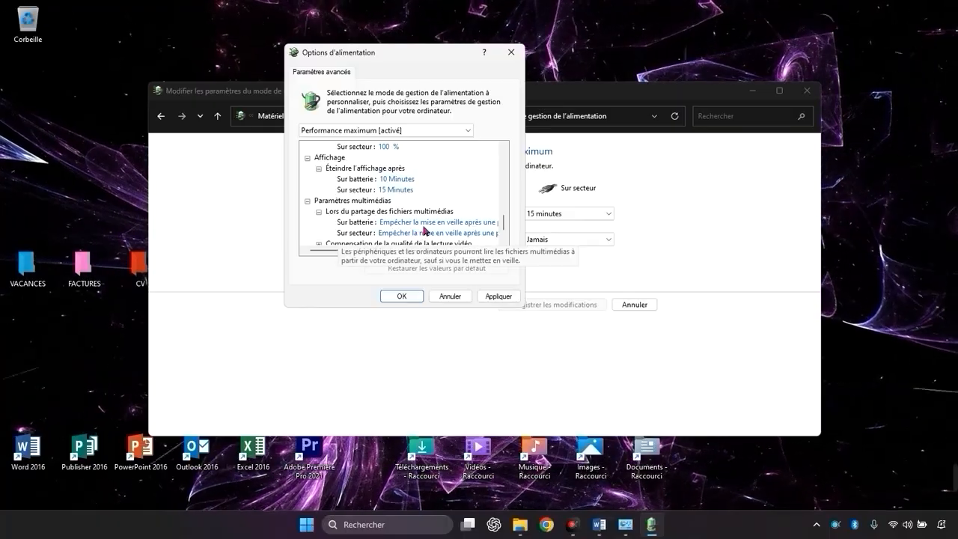
{"action": "scroll", "coordinate": [421, 233], "scroll_direction": "down", "scroll_amount": 1}
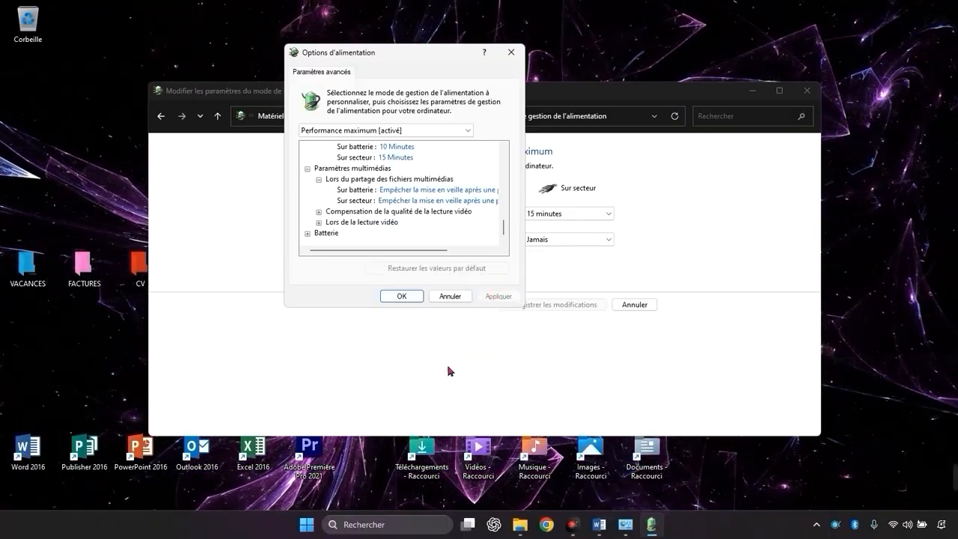
{"action": "left_click", "coordinate": [401, 296]}
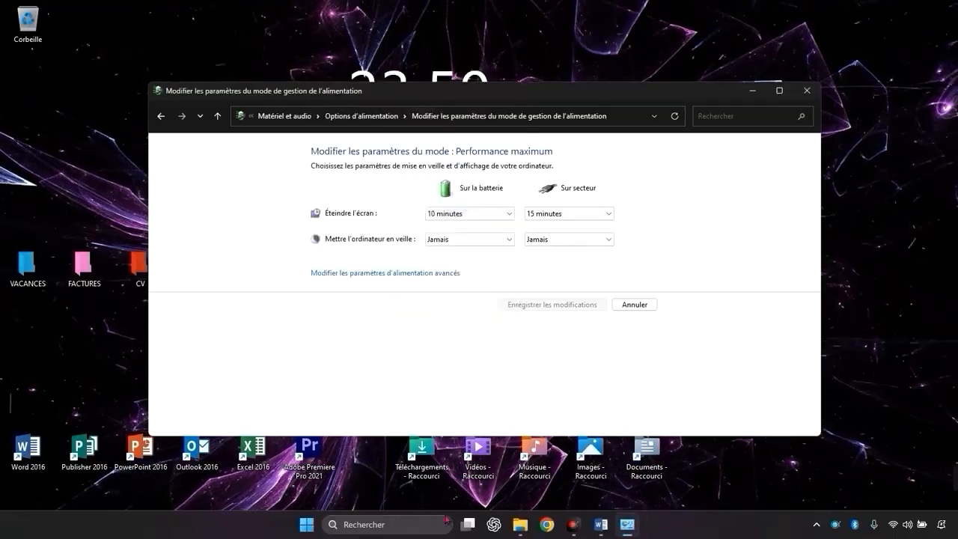
{"action": "left_click", "coordinate": [814, 91]}
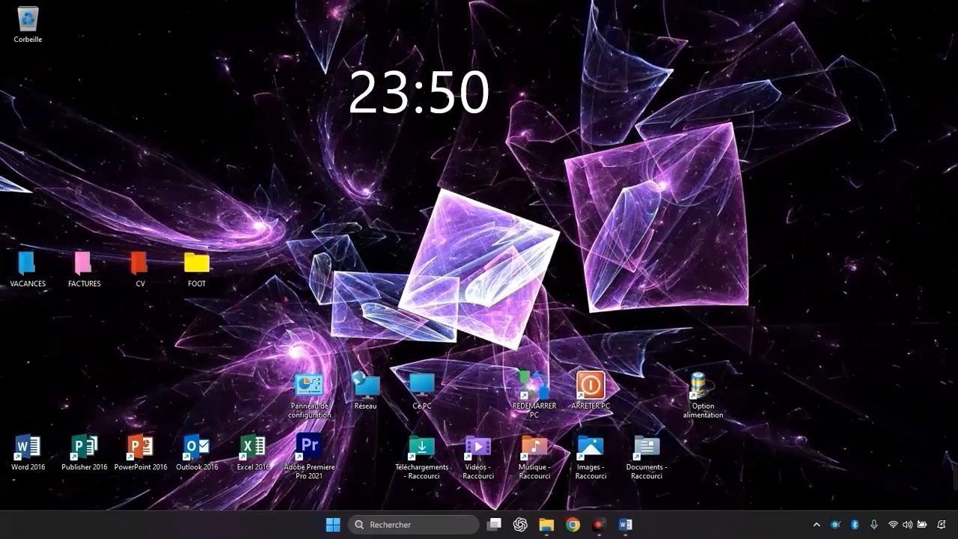
- Search Windows for alime, open Choisir un mode de gestion d'alimentation to check the active plan, and close its window
{"action": "left_click", "coordinate": [389, 524]}
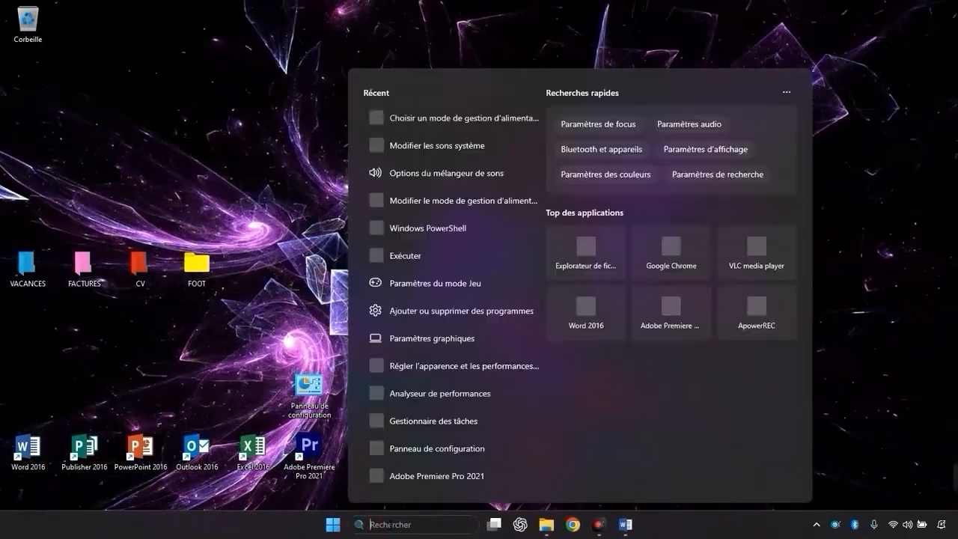
{"action": "type", "text": "alime"}
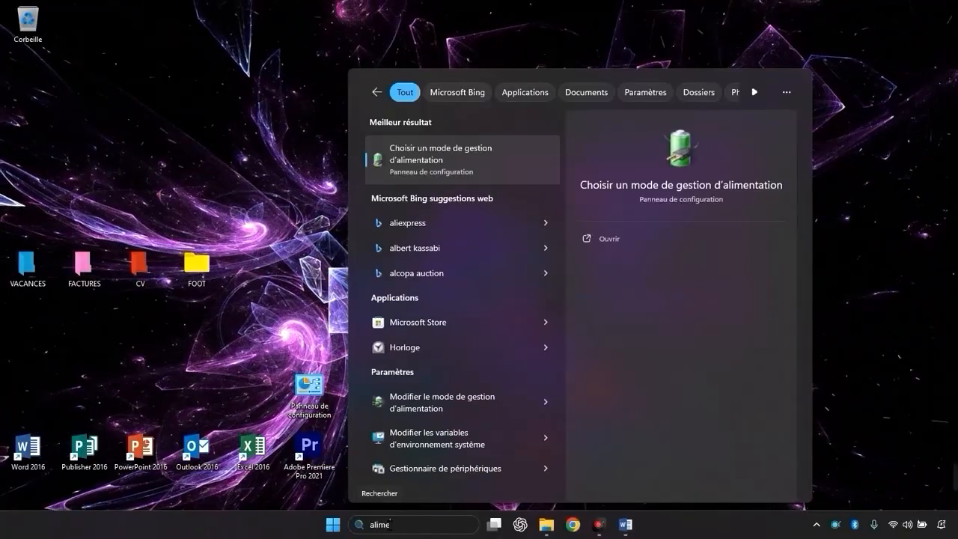
{"action": "key", "text": "Return"}
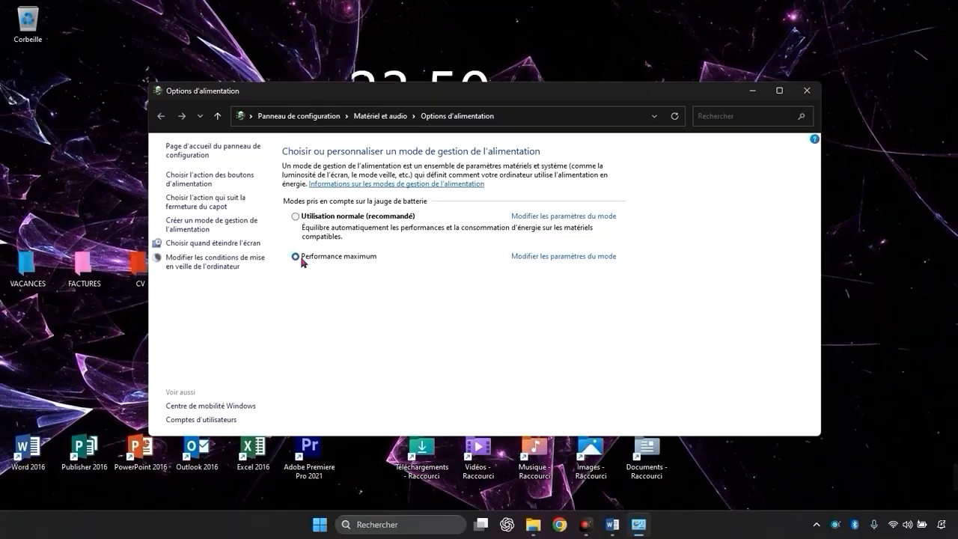
{"action": "left_click", "coordinate": [805, 91]}
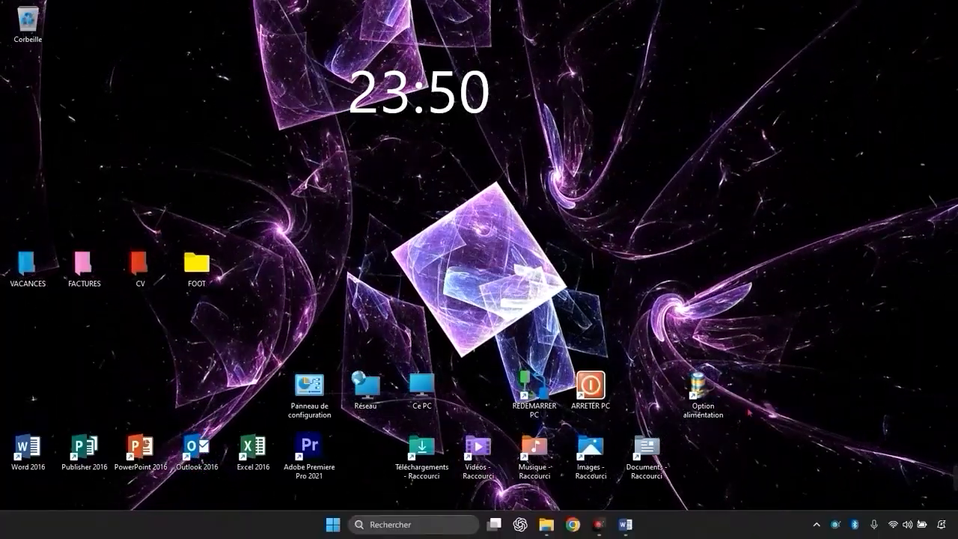
- Move the Option alimentation desktop shortcut above the CV folder, test that it opens the power options, and close the window
{"action": "left_click_drag", "start_coordinate": [695, 394], "coordinate": [131, 156]}
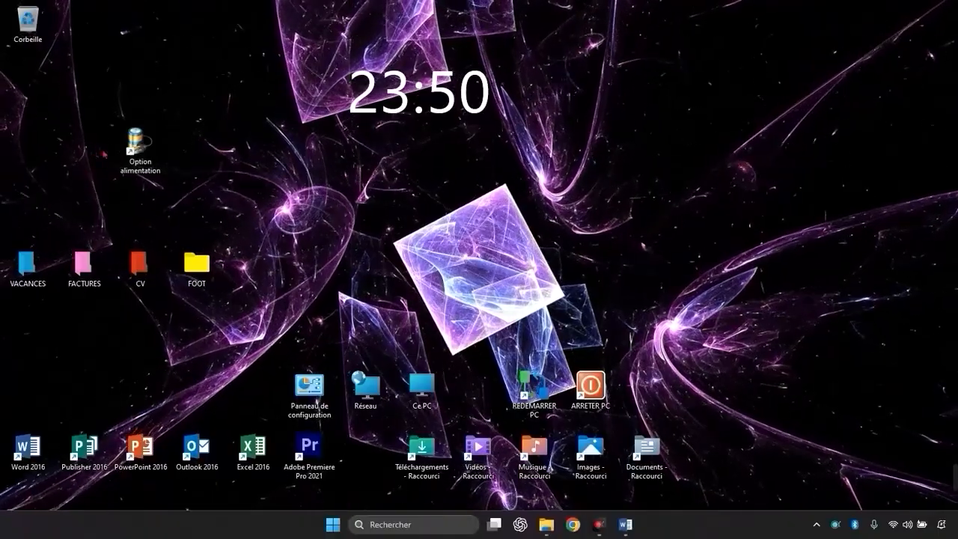
{"action": "double_click", "coordinate": [136, 146]}
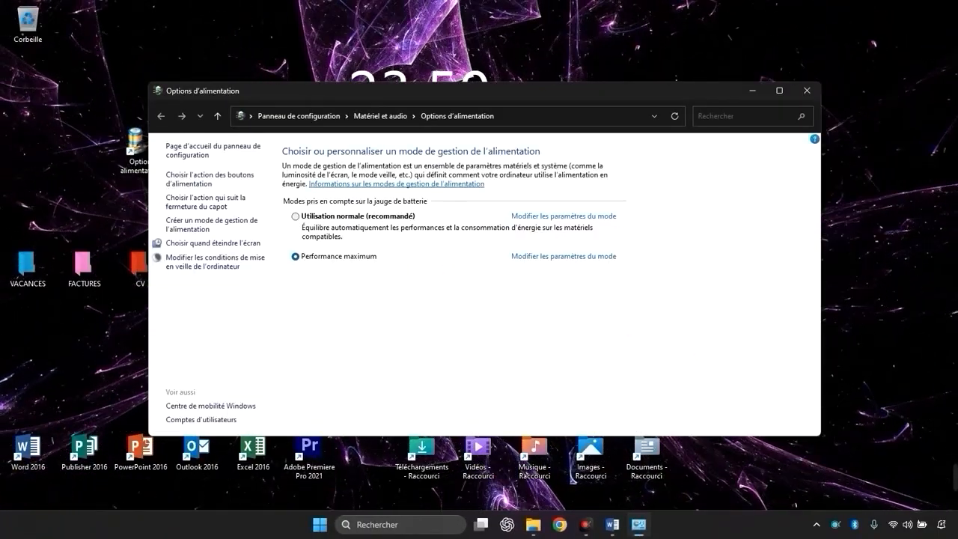
{"action": "left_click", "coordinate": [806, 91]}
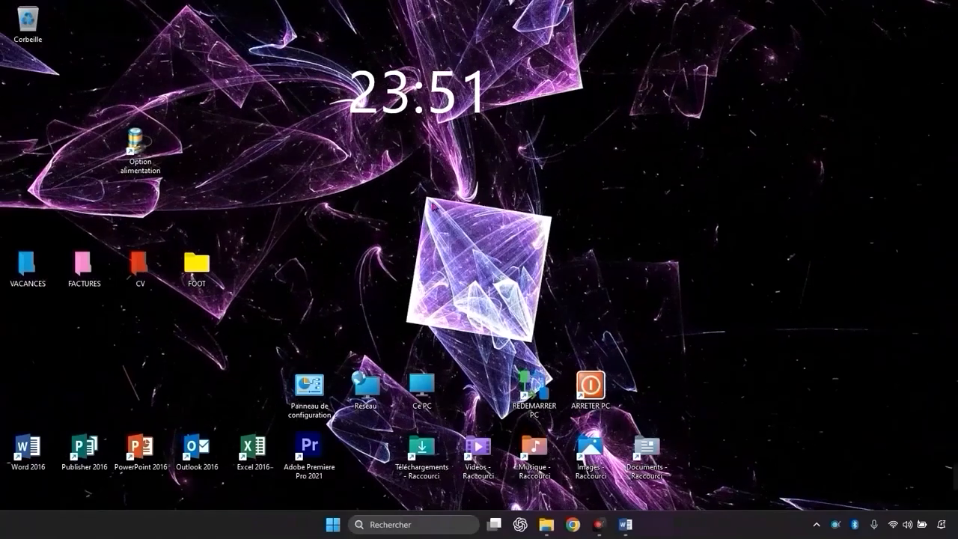
- Begin a desktop shortcut pointing to control powercfg.cpl and cancel the wizard
{"action": "right_click", "coordinate": [429, 205]}
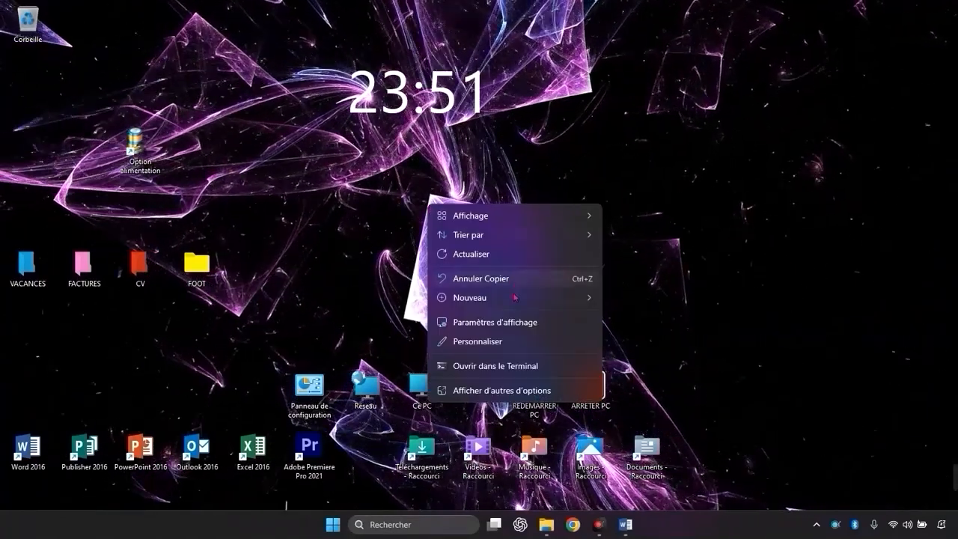
{"action": "mouse_move", "coordinate": [567, 297]}
{"action": "left_click", "coordinate": [655, 319]}
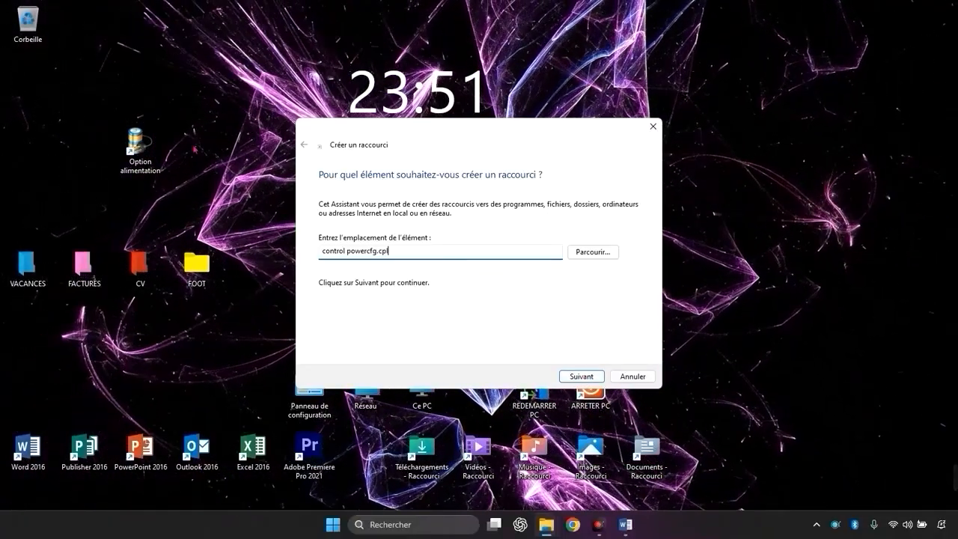
{"action": "left_click", "coordinate": [637, 377]}
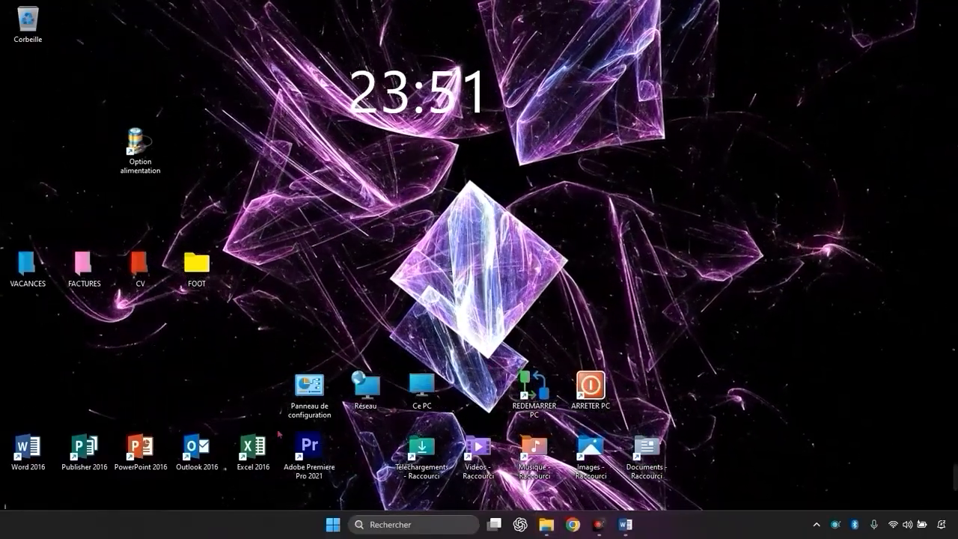
- Switch to Google Chrome and open the iconarchive.com website
{"action": "mouse_move", "coordinate": [308, 385]}
{"action": "left_mouse_down"}
{"action": "mouse_move", "coordinate": [367, 203]}
{"action": "mouse_move", "coordinate": [270, 322]}
{"action": "mouse_move", "coordinate": [309, 385]}
{"action": "left_mouse_up"}
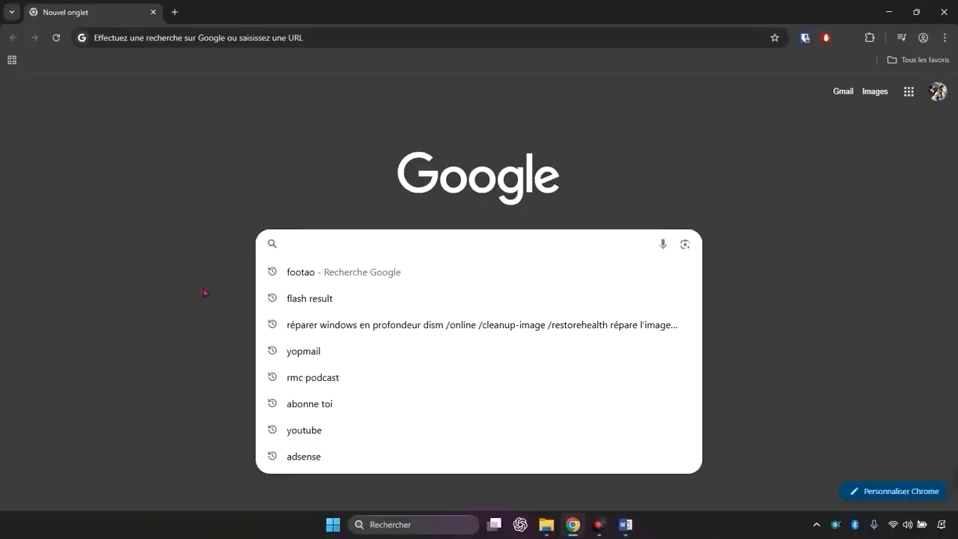
{"action": "left_click", "coordinate": [186, 293]}
{"action": "left_click", "coordinate": [368, 242]}
{"action": "type", "text": "iconearch"}
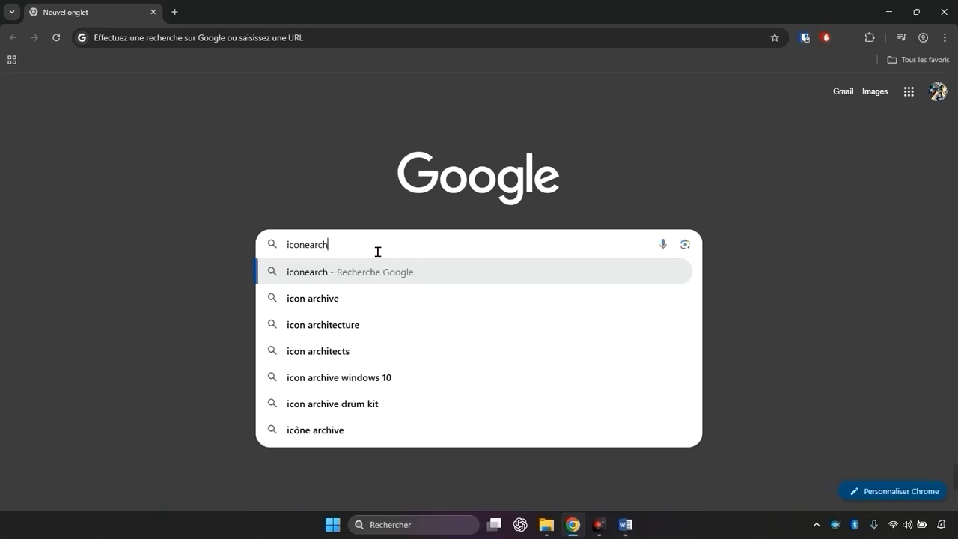
{"action": "type", "text": "i"}
{"action": "key", "text": "BackSpace"}
{"action": "key", "text": "BackSpace"}
{"action": "key", "text": "BackSpace"}
{"action": "key", "text": "BackSpace"}
{"action": "key", "text": "BackSpace"}
{"action": "key", "text": "BackSpace"}
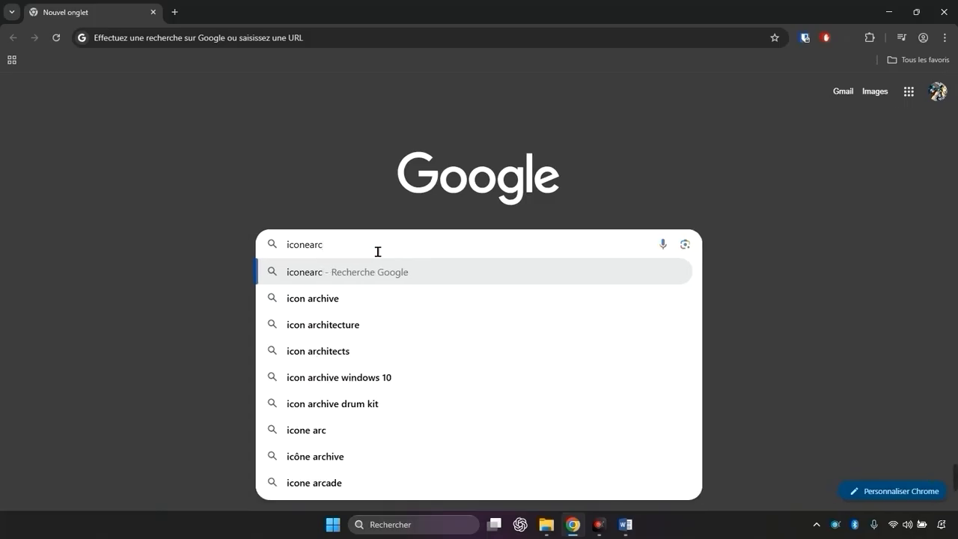
{"action": "type", "text": "archive"}
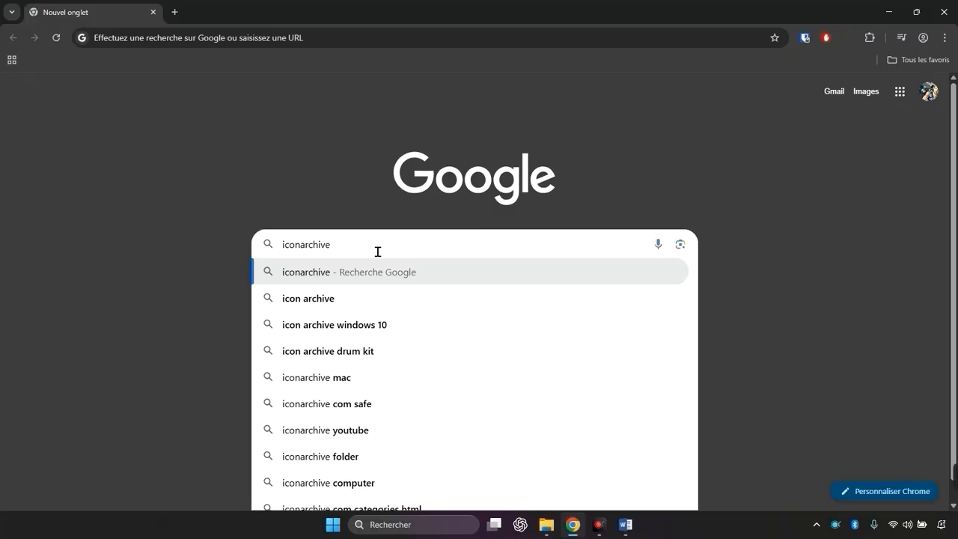
{"action": "type", "text": ".com"}
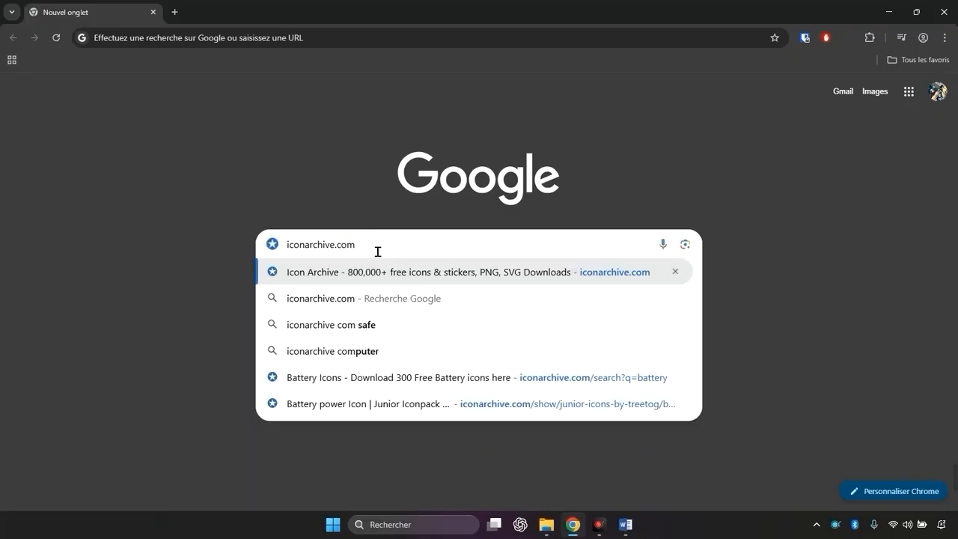
{"action": "key", "text": "Return"}
- Search Icon Archive for battery and browse the resulting icons
{"action": "left_click", "coordinate": [404, 182]}
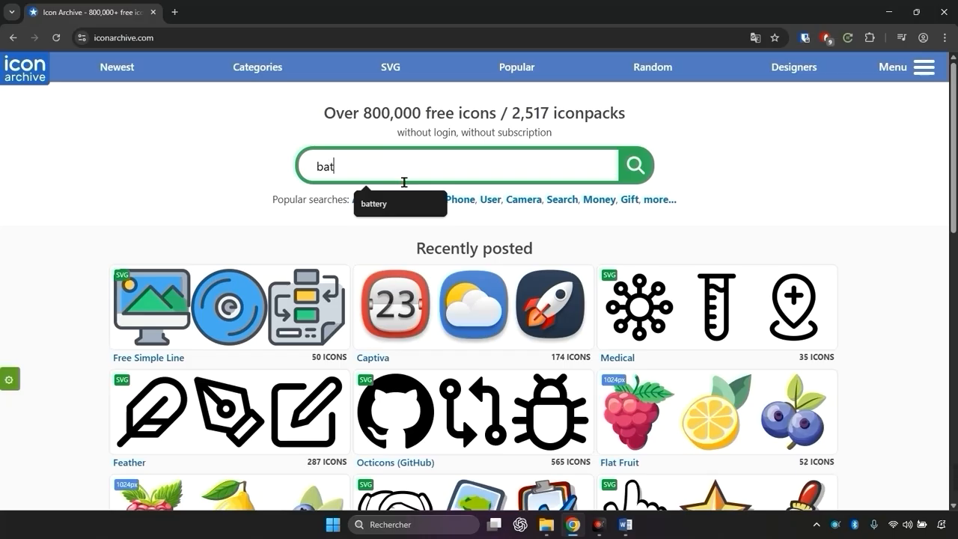
{"action": "type", "text": "battery"}
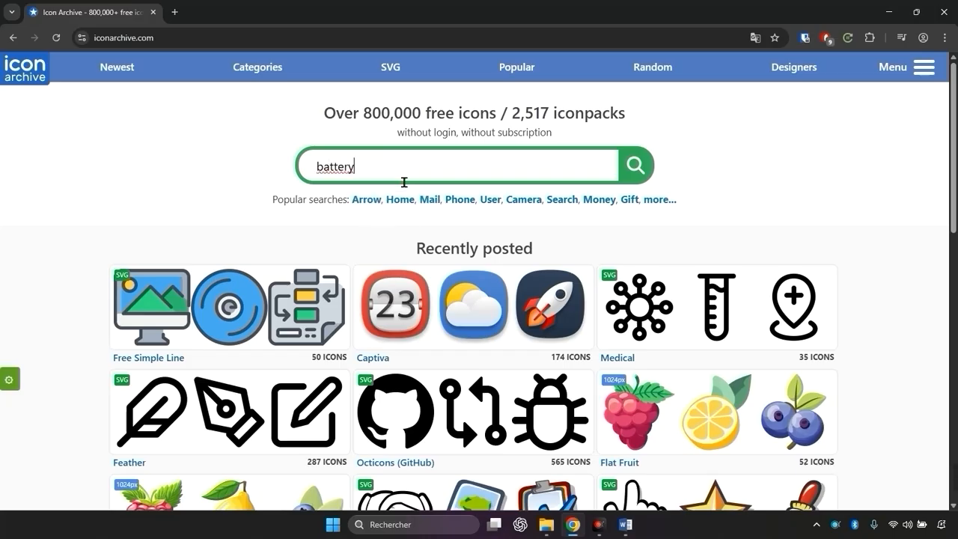
{"action": "scroll", "coordinate": [367, 208], "scroll_direction": "down", "scroll_amount": 2}
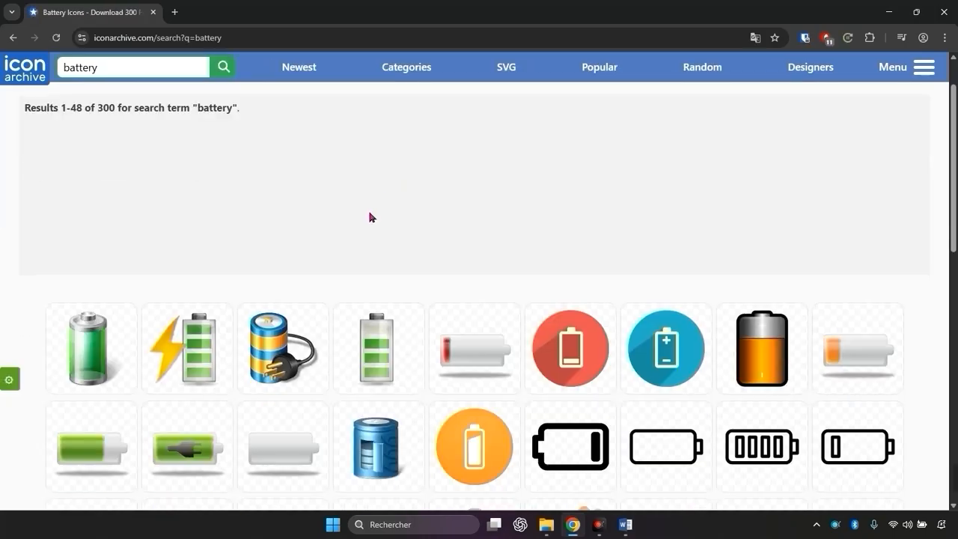
{"action": "scroll", "coordinate": [368, 208], "scroll_direction": "down", "scroll_amount": 1}
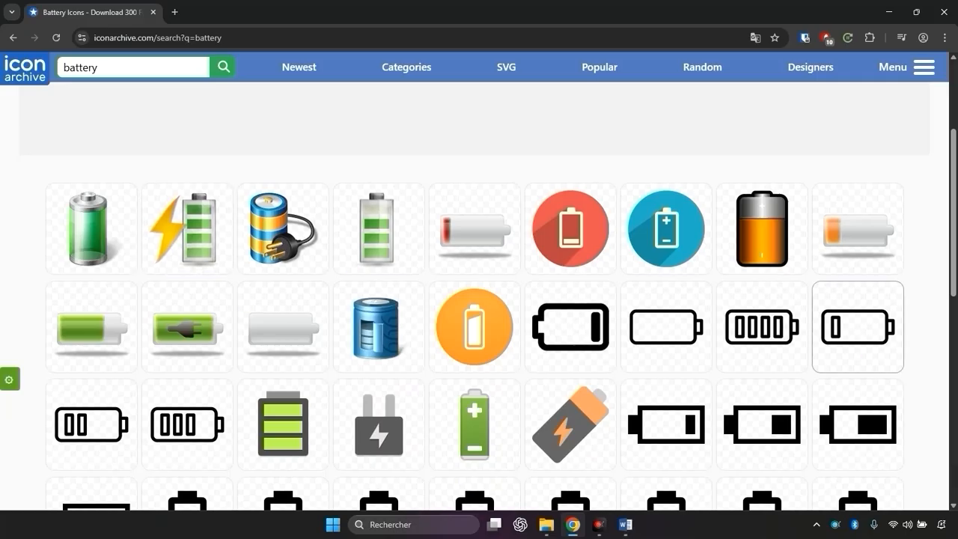
- Download the green Battery Power Full icon from Icon Archive in Windows ICO format and close the browser
{"action": "left_click", "coordinate": [122, 244]}
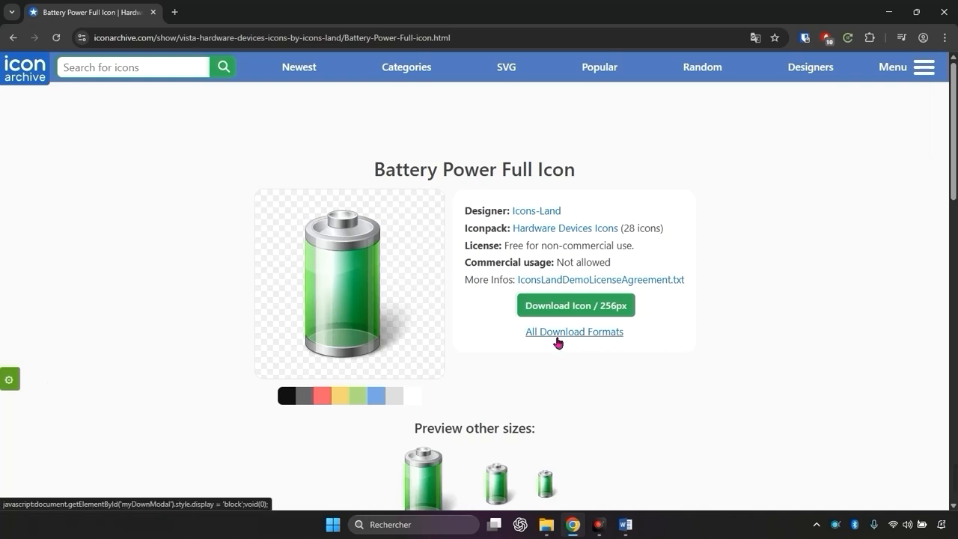
{"action": "left_click", "coordinate": [558, 334]}
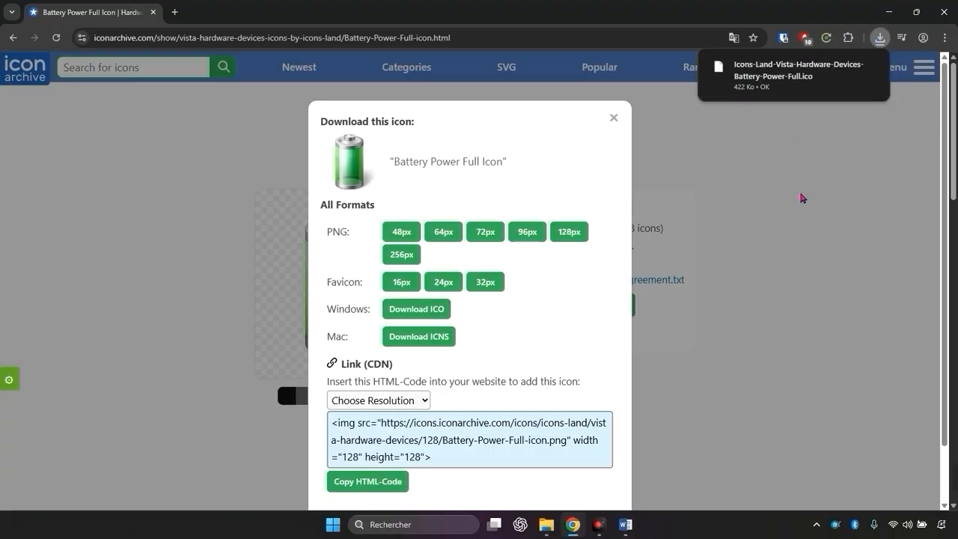
{"action": "left_click", "coordinate": [944, 12]}
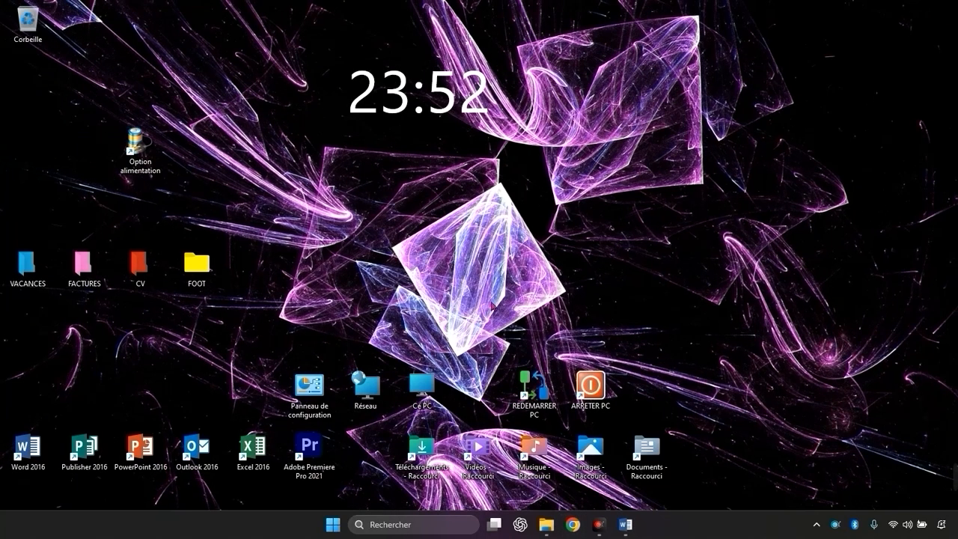
- Change the Option alimentation shortcut's icon to the downloaded Battery-Power-Full.ico, apply it, and move the shortcut to the right on the desktop
{"action": "right_click", "coordinate": [129, 149]}
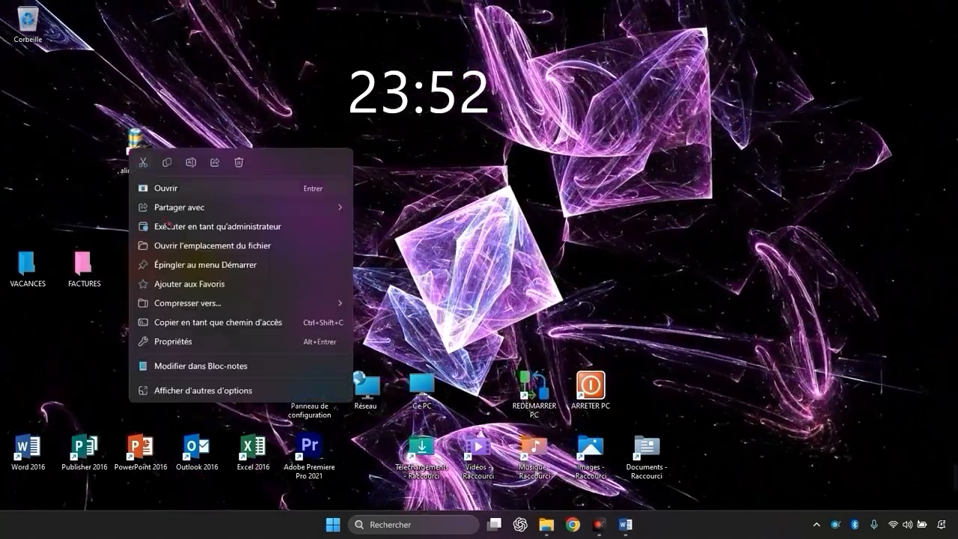
{"action": "left_click", "coordinate": [166, 342]}
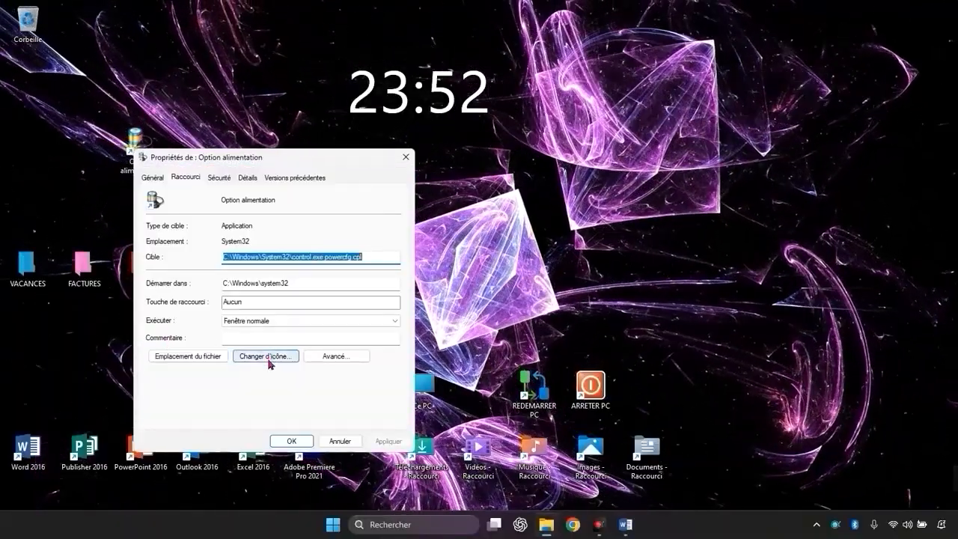
{"action": "left_click", "coordinate": [267, 354]}
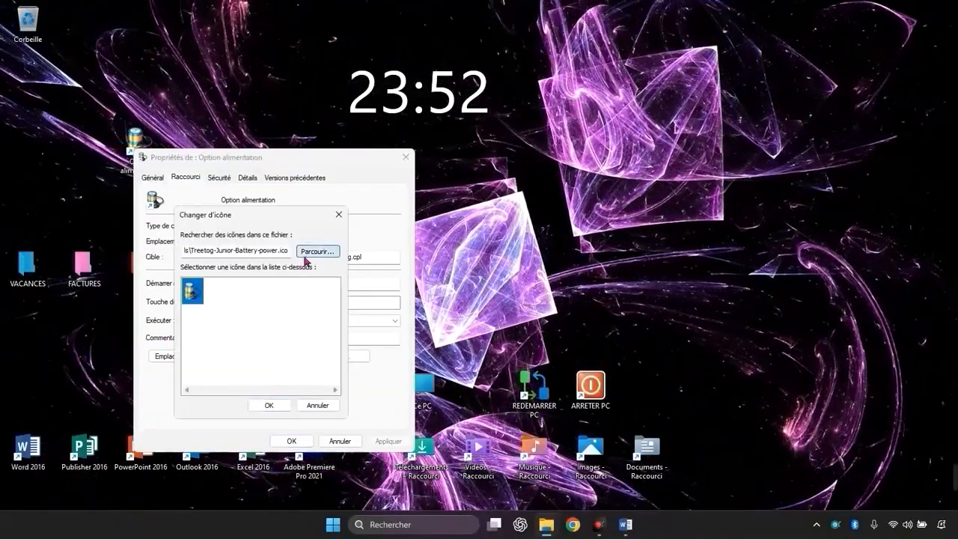
{"action": "left_click", "coordinate": [317, 251]}
{"action": "double_click", "coordinate": [316, 315]}
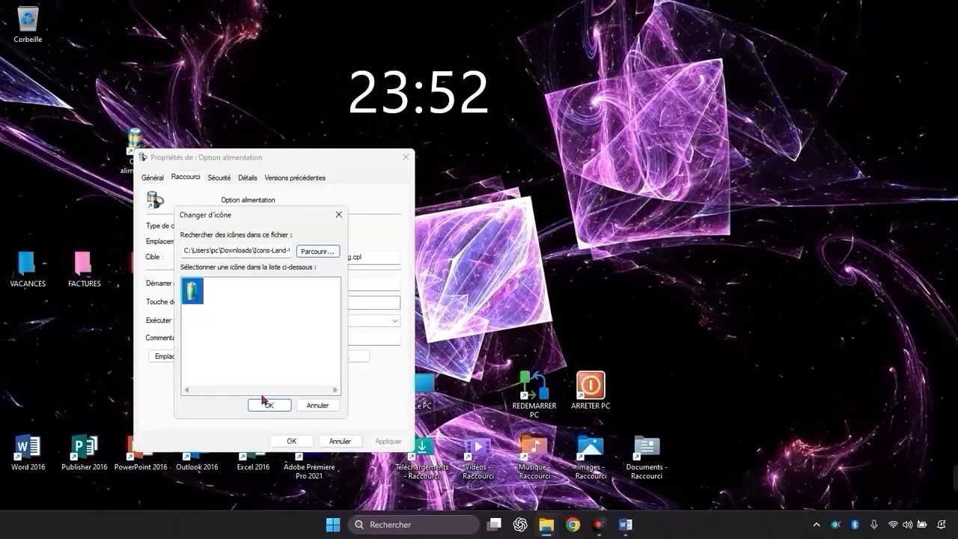
{"action": "left_click", "coordinate": [264, 403]}
{"action": "left_click", "coordinate": [382, 440]}
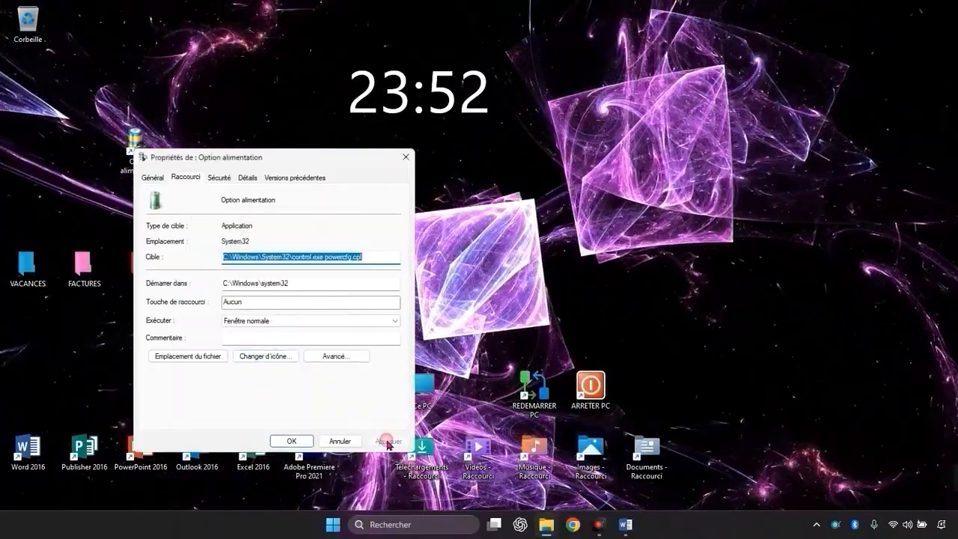
{"action": "left_click", "coordinate": [284, 441]}
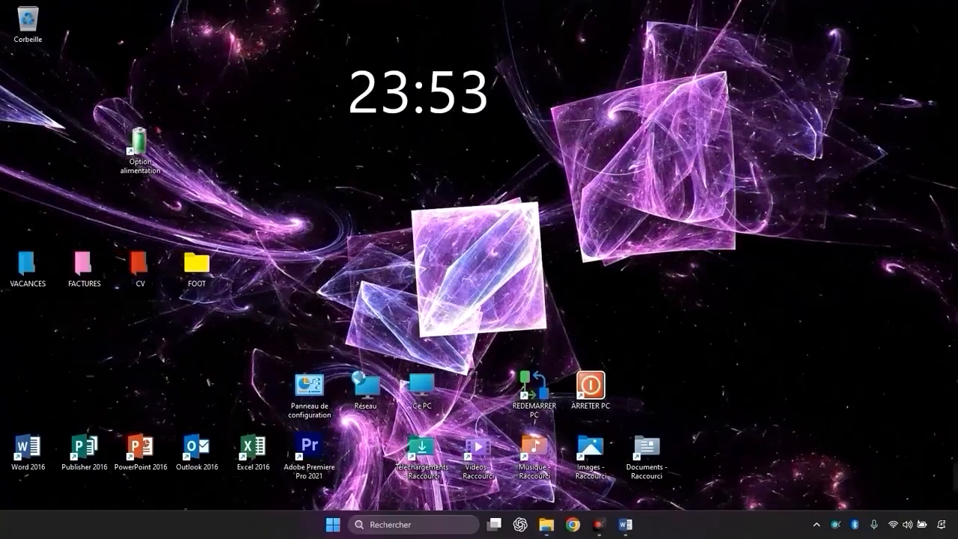
{"action": "left_click_drag", "start_coordinate": [137, 145], "coordinate": [253, 150]}
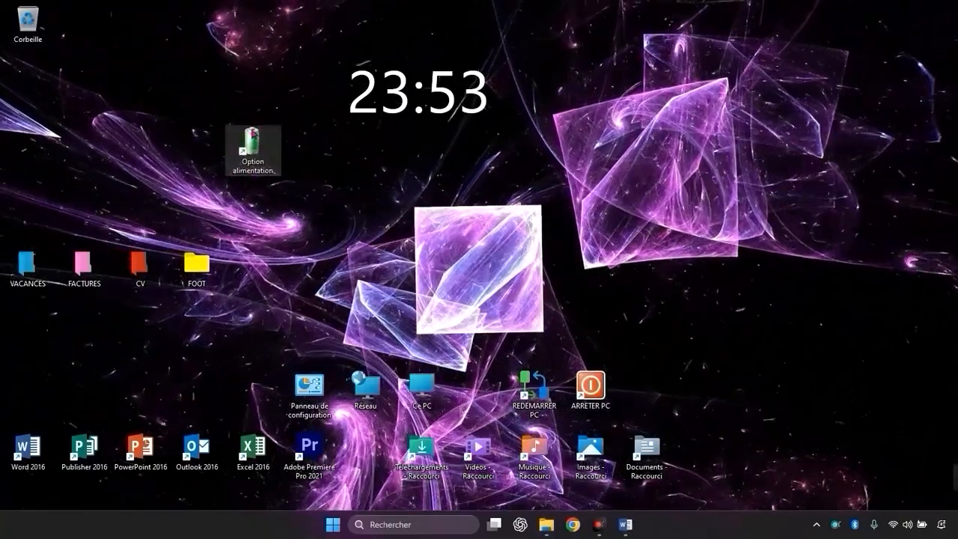